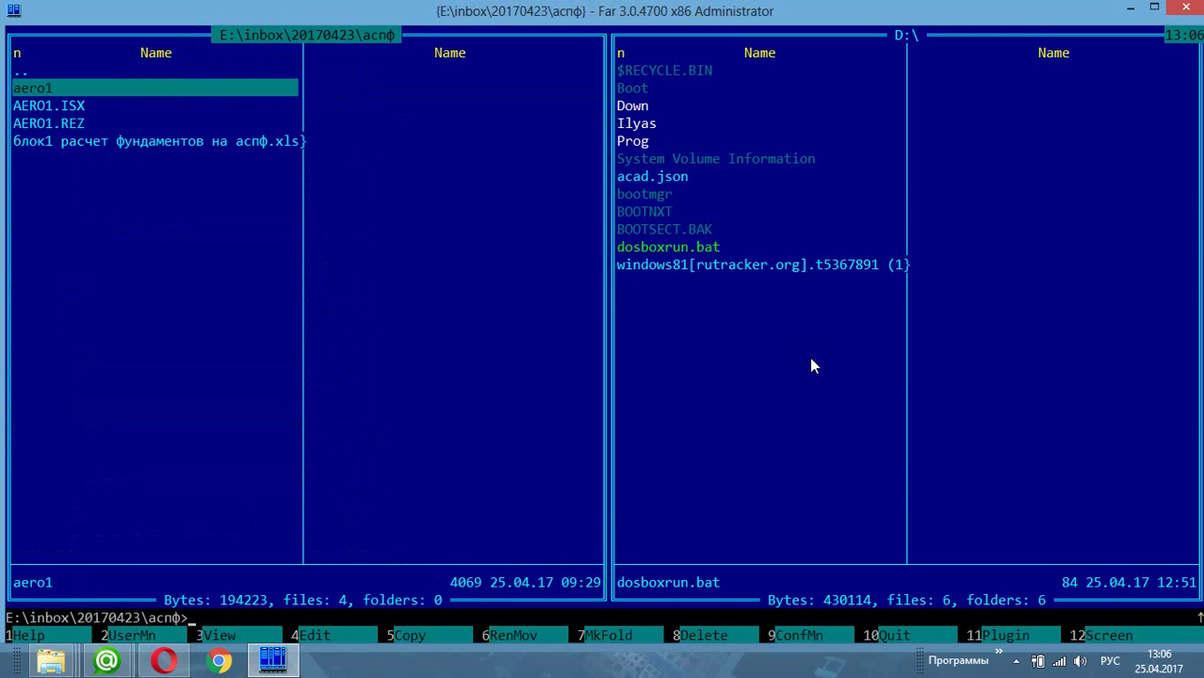
Step: View the contents of the aero1 input file, then return to the file list
key(F3)
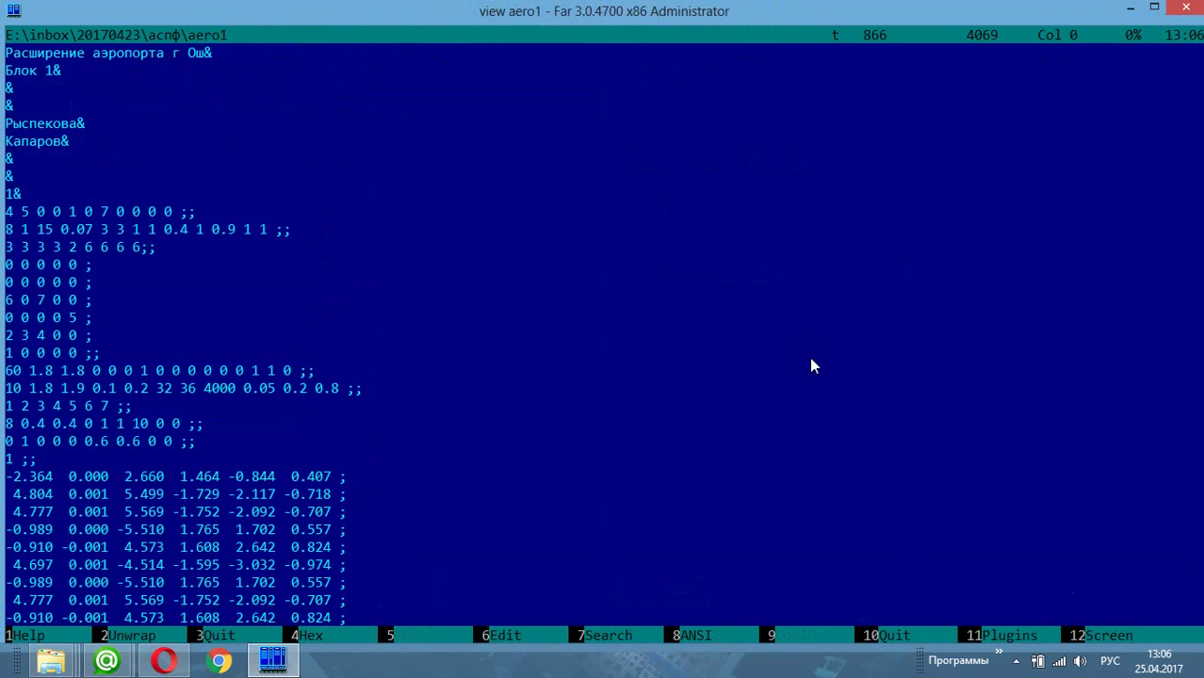
scroll(810, 358, down, 6)
scroll(810, 358, up, 6)
key(Escape)
Step: Open the workbook "блок1 расчет фундаментов на аспф.xlsx" and dismiss the Office Tab registration prompt
key(Down)
key(Down)
key(Down)
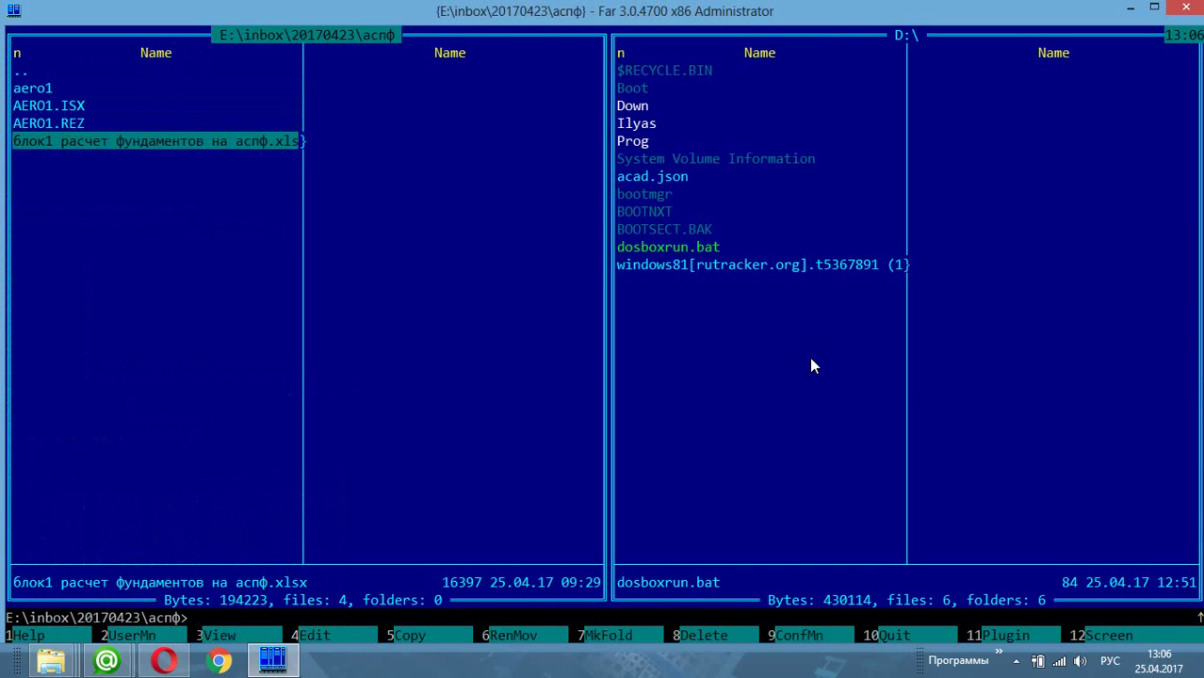
key(Return)
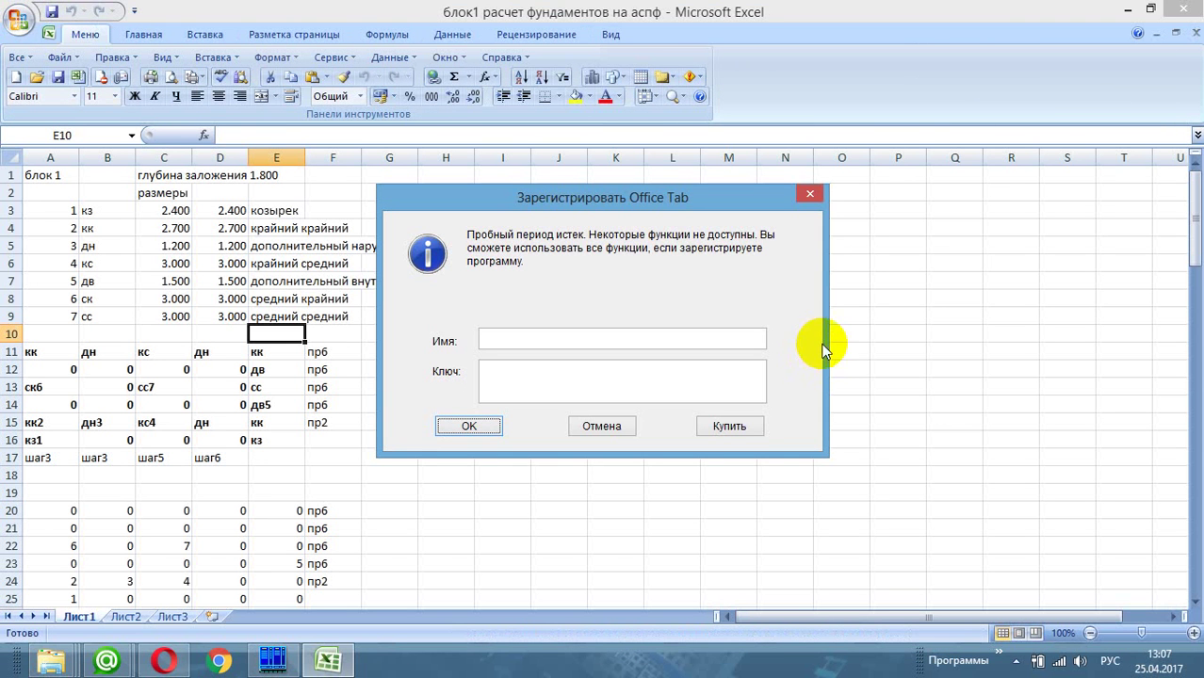
click(809, 193)
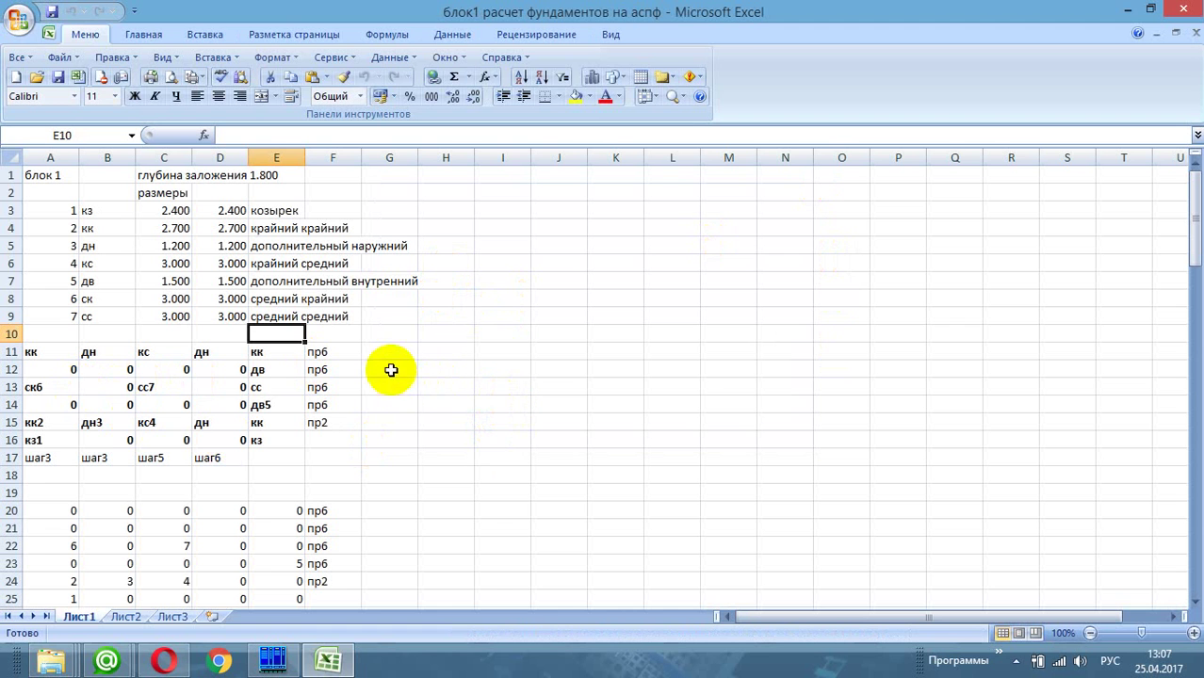
Step: Examine the foundation type labels in the layout grid, from the кз row 16 up to row 12
click(394, 420)
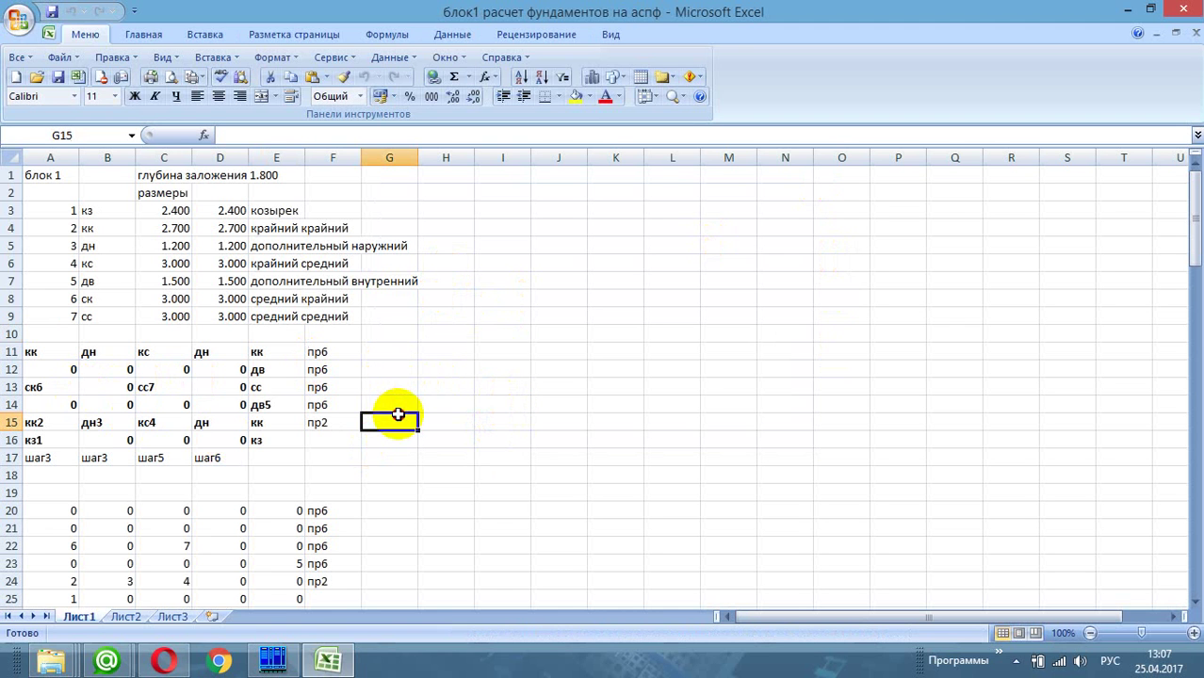
click(33, 439)
click(262, 443)
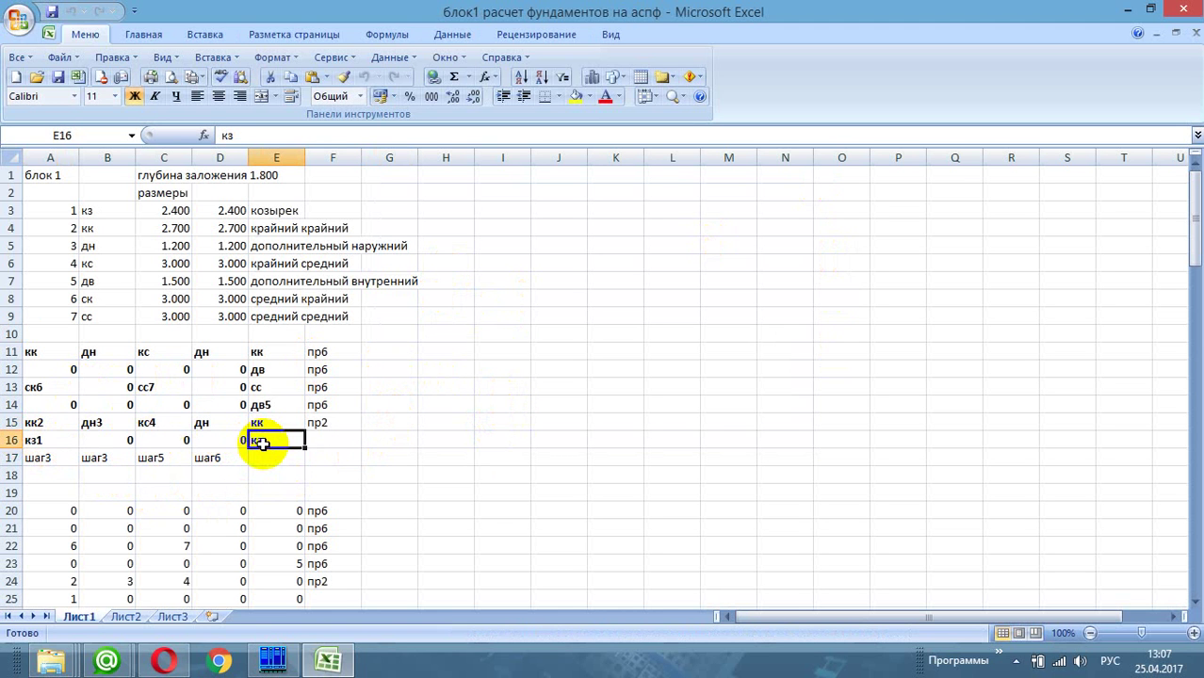
click(35, 423)
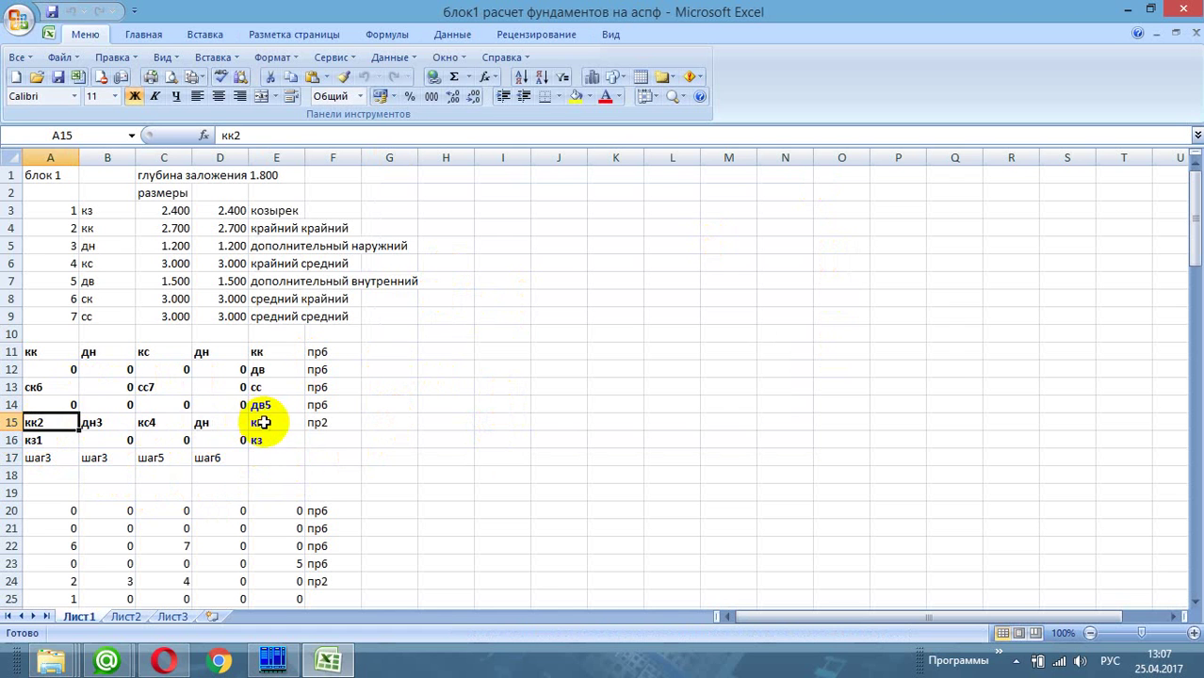
click(265, 420)
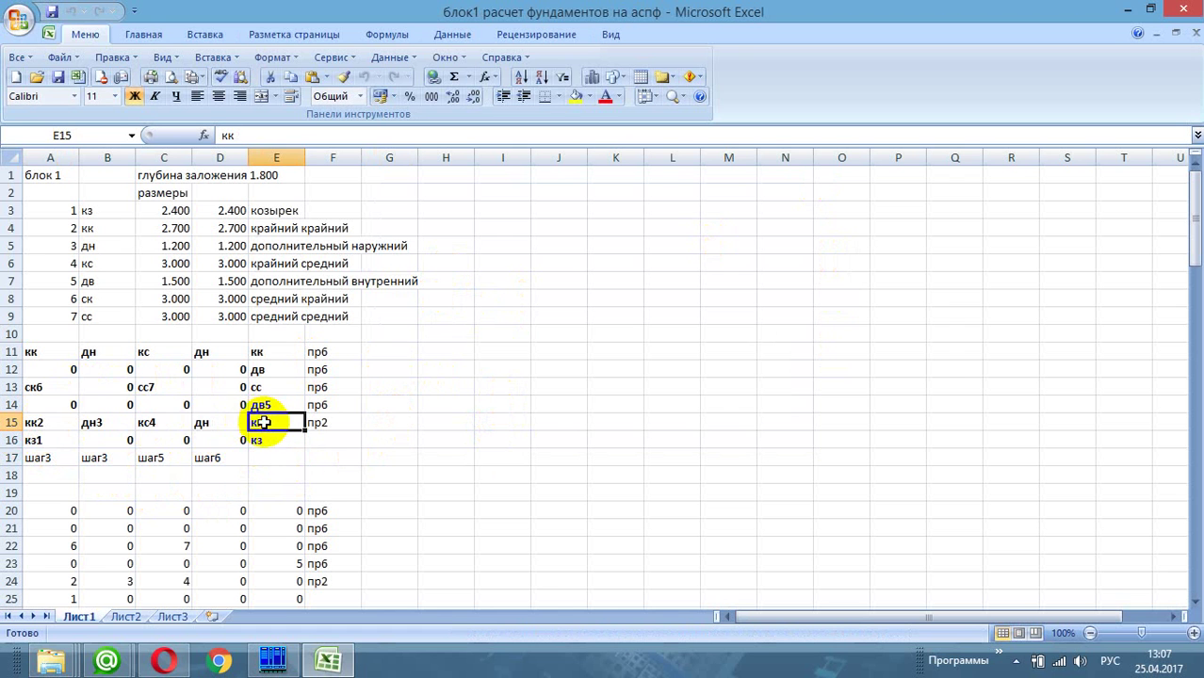
click(154, 423)
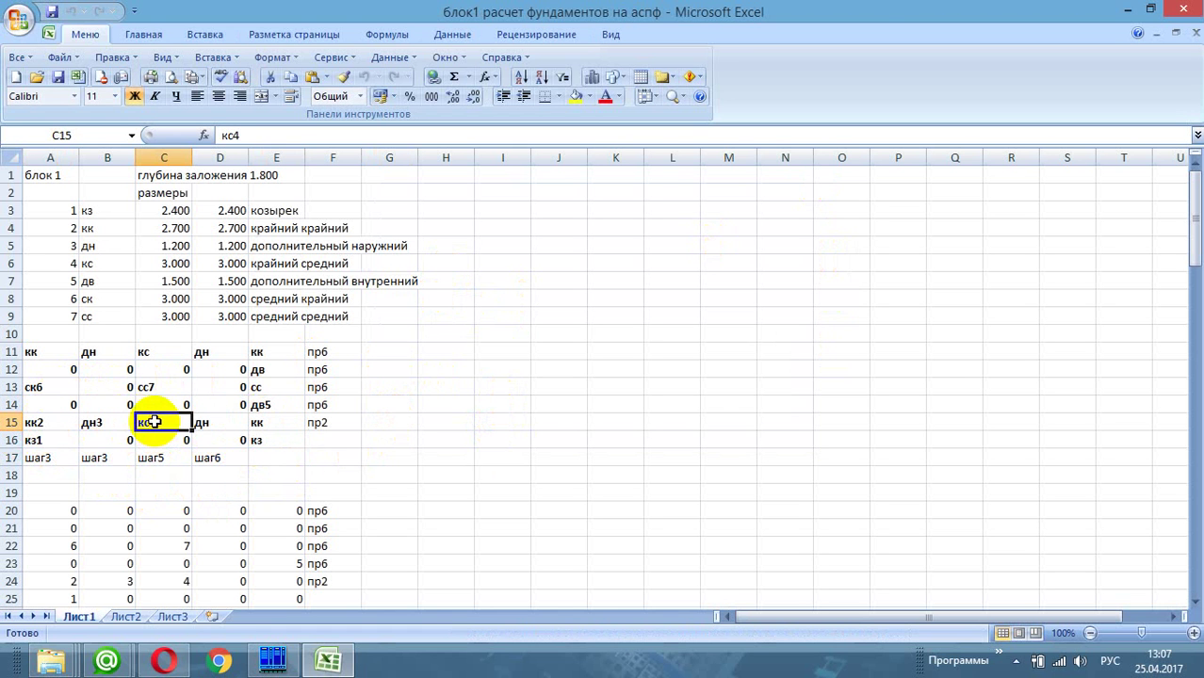
click(92, 423)
click(216, 421)
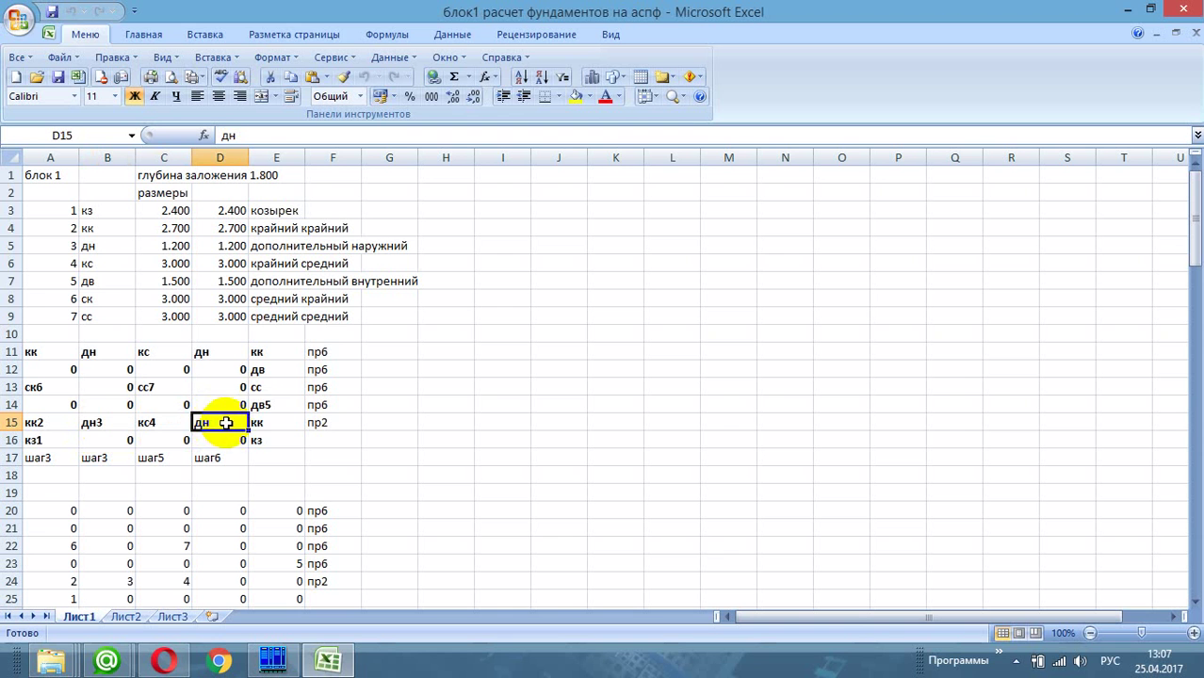
click(258, 408)
click(260, 371)
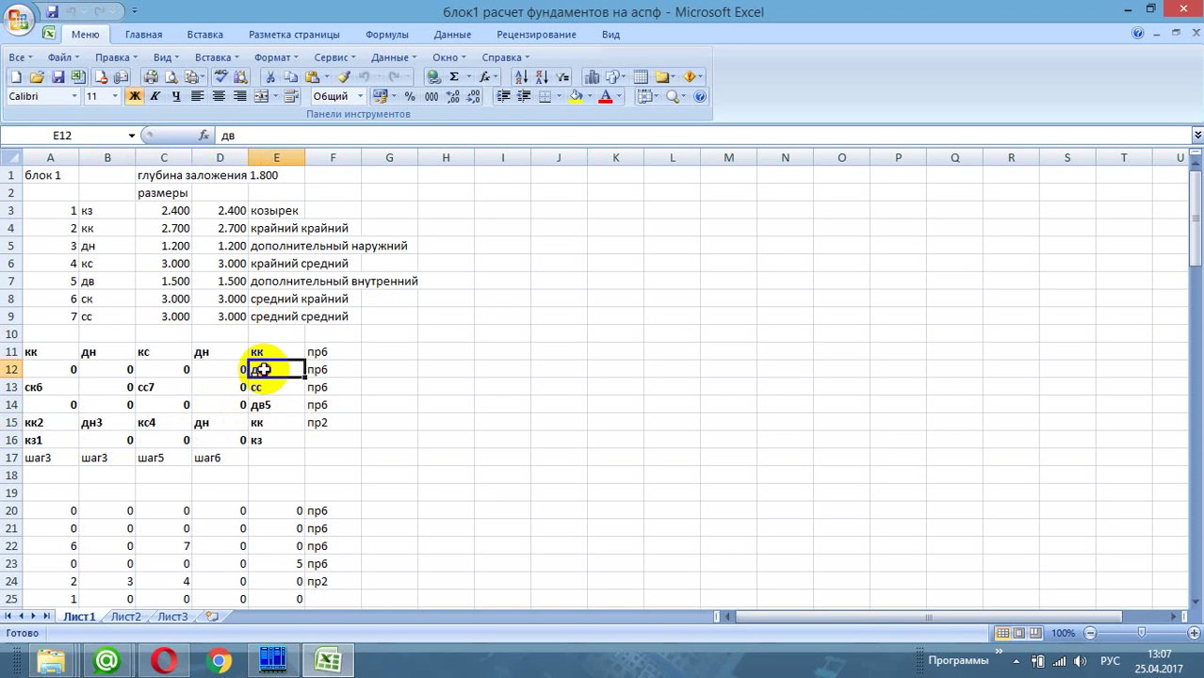
click(204, 428)
click(93, 421)
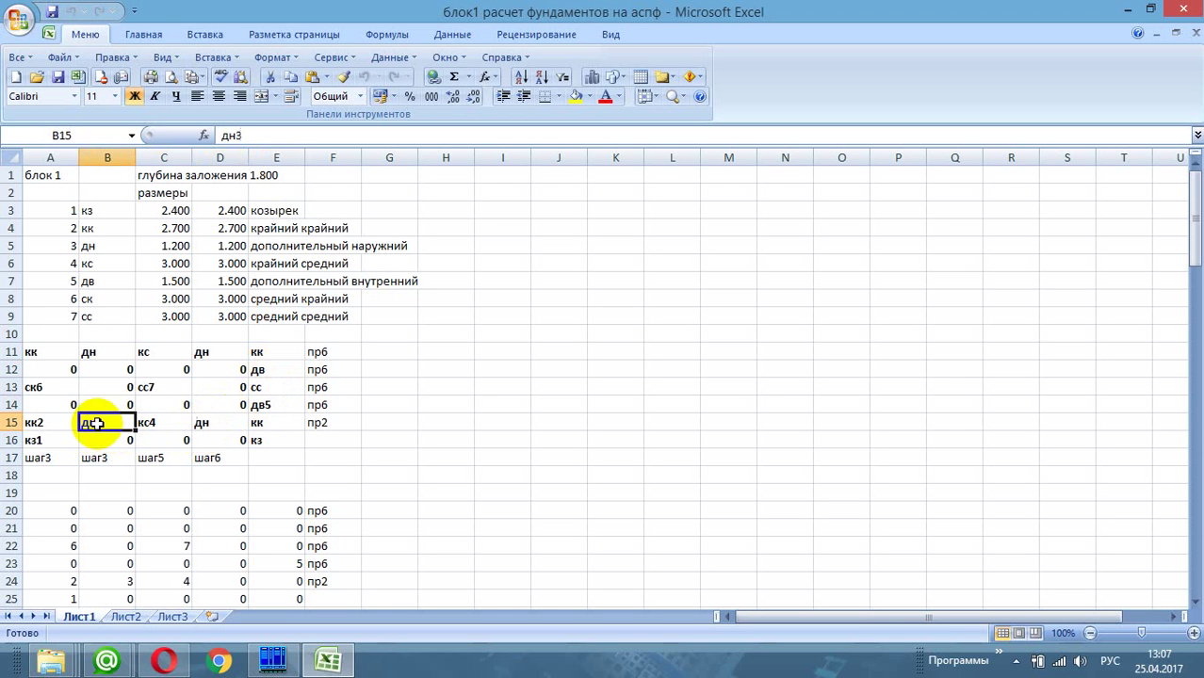
click(31, 388)
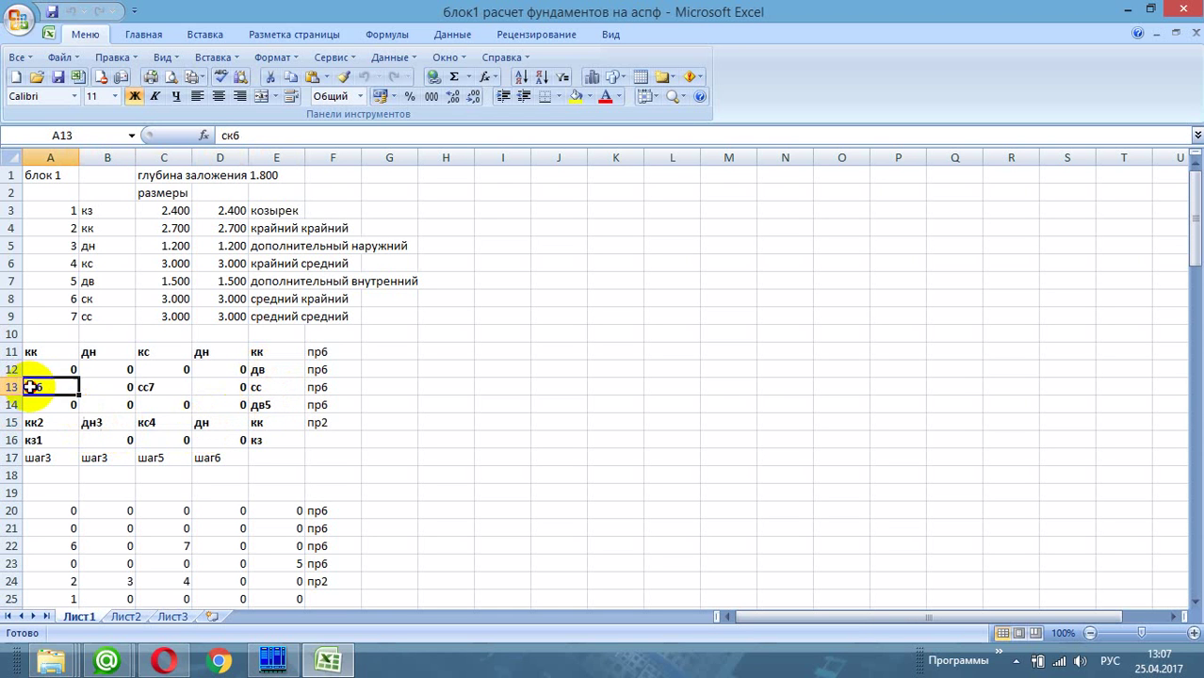
click(153, 389)
Step: Change the foundation label in cell E13 to "ск"
click(259, 386)
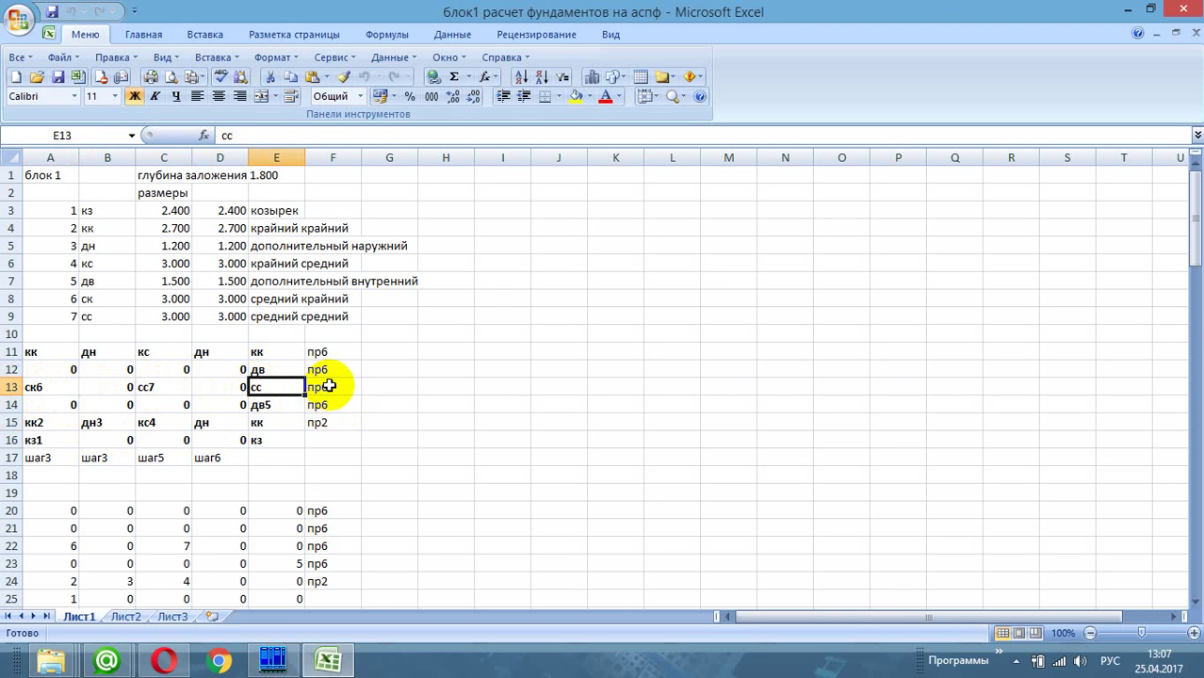
key(F2)
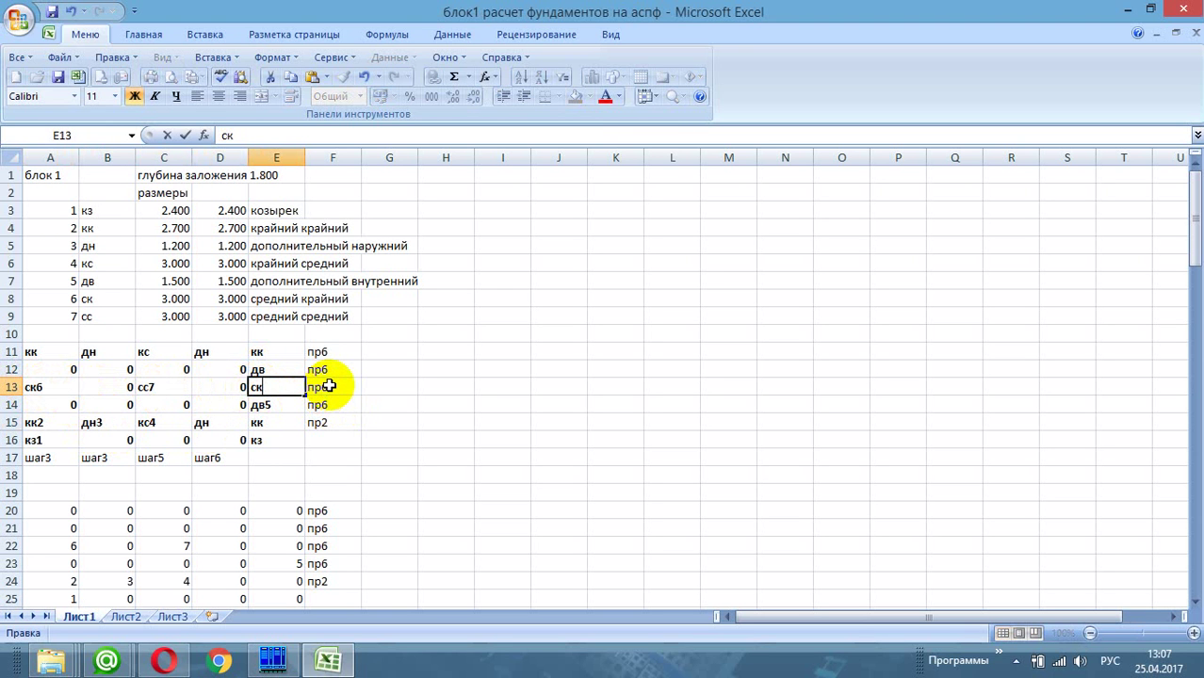
key(Return)
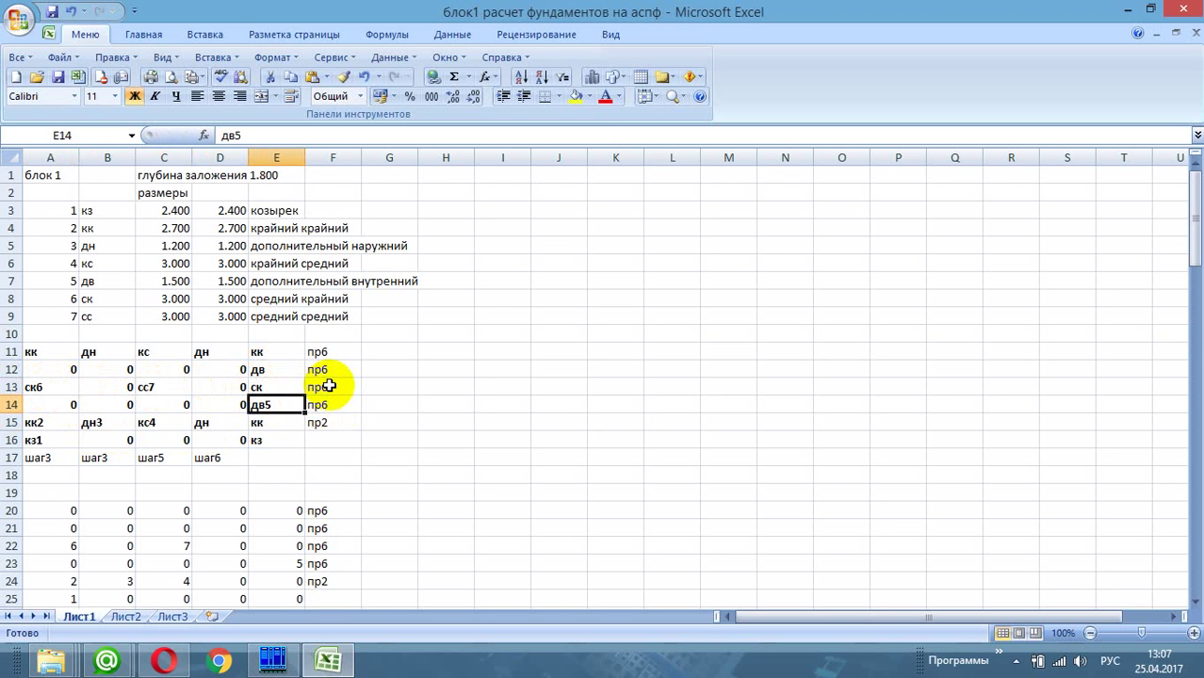
Step: Check the foundation type labels in rows 12 and 11 of the layout grid
click(49, 369)
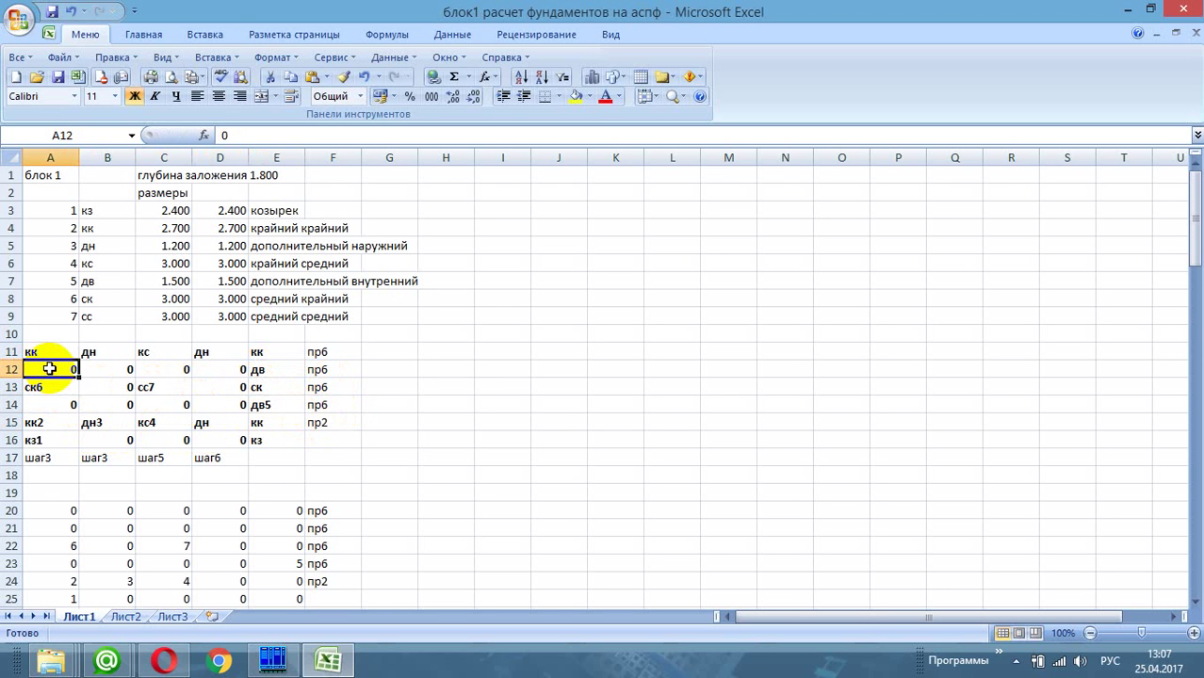
click(272, 371)
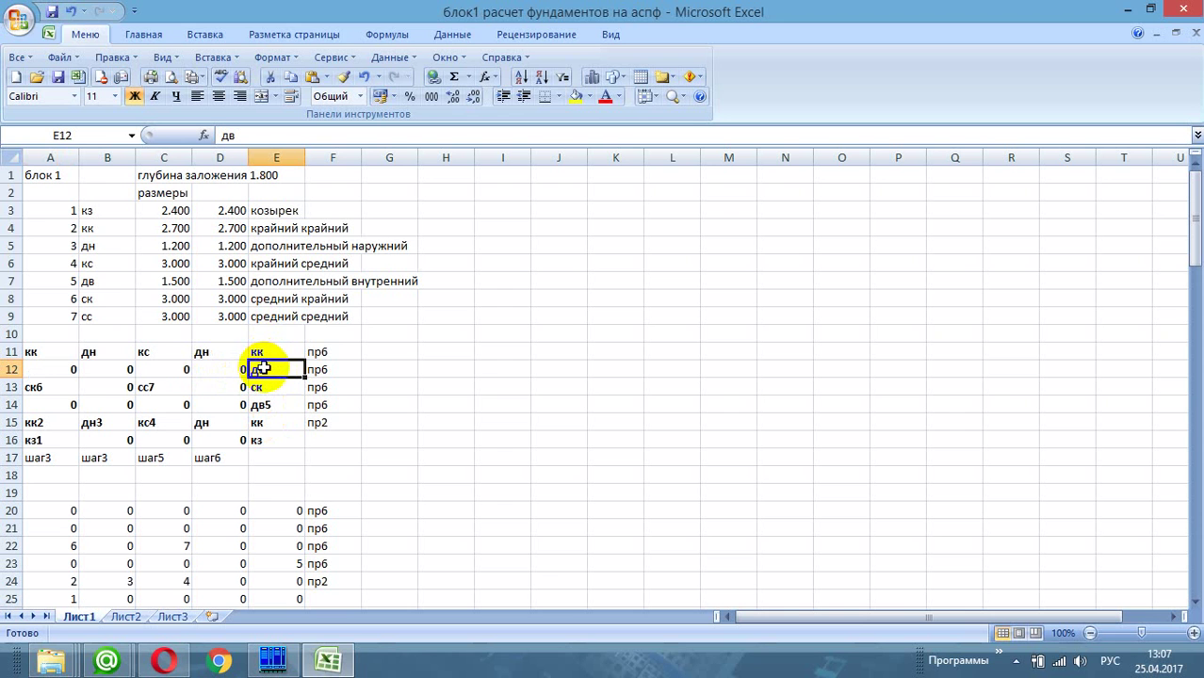
click(38, 354)
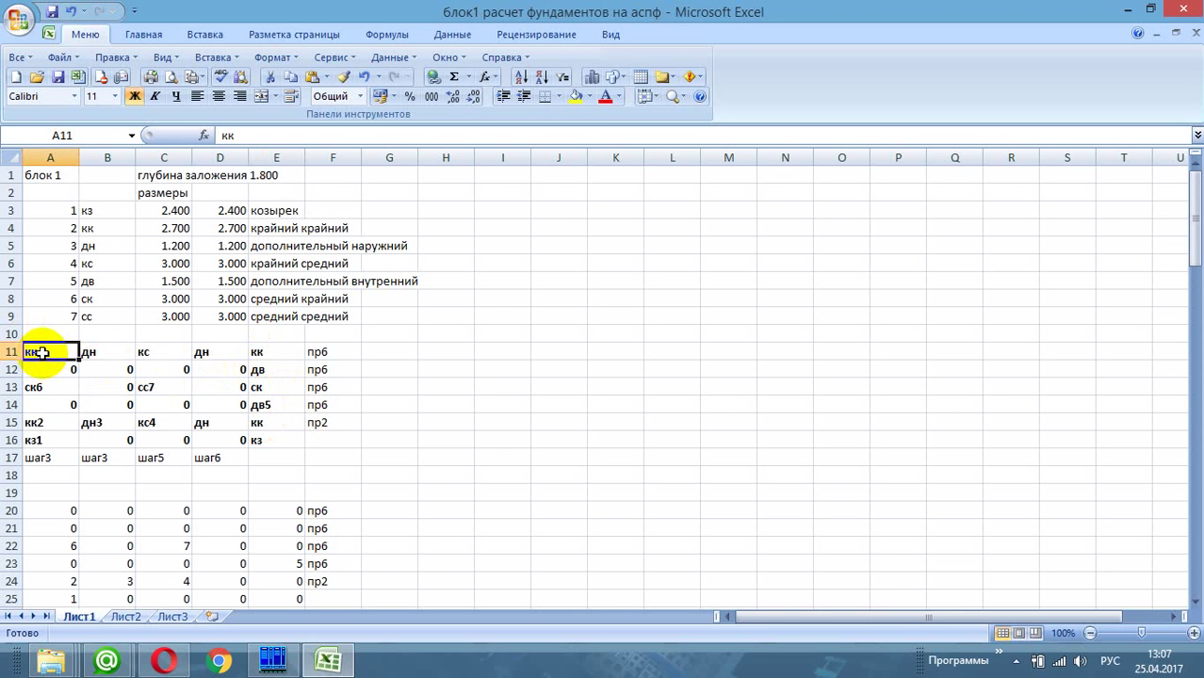
click(281, 350)
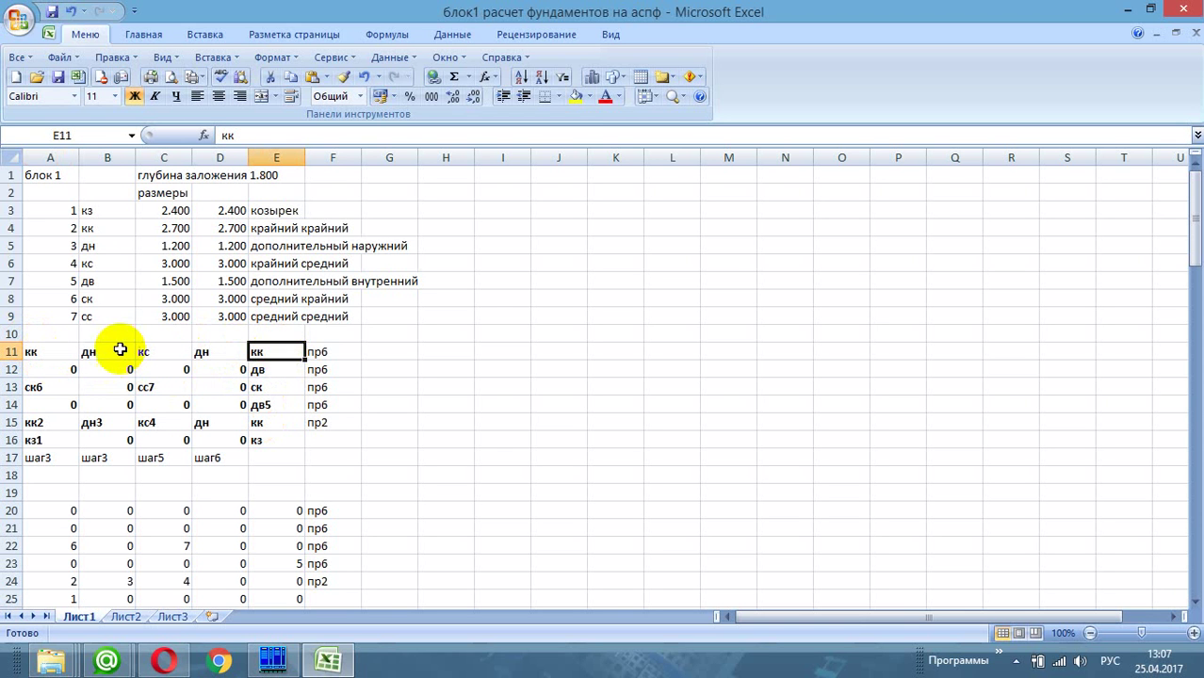
click(172, 352)
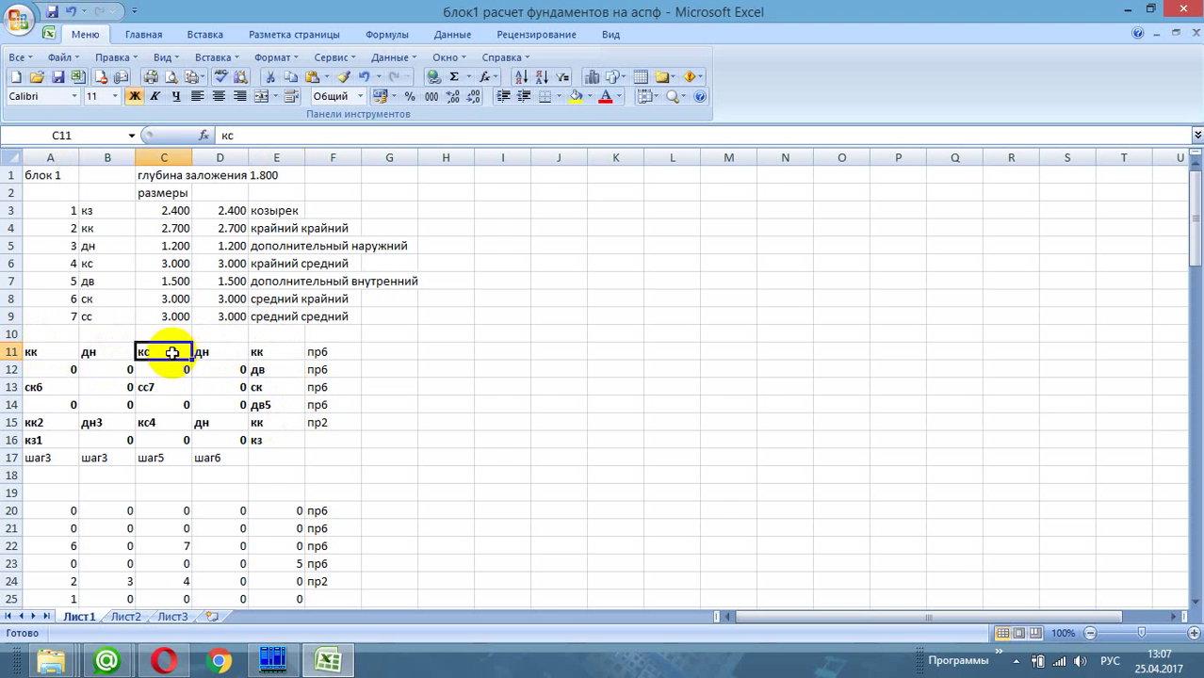
click(111, 350)
click(217, 351)
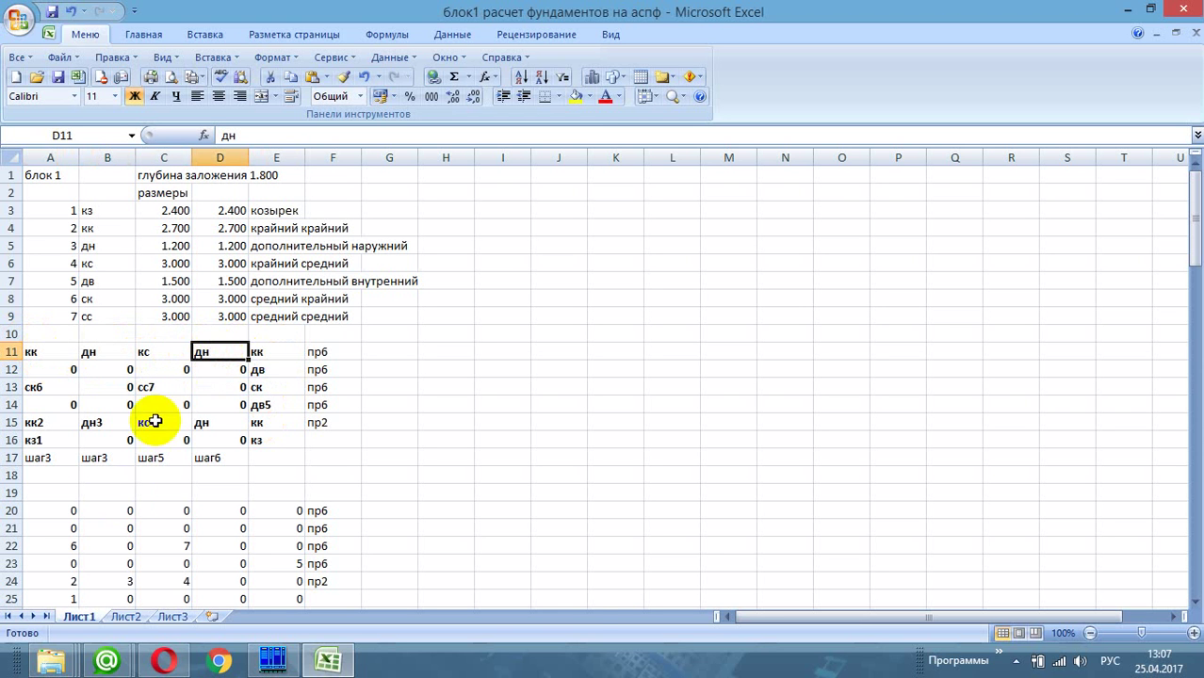
Step: Switch to File Explorer and open the folder E:\inbox\20170423\РСУ 1 блок\РСУ стойки\Основные стойки
click(57, 659)
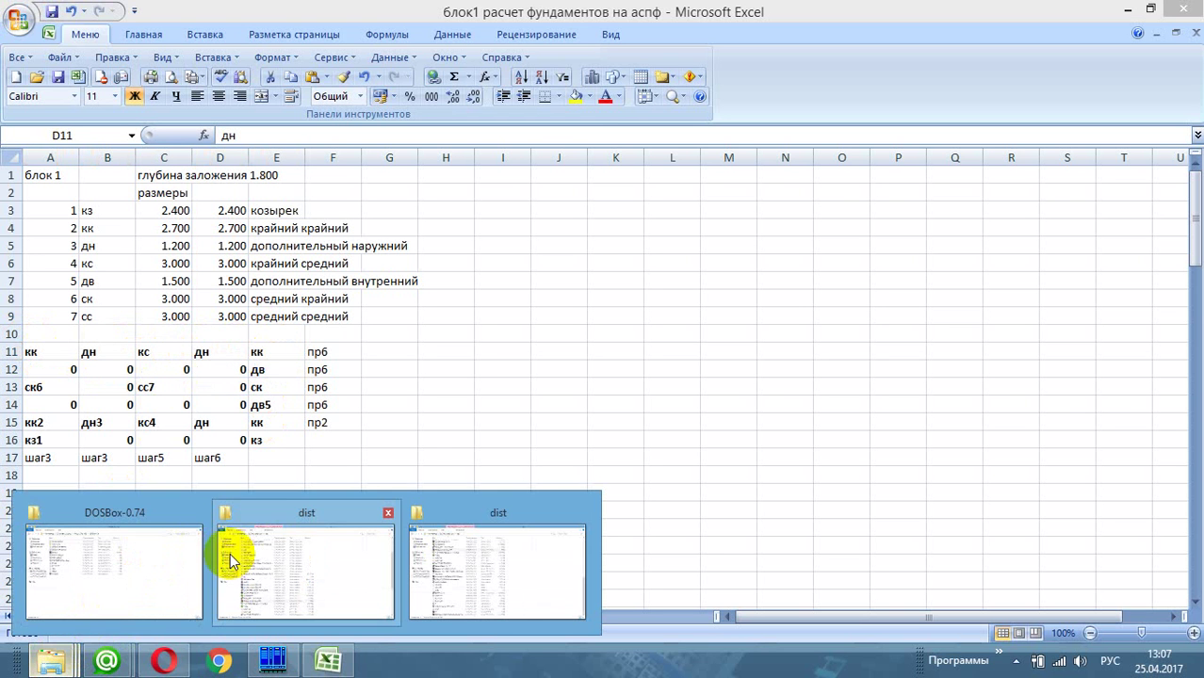
click(345, 558)
click(77, 351)
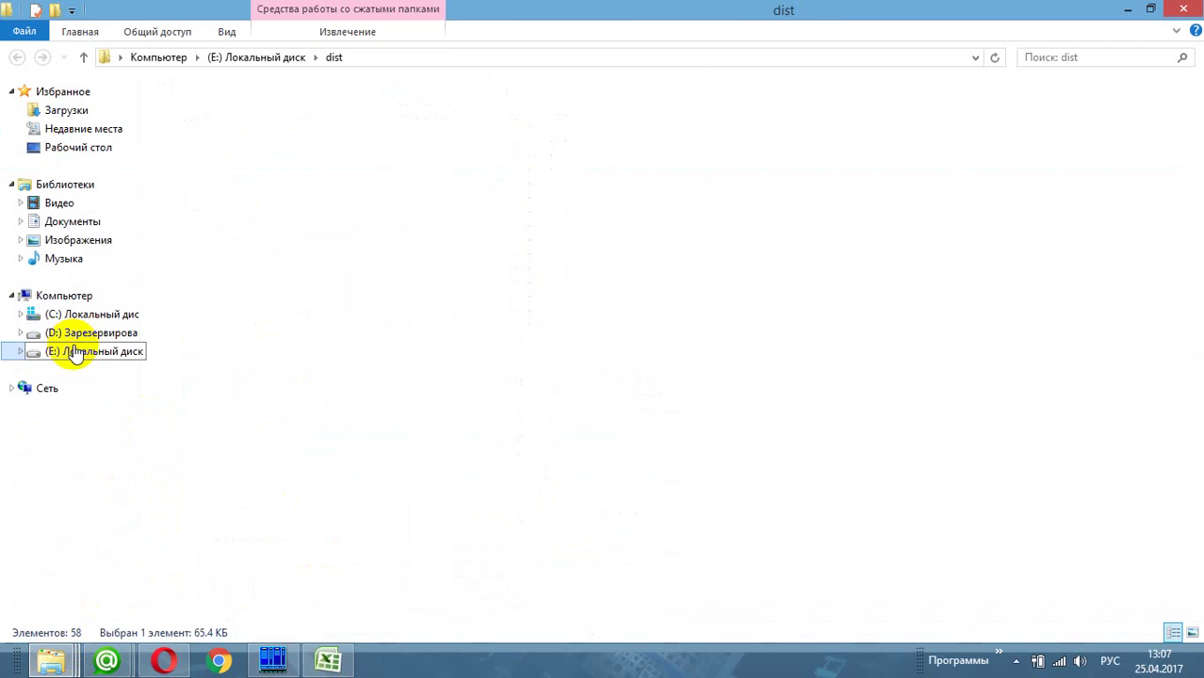
scroll(256, 351, down, 4)
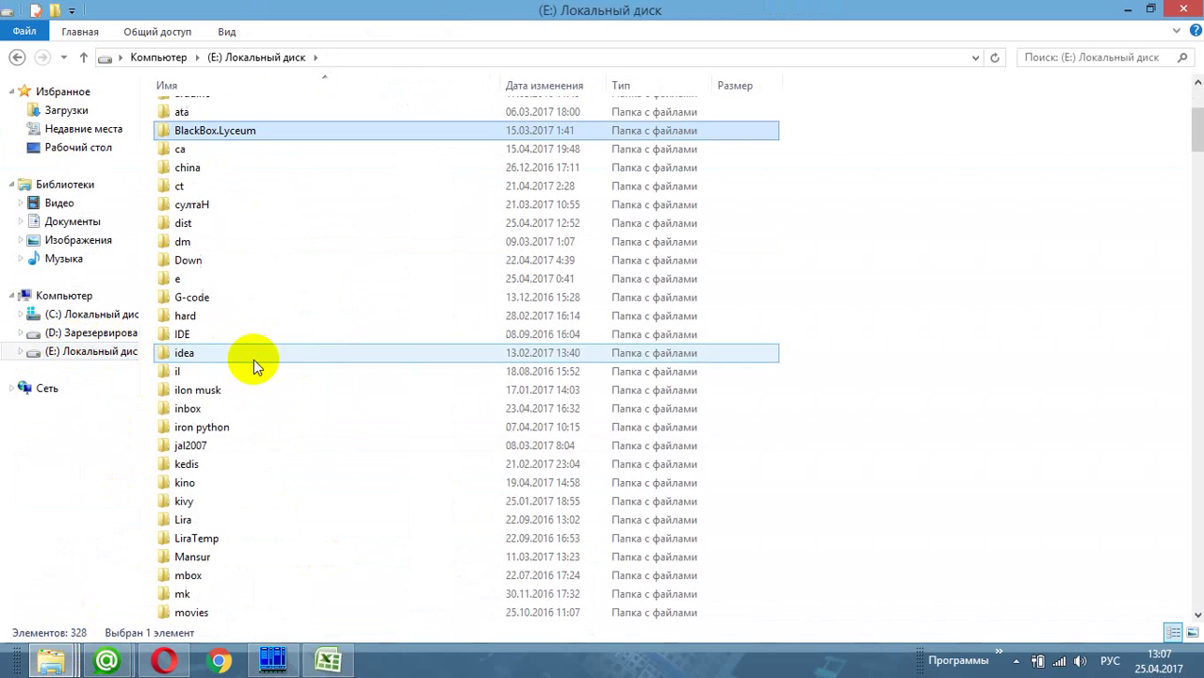
double_click(203, 407)
double_click(246, 443)
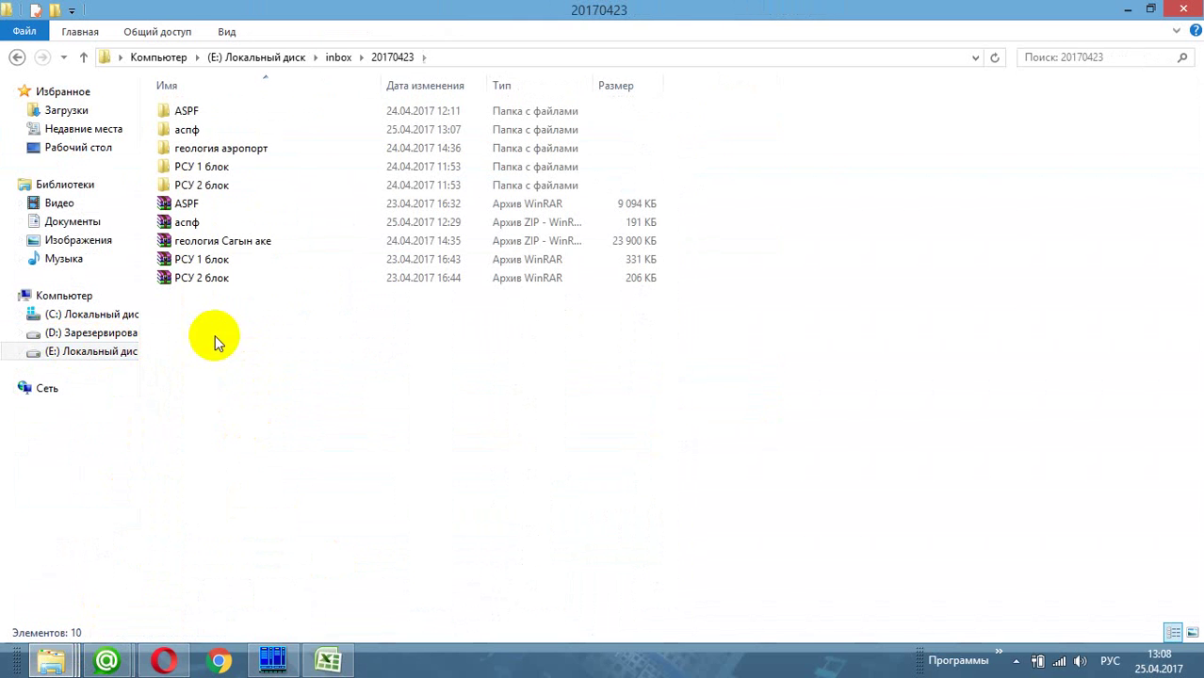
double_click(220, 167)
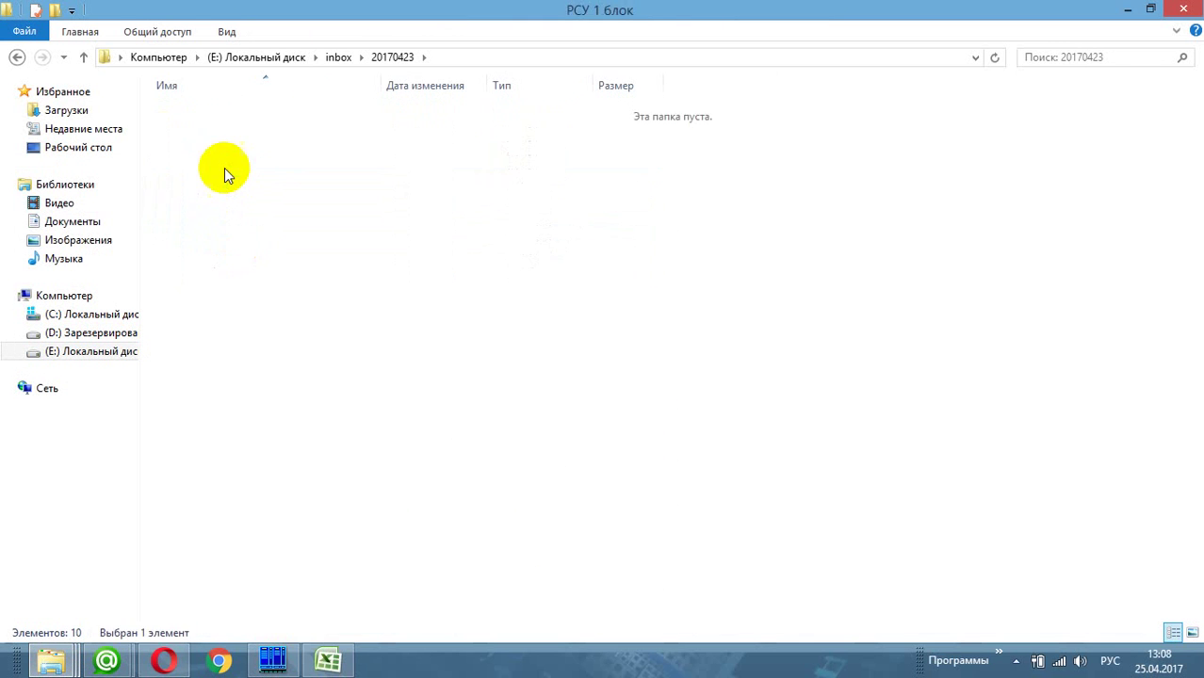
double_click(215, 110)
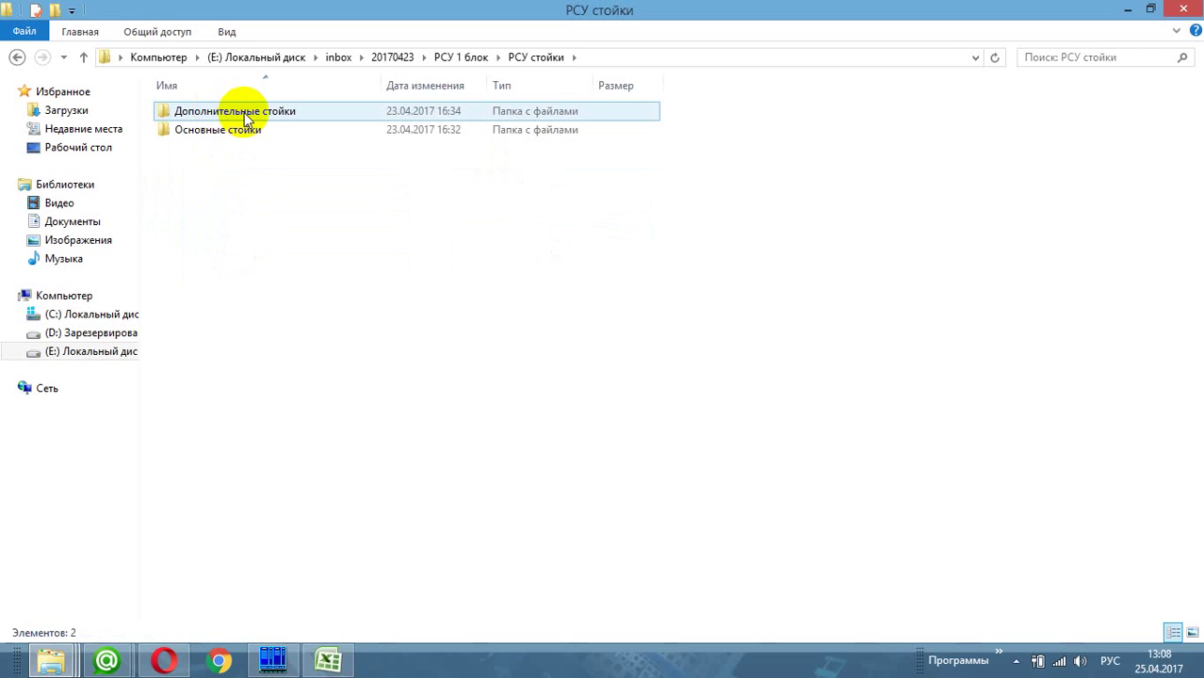
double_click(240, 128)
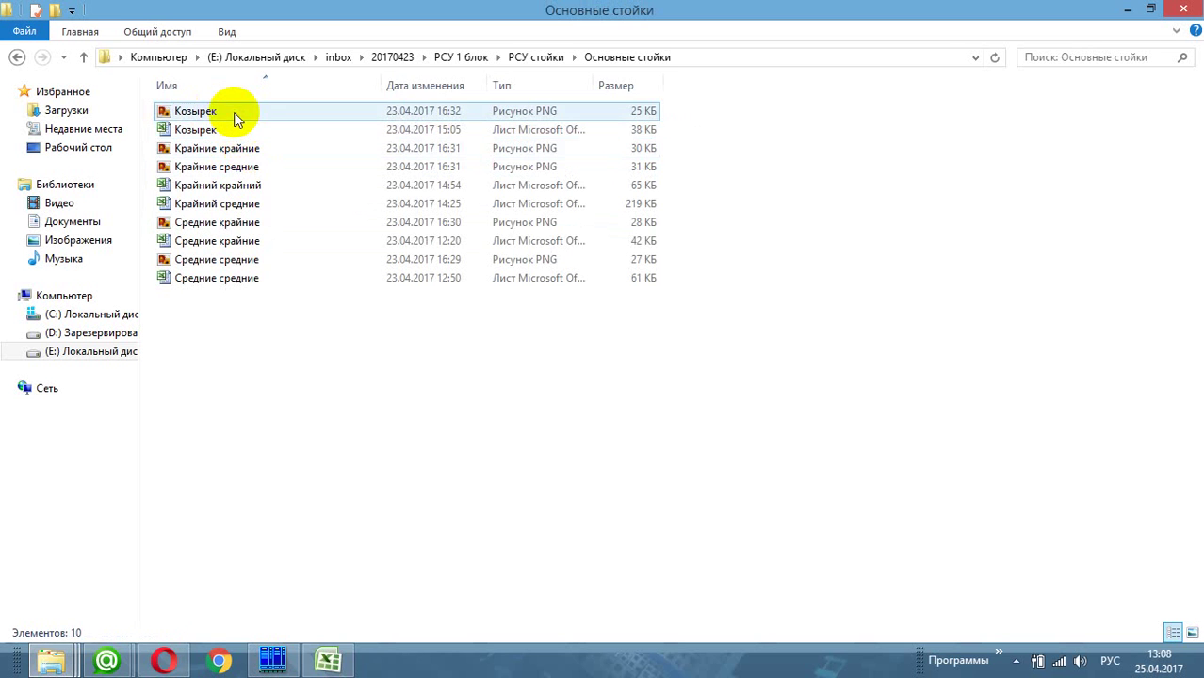
Step: Review the Козырек column scheme image and the Козырек workbook's maximum and minimum force table, closing each
double_click(234, 112)
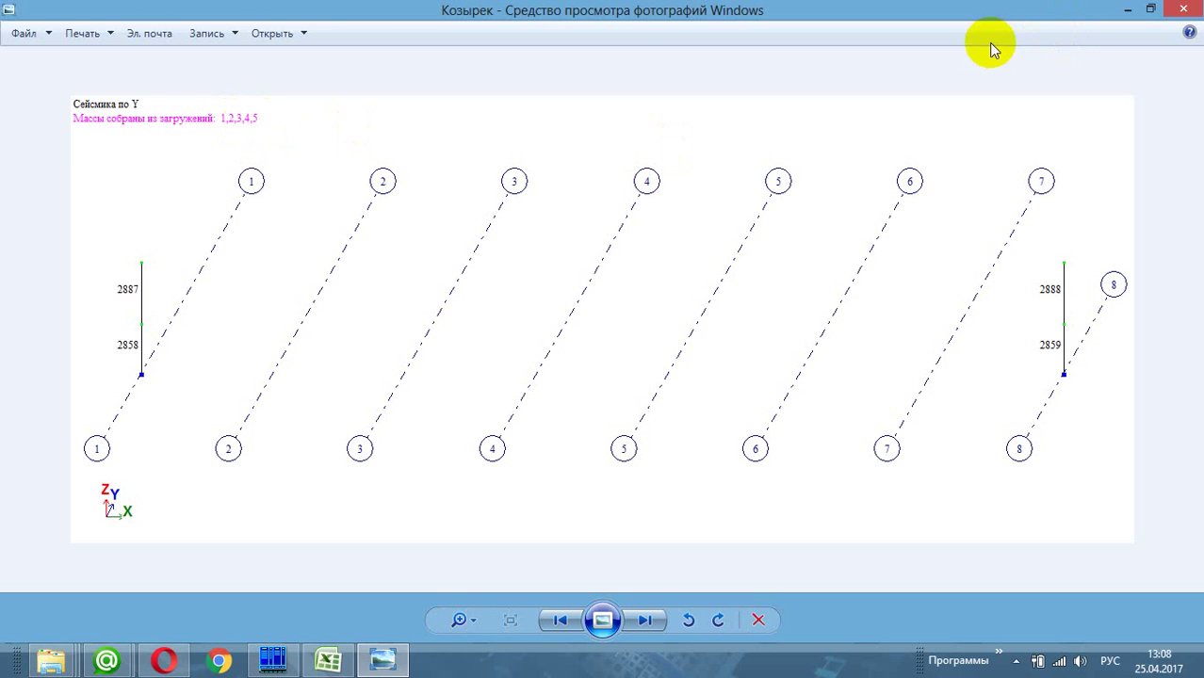
click(1182, 8)
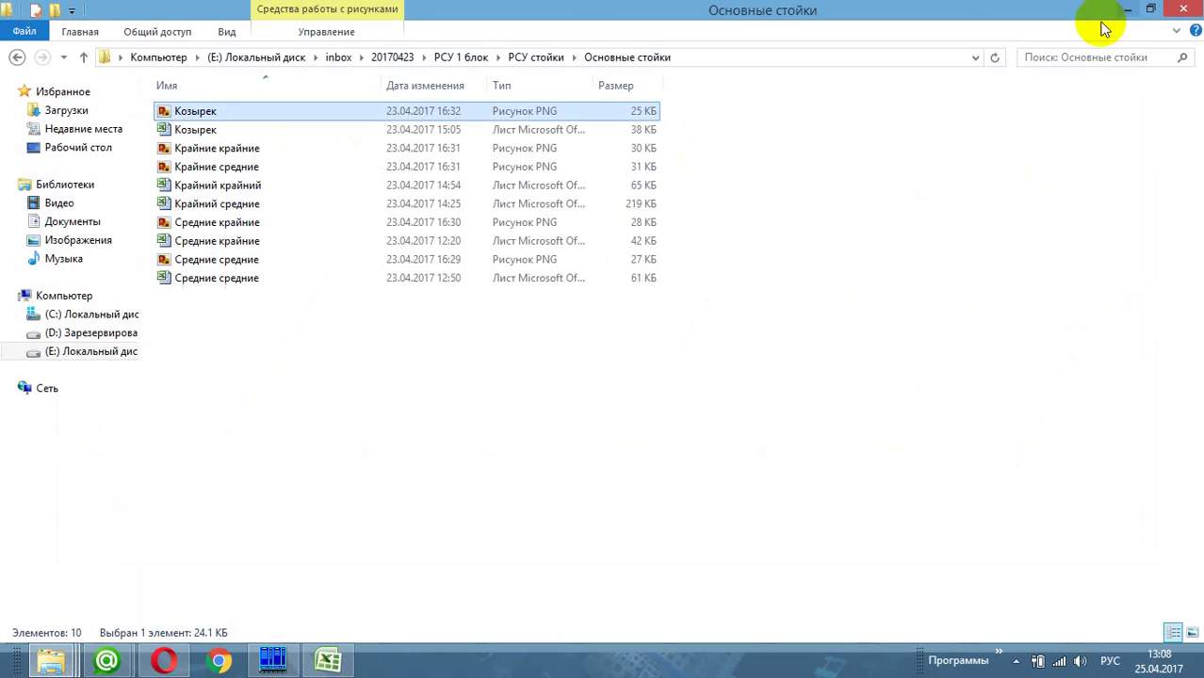
double_click(600, 132)
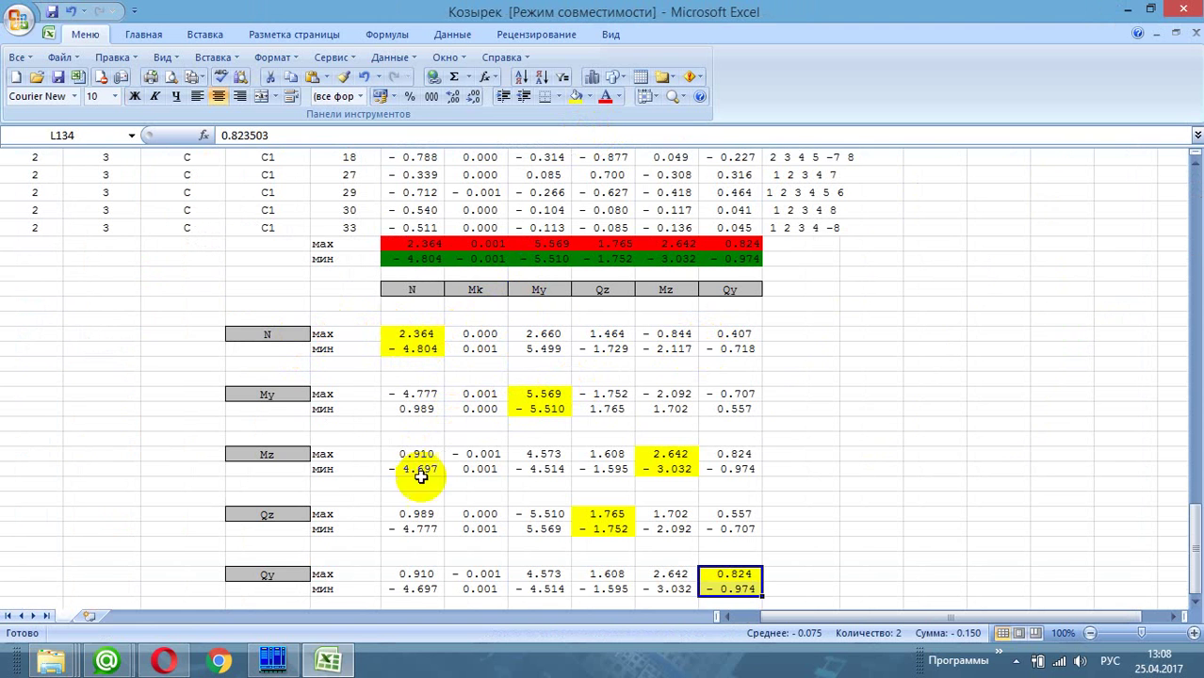
click(1196, 34)
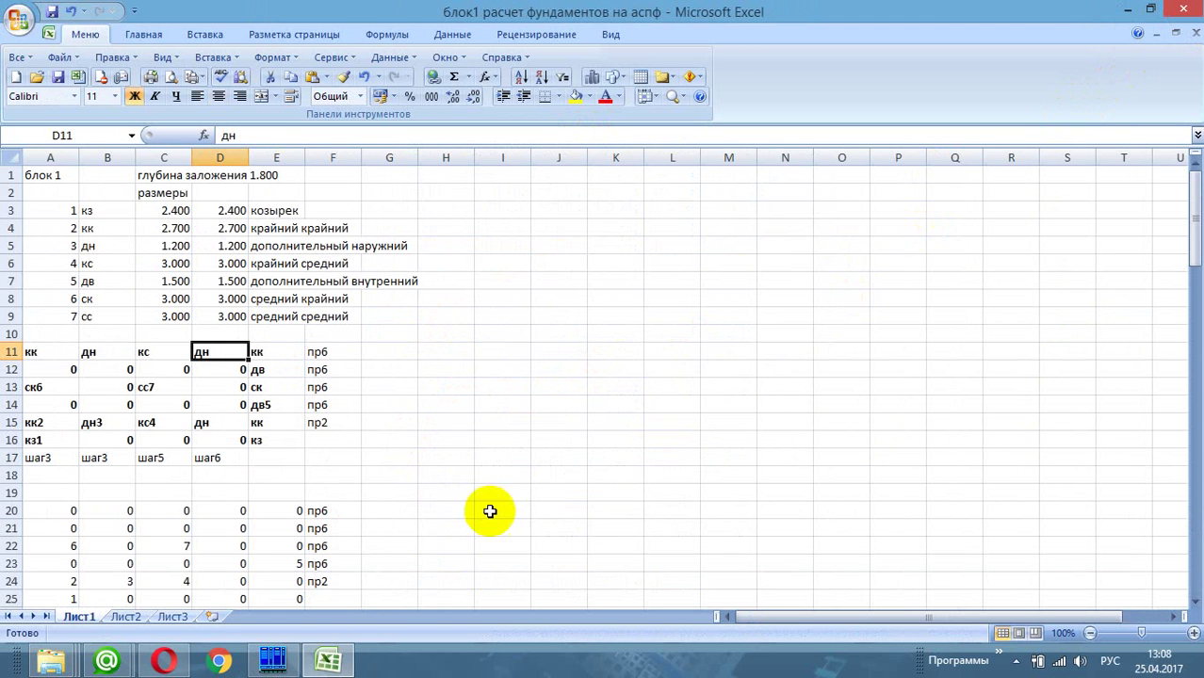
Step: Return to the Основные стойки folder and view the "Крайние крайние" column scheme image
mouse_move(52, 659)
click(300, 556)
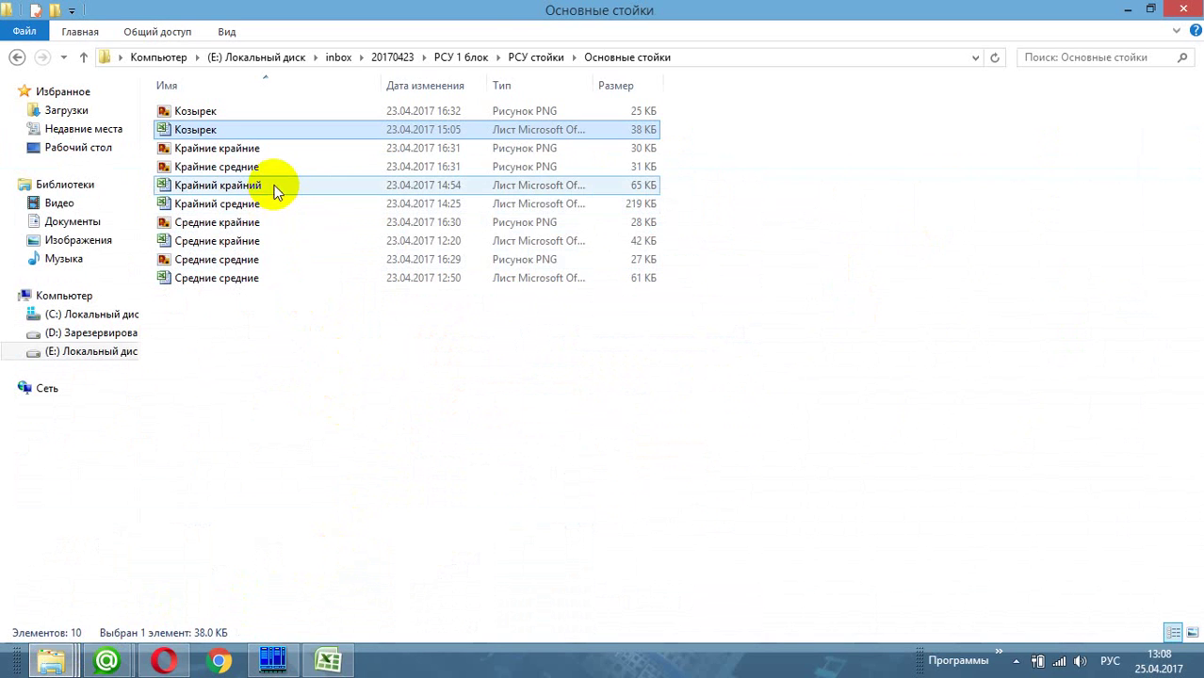
double_click(277, 148)
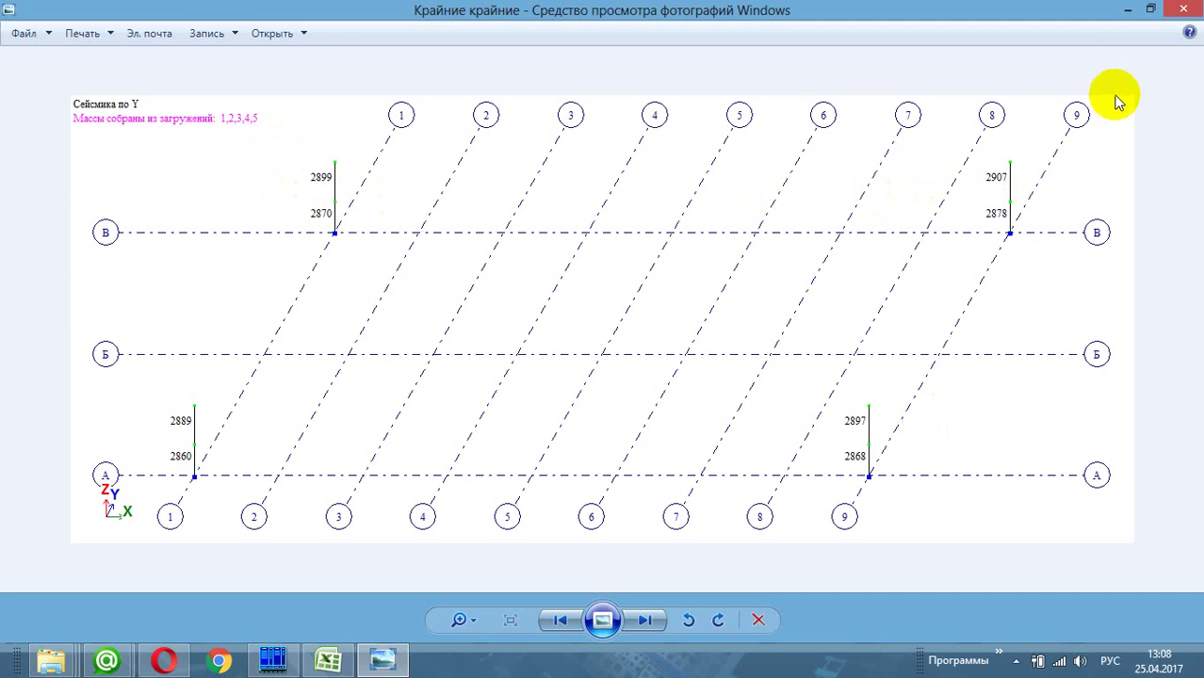
Step: View the column scheme images "Крайние средние", "Средние крайние" and "Средние средние", closing each
click(1184, 8)
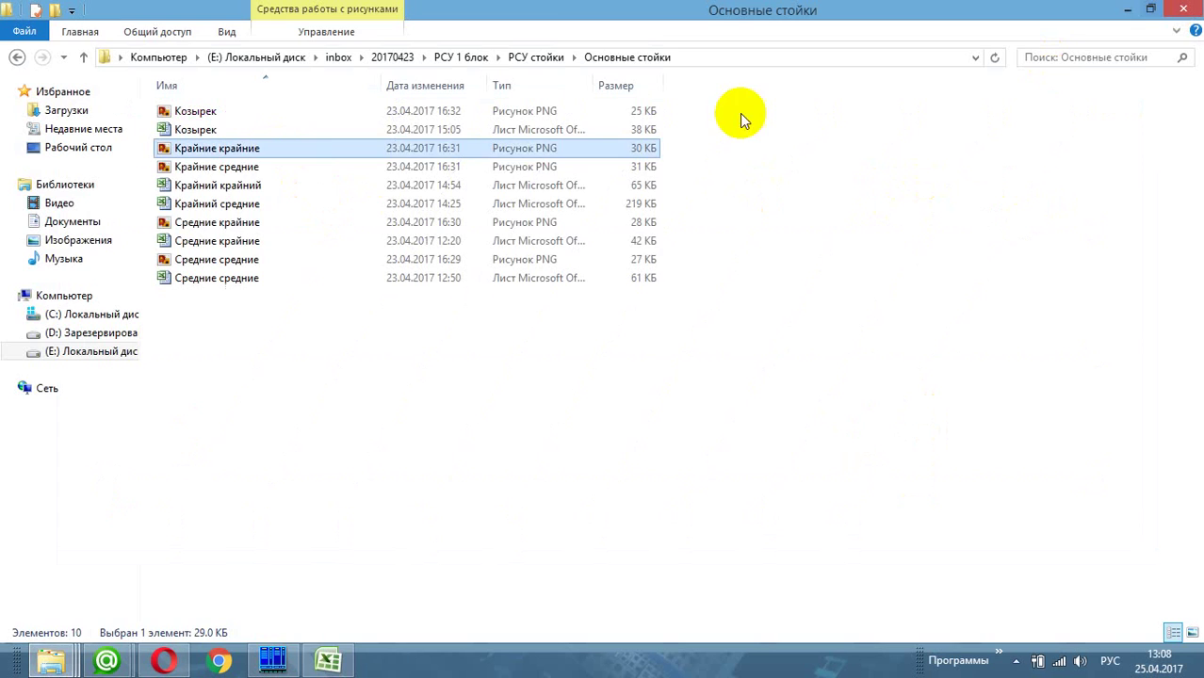
double_click(281, 170)
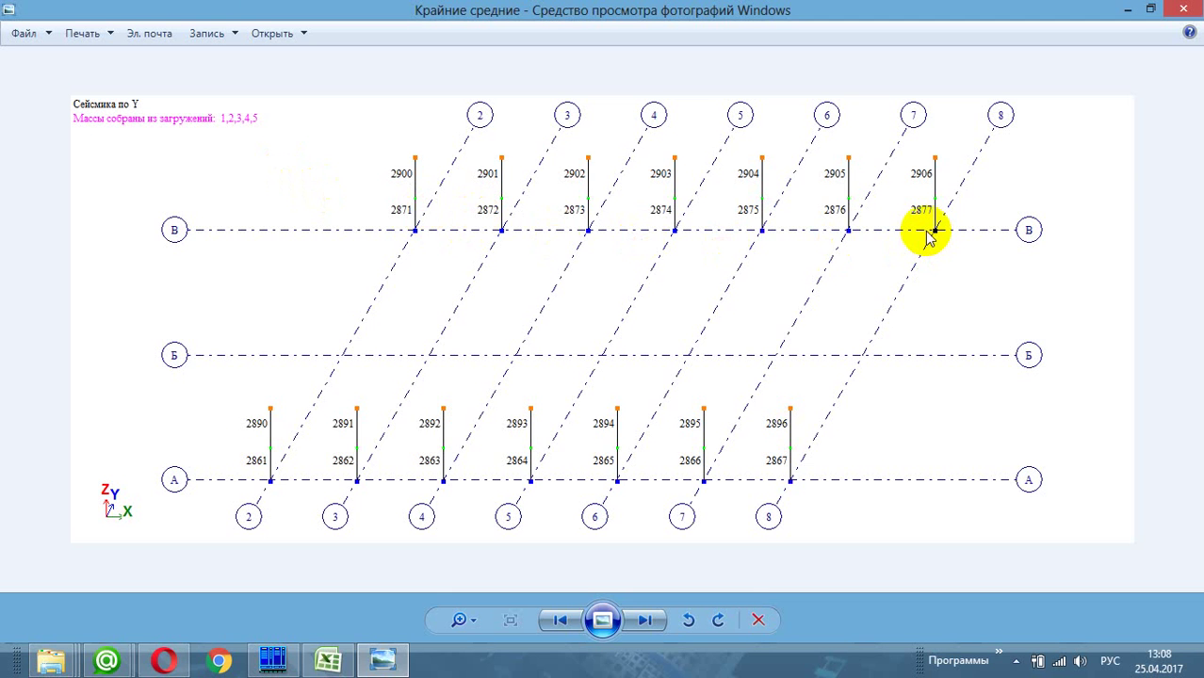
click(1183, 9)
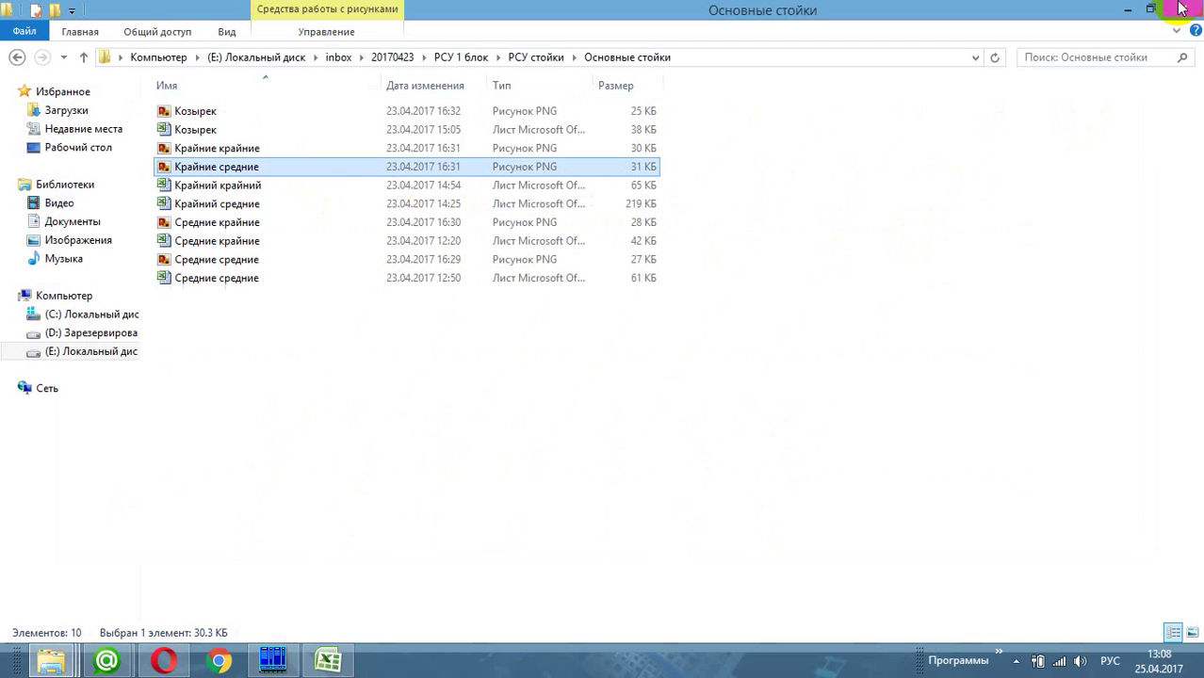
double_click(315, 223)
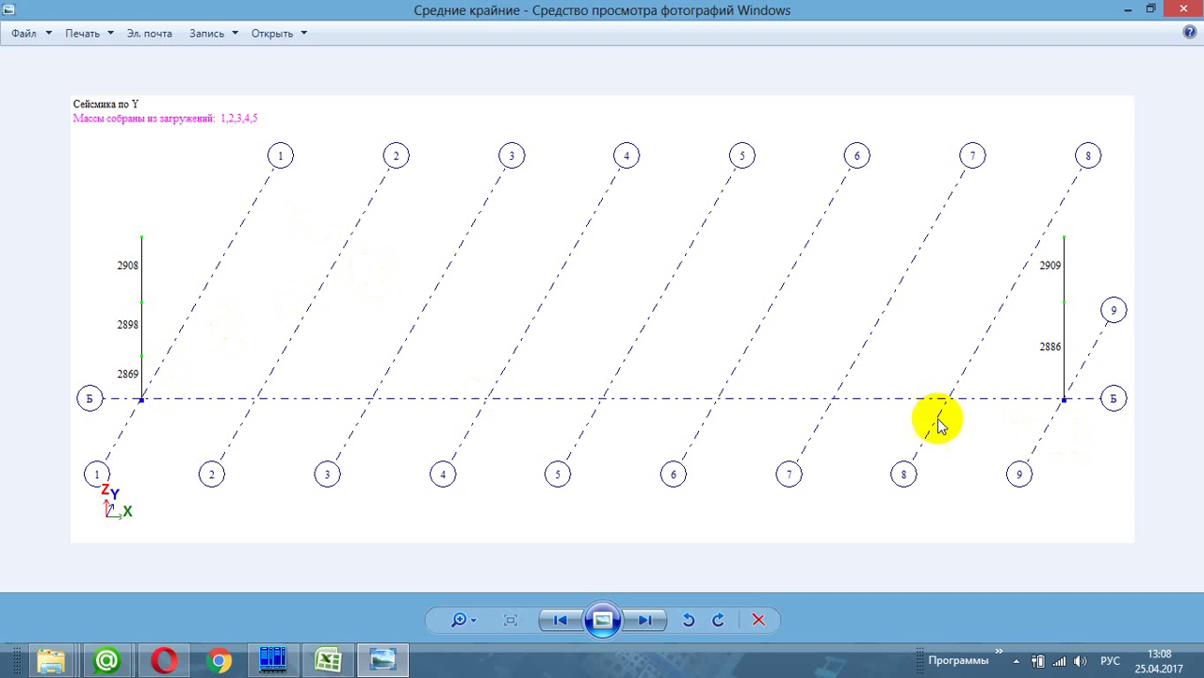
click(1192, 8)
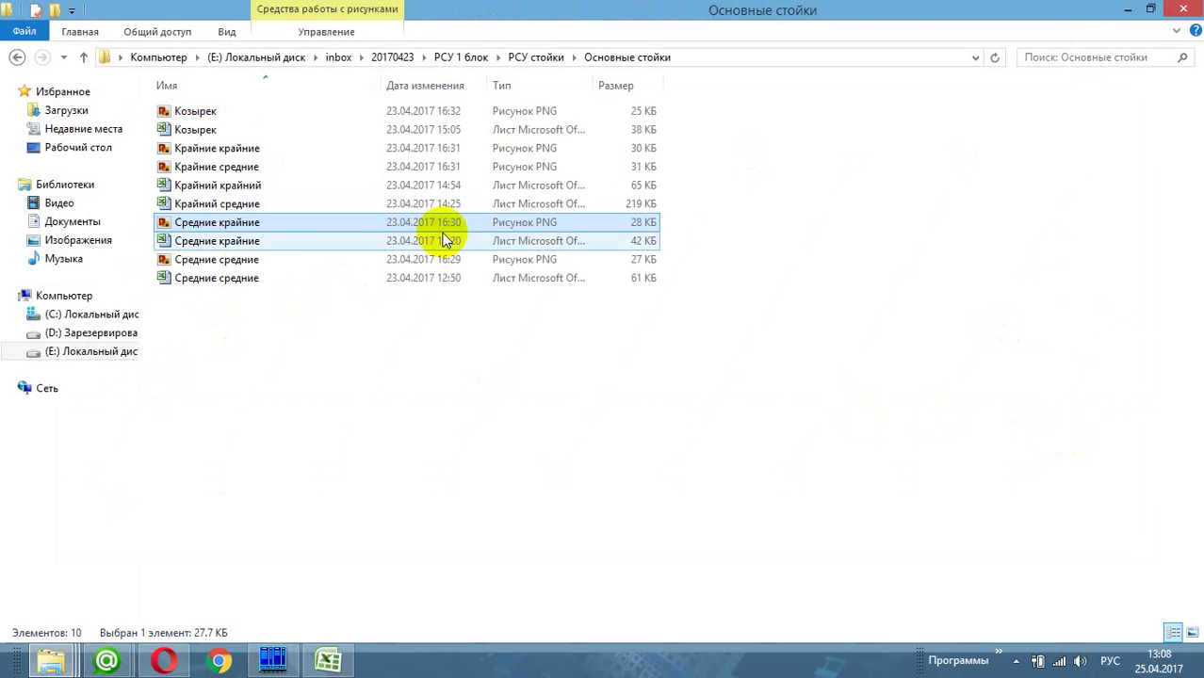
click(313, 260)
double_click(312, 259)
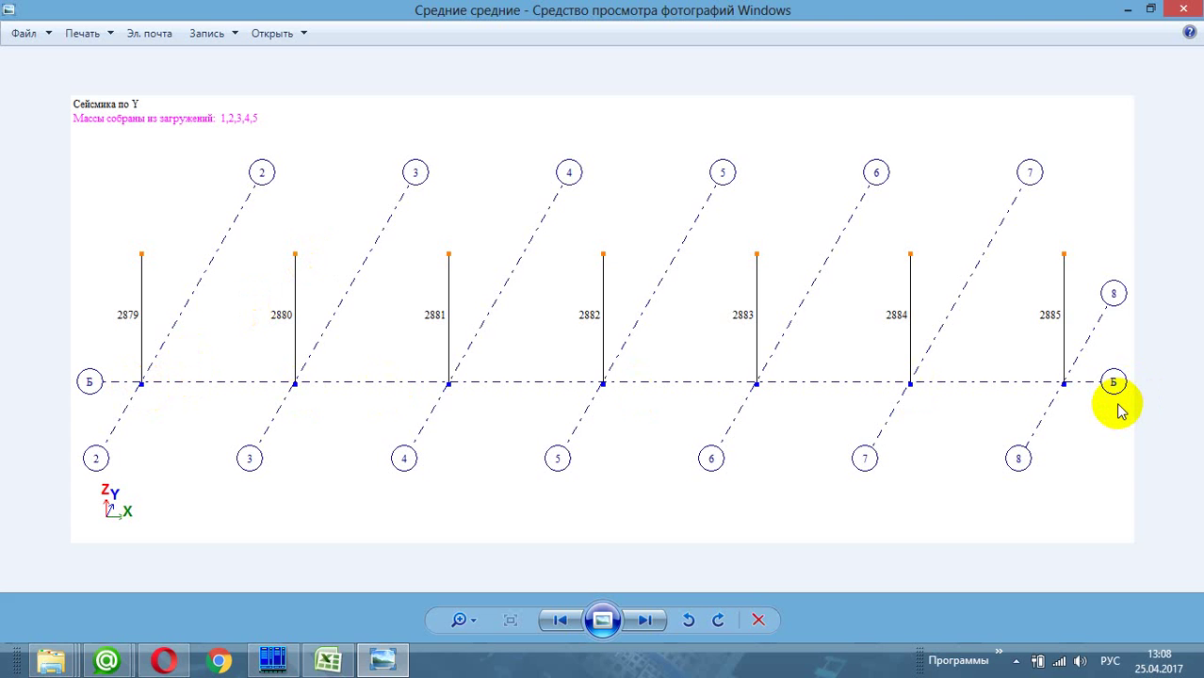
click(1185, 10)
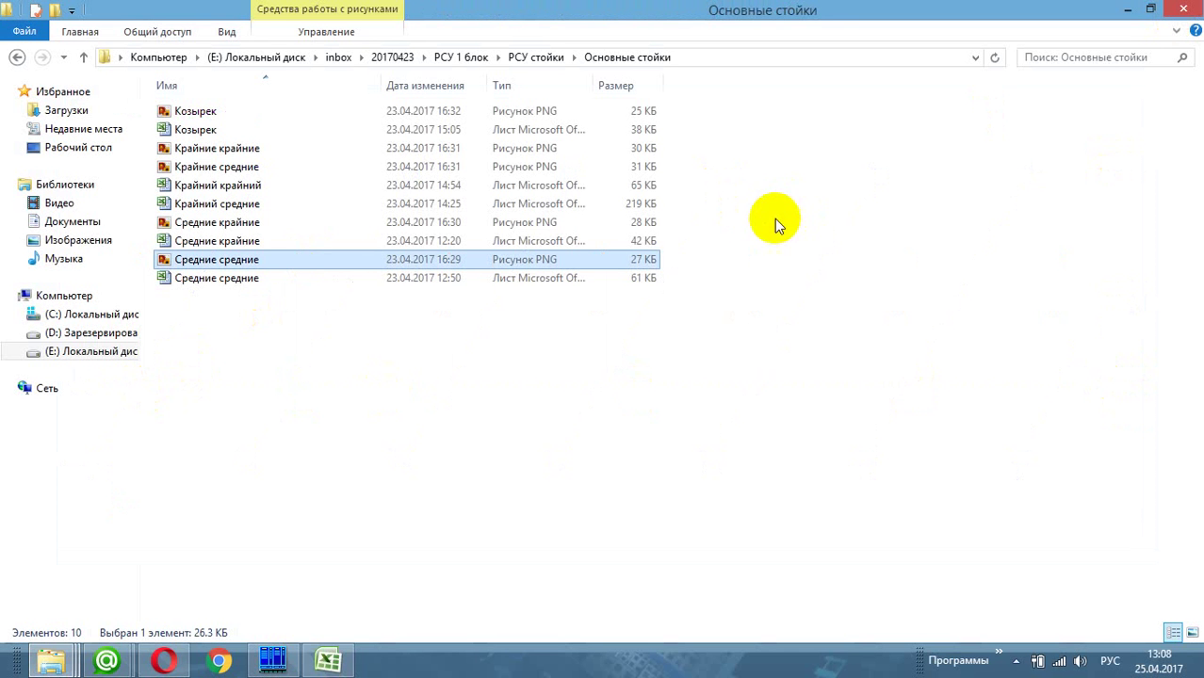
Step: Go to the Дополнительные стойки folder and view the "Дополнительные внутрение" and "Дополнительные наружные" scheme images, closing each
click(530, 58)
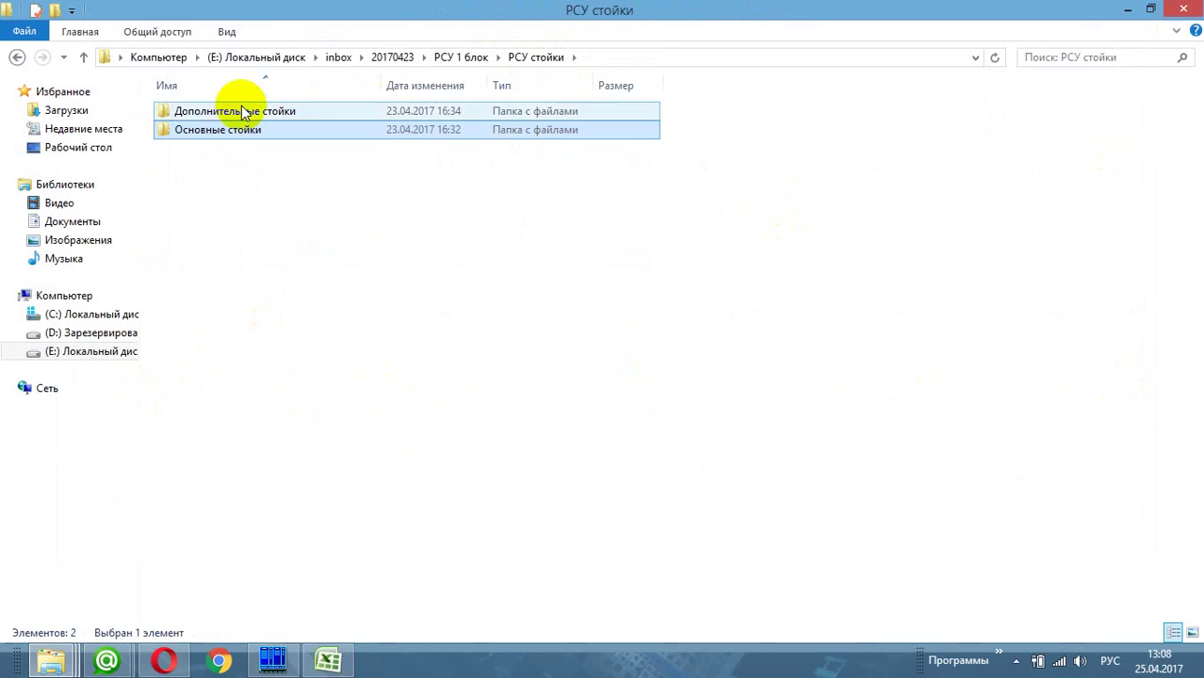
double_click(238, 112)
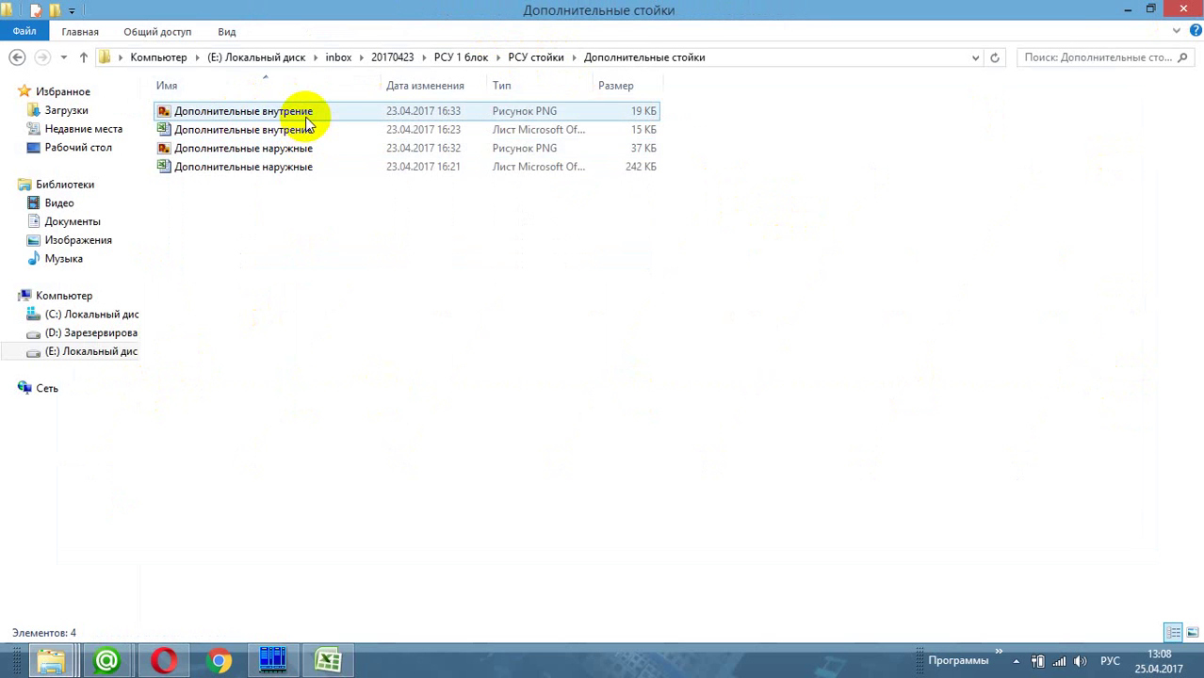
double_click(304, 114)
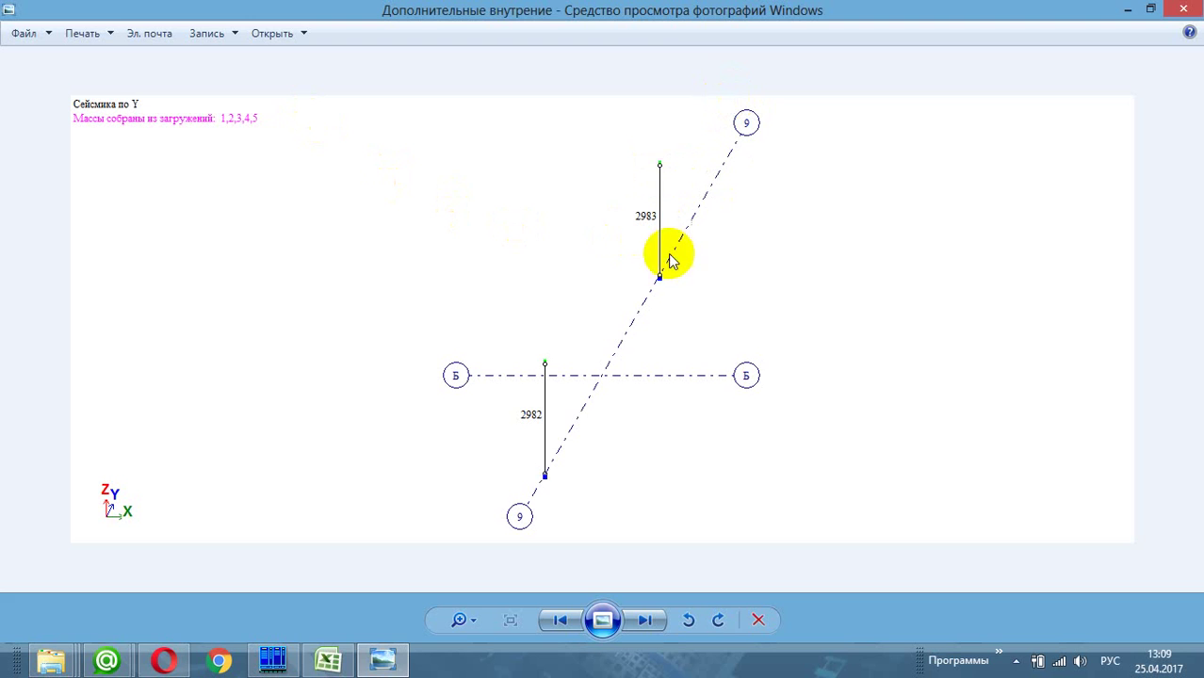
click(1181, 10)
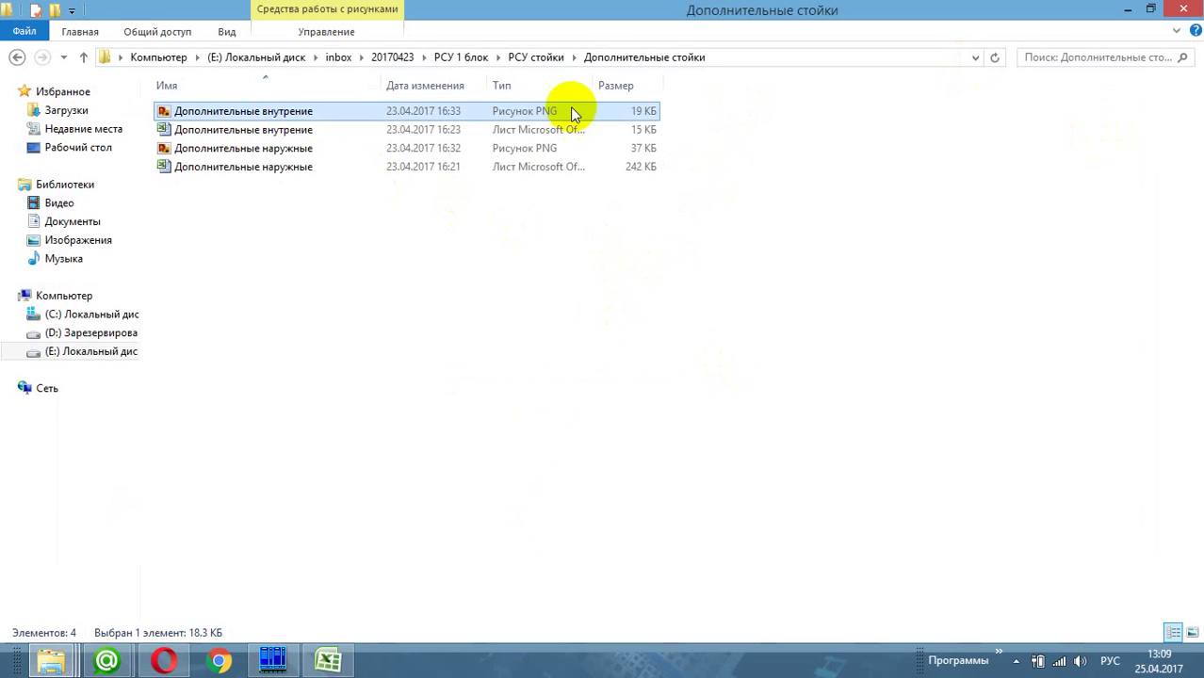
double_click(216, 150)
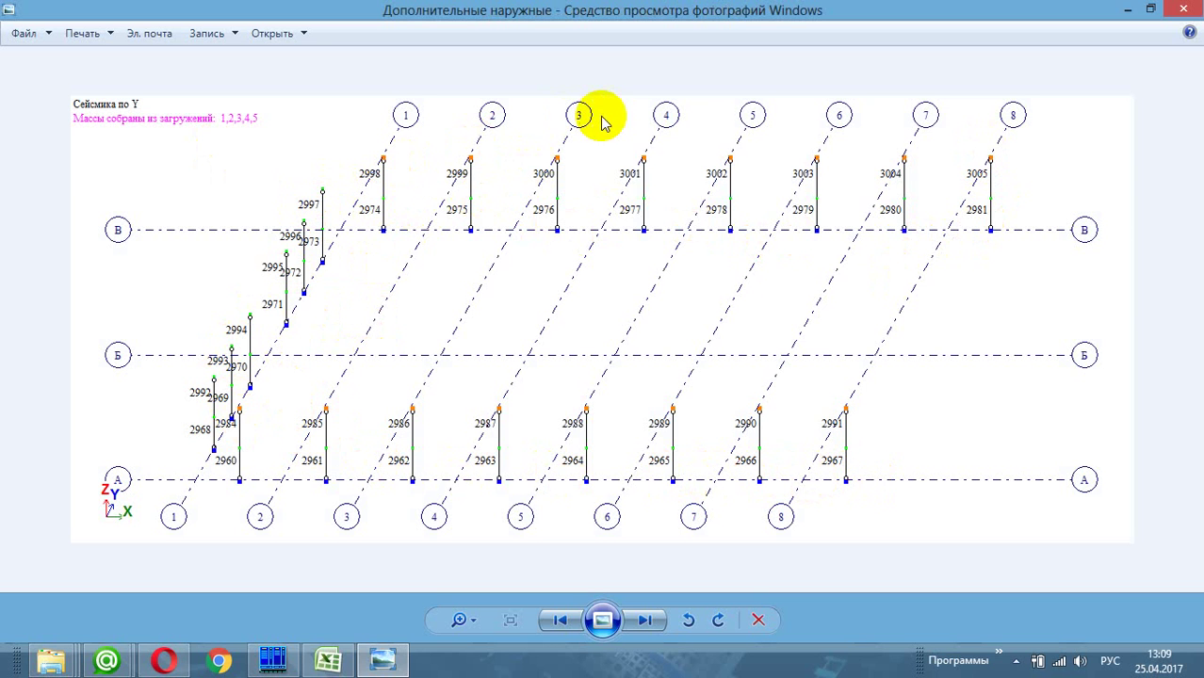
click(1188, 14)
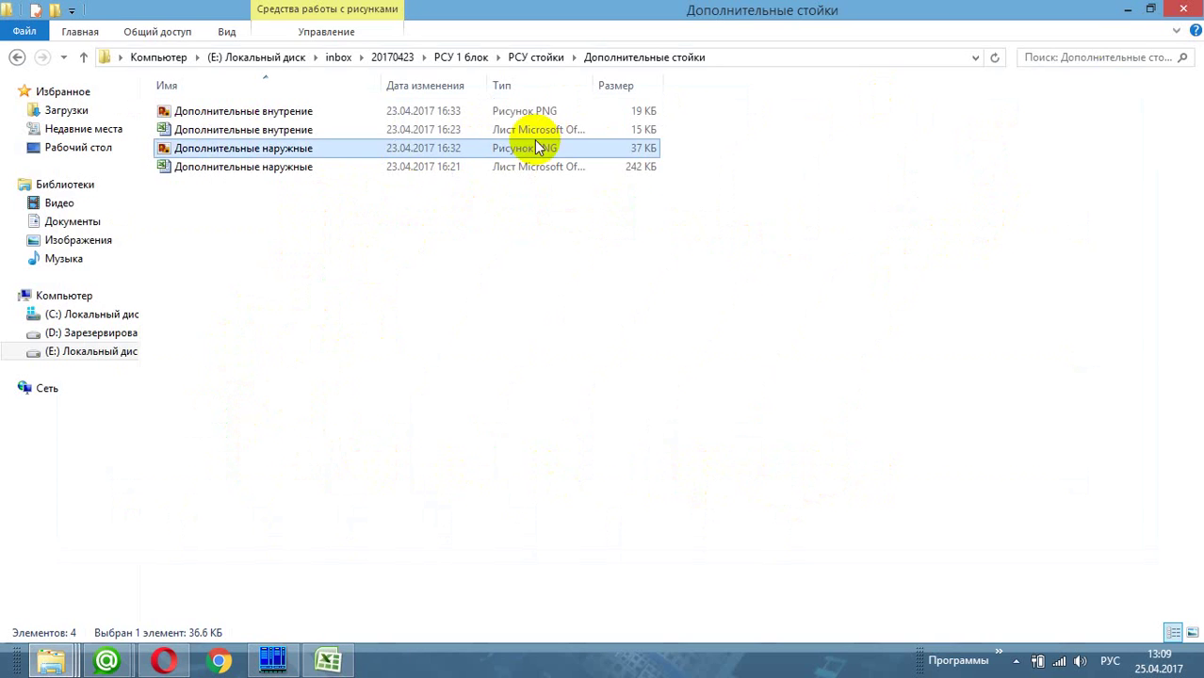
Step: Open the "Дополнительные внутрение" workbook and examine its maximum and minimum rows for N, My, Mz, Qz and Qy
click(229, 132)
double_click(228, 132)
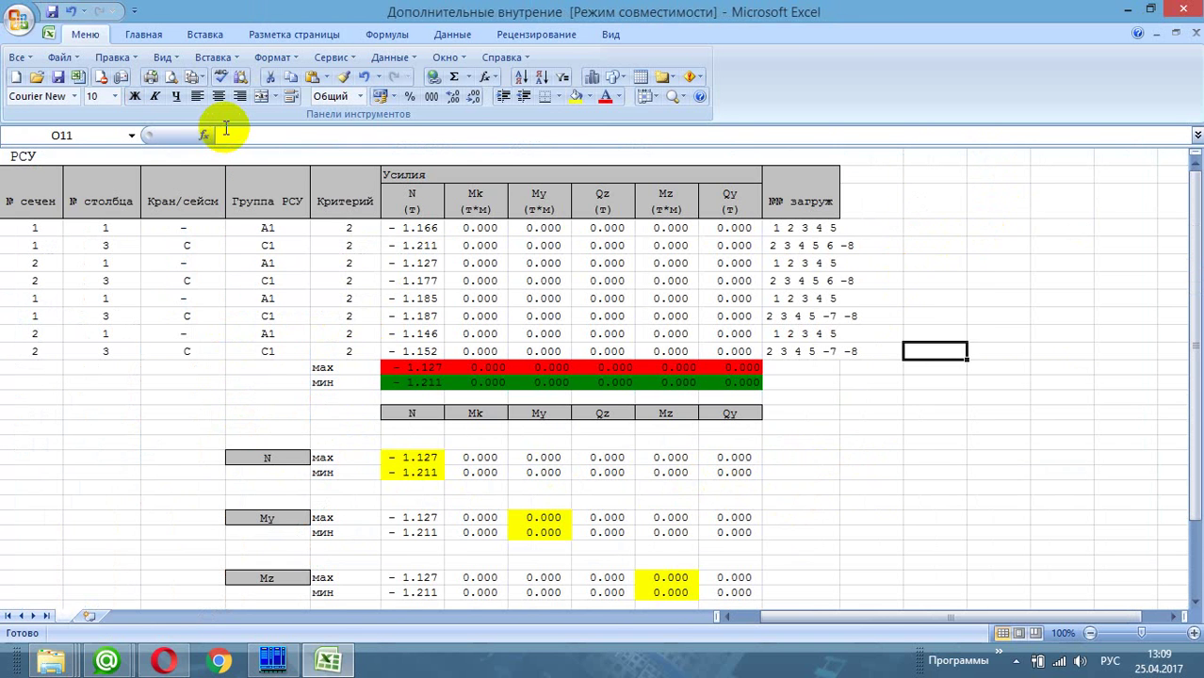
scroll(422, 315, down, 2)
scroll(423, 314, up, 2)
scroll(426, 318, down, 2)
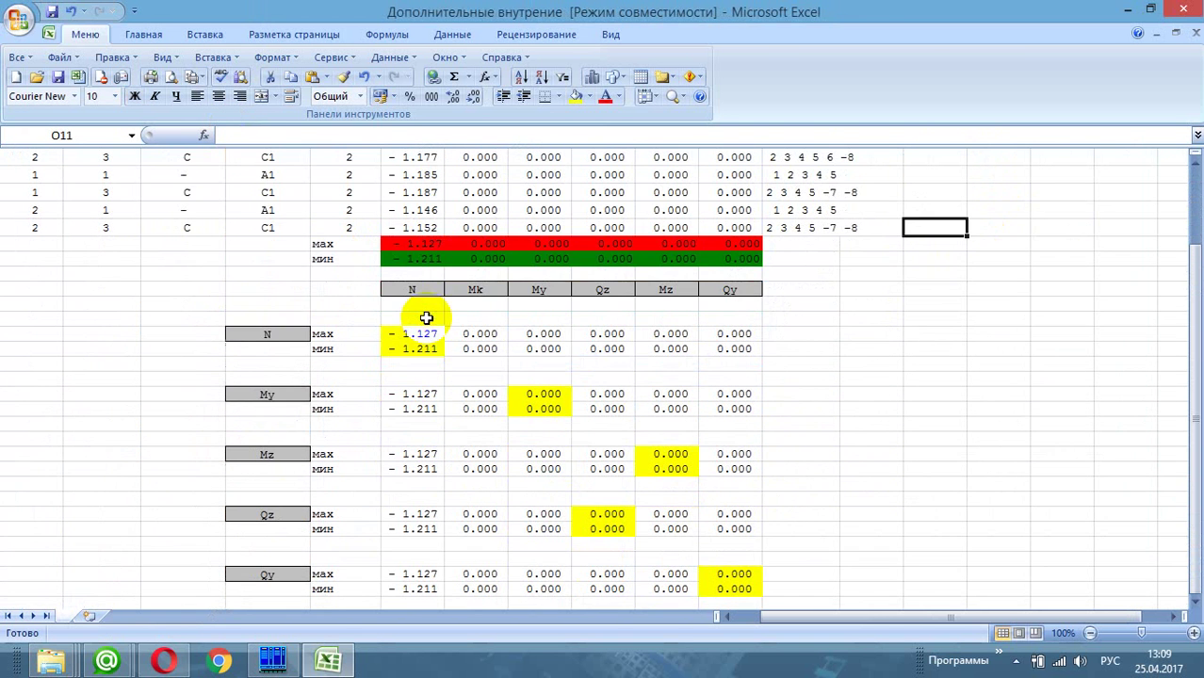
scroll(422, 344, down, 2)
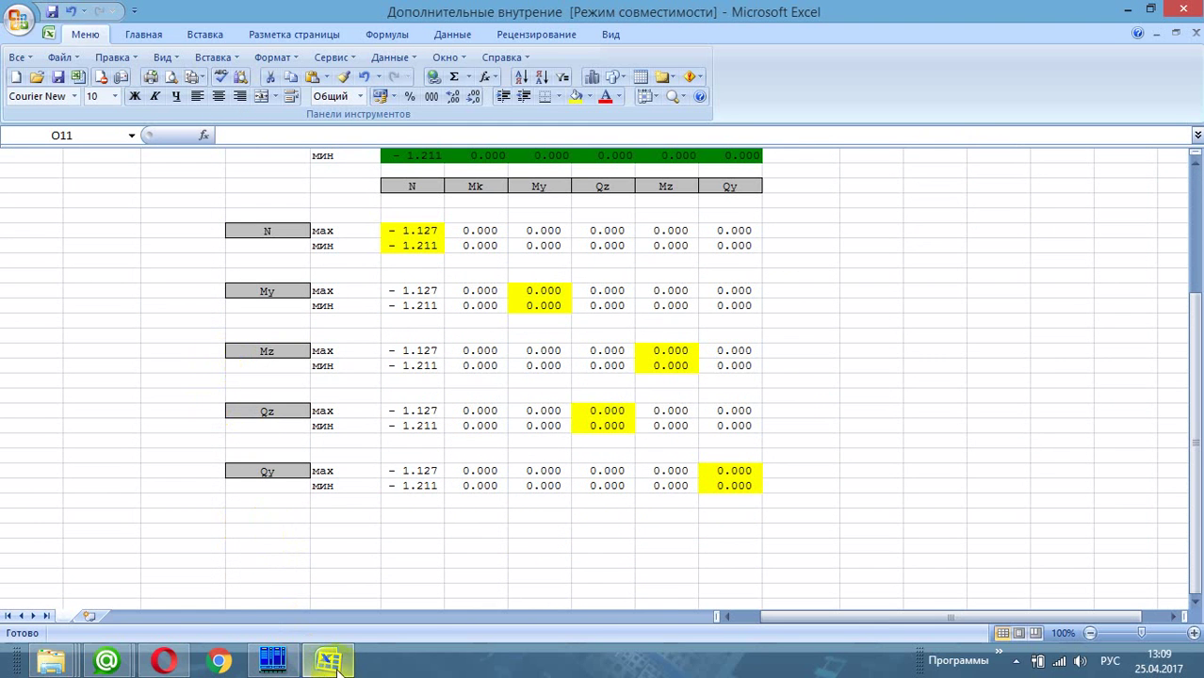
Step: Return to the Дополнительные стойки folder and try to open the "Дополнительные наружные" workbook
mouse_move(47, 658)
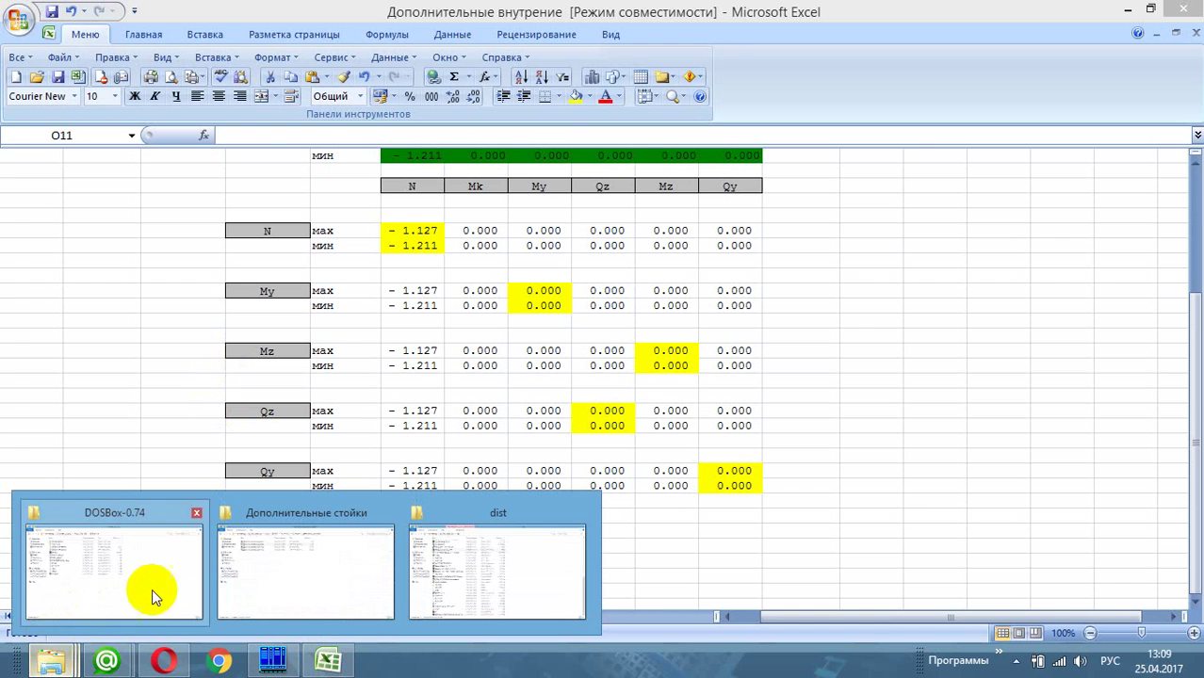
click(308, 566)
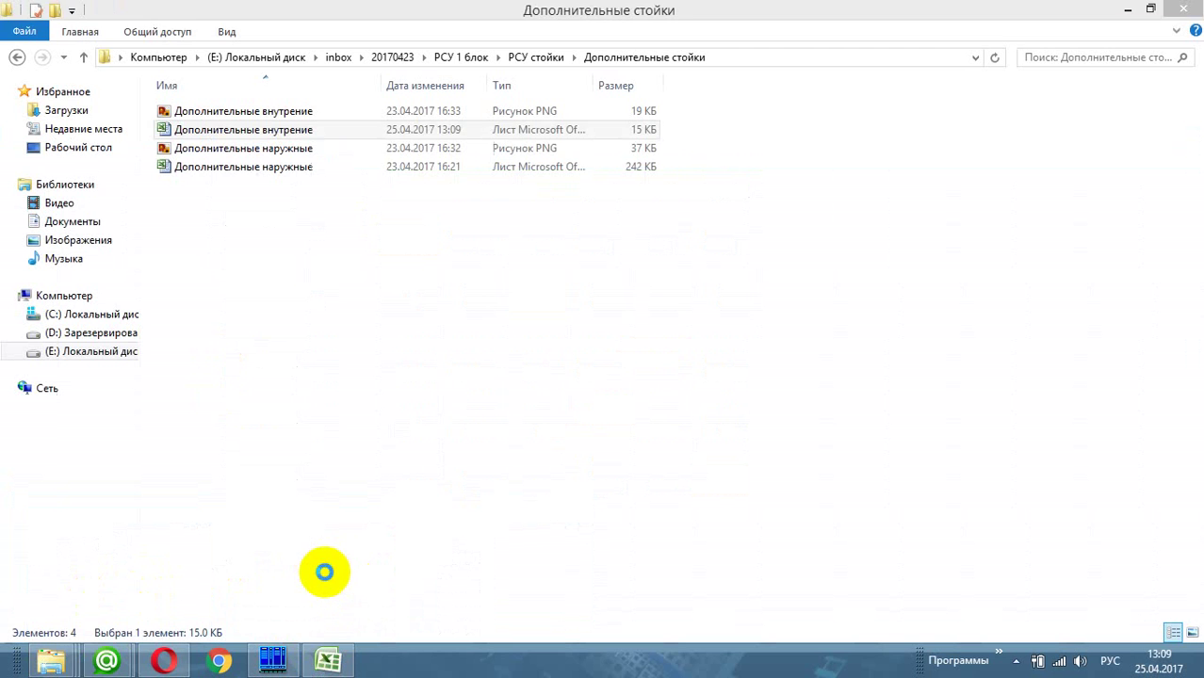
click(275, 660)
double_click(262, 162)
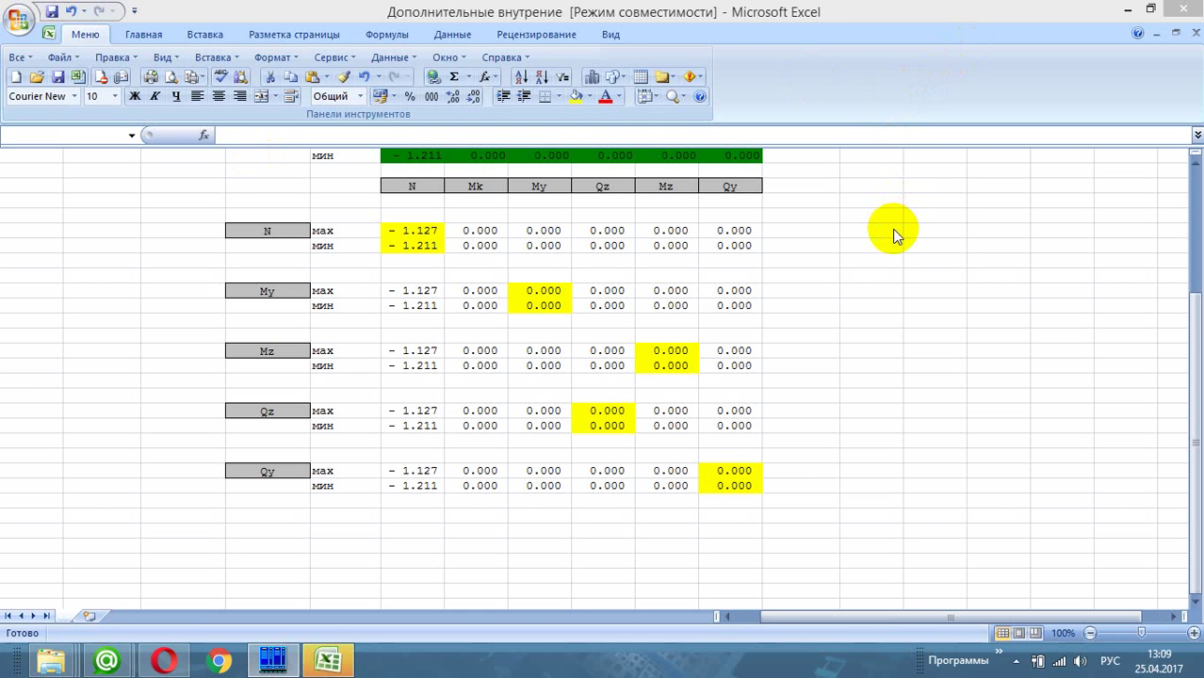
click(658, 373)
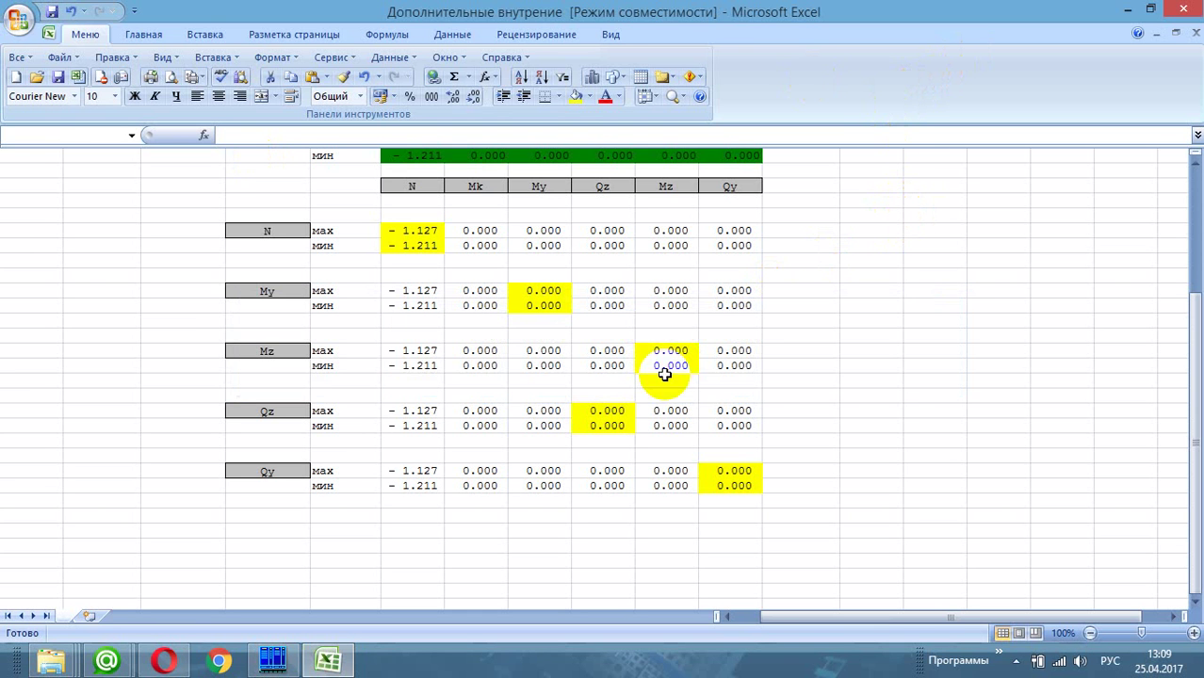
Step: Switch to the workbook "блок1 расчет фундаментов на аспф" and check the corner foundation labels in A11 and E11
click(445, 56)
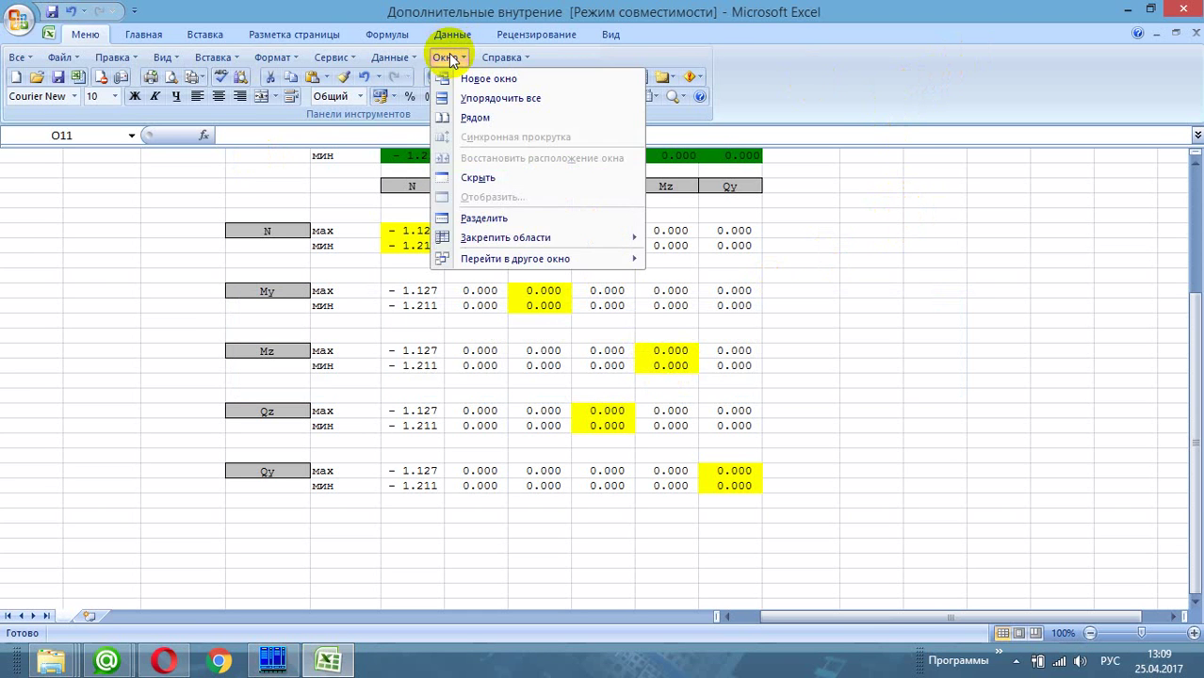
mouse_move(563, 260)
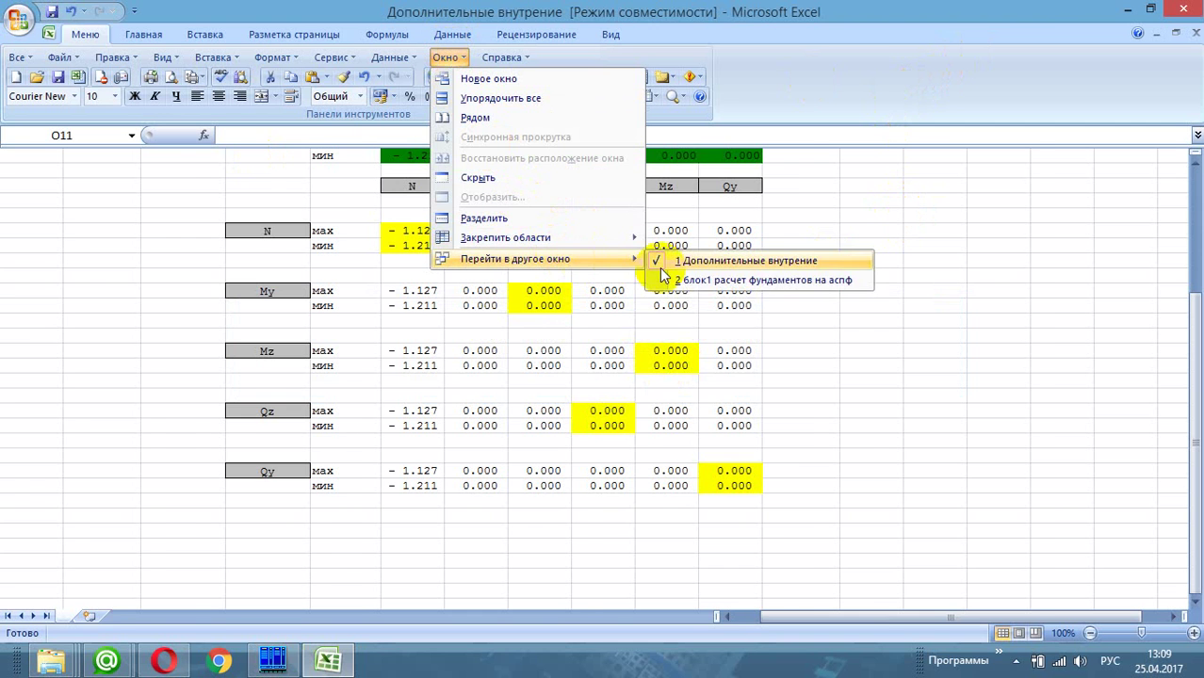
click(766, 282)
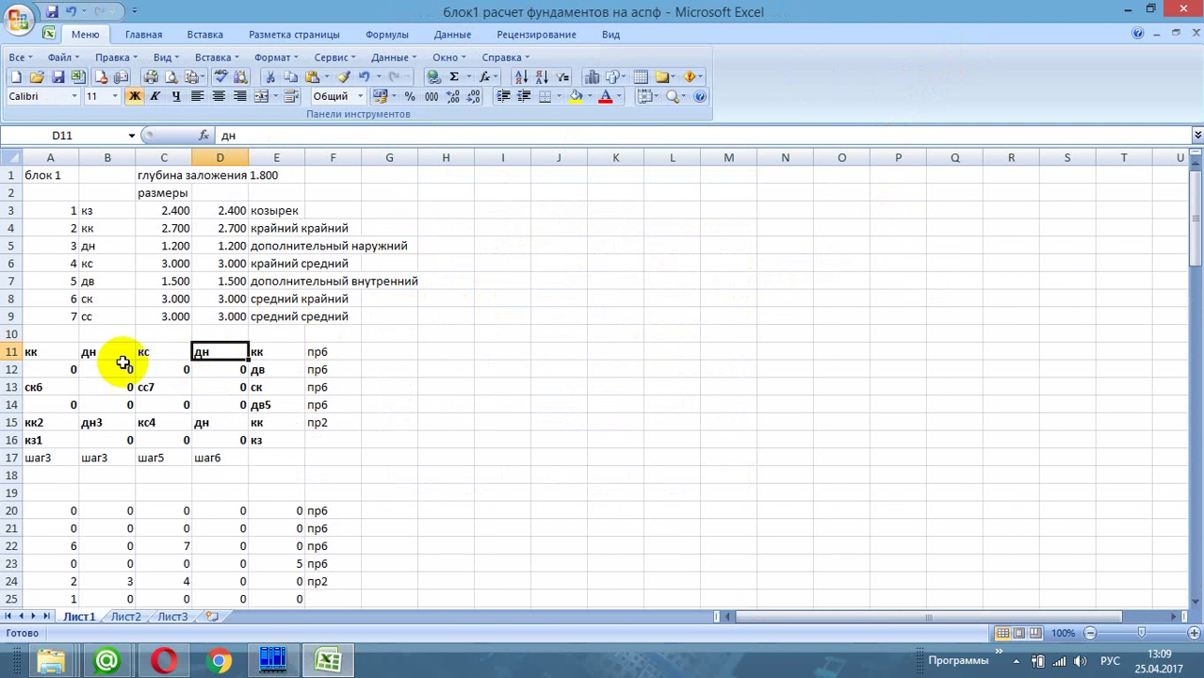
click(40, 352)
click(273, 350)
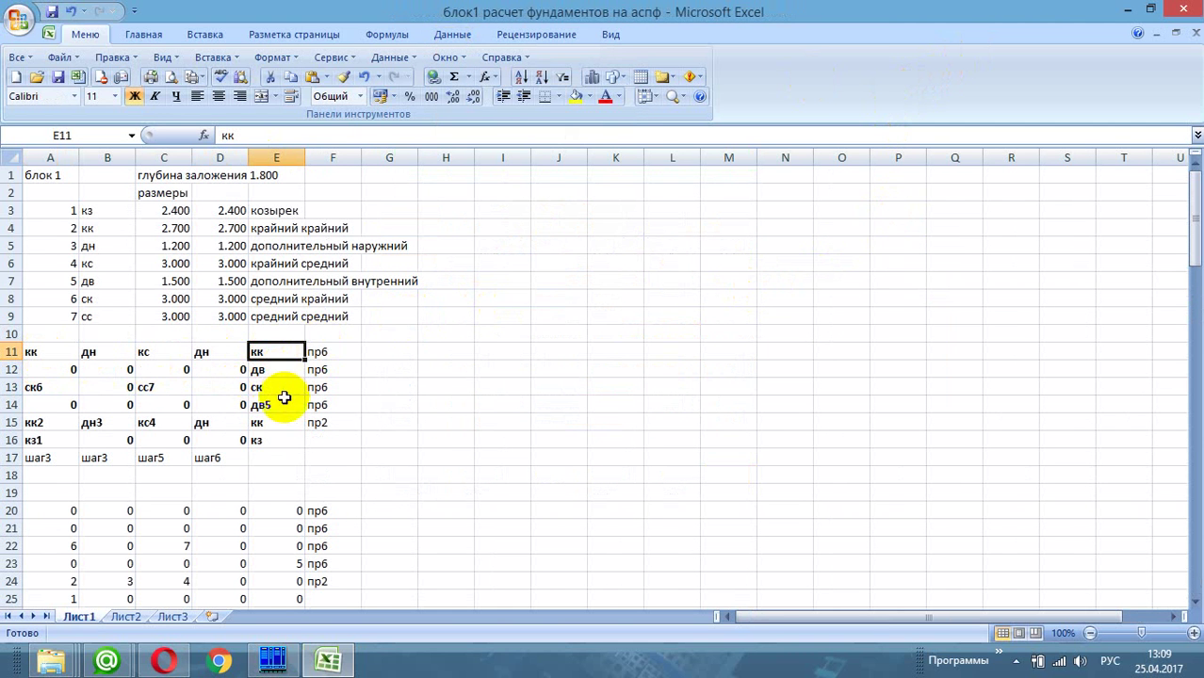
Step: Check the шаг labels in row 17 and the пр labels in column F of the layout grid
click(54, 459)
click(97, 458)
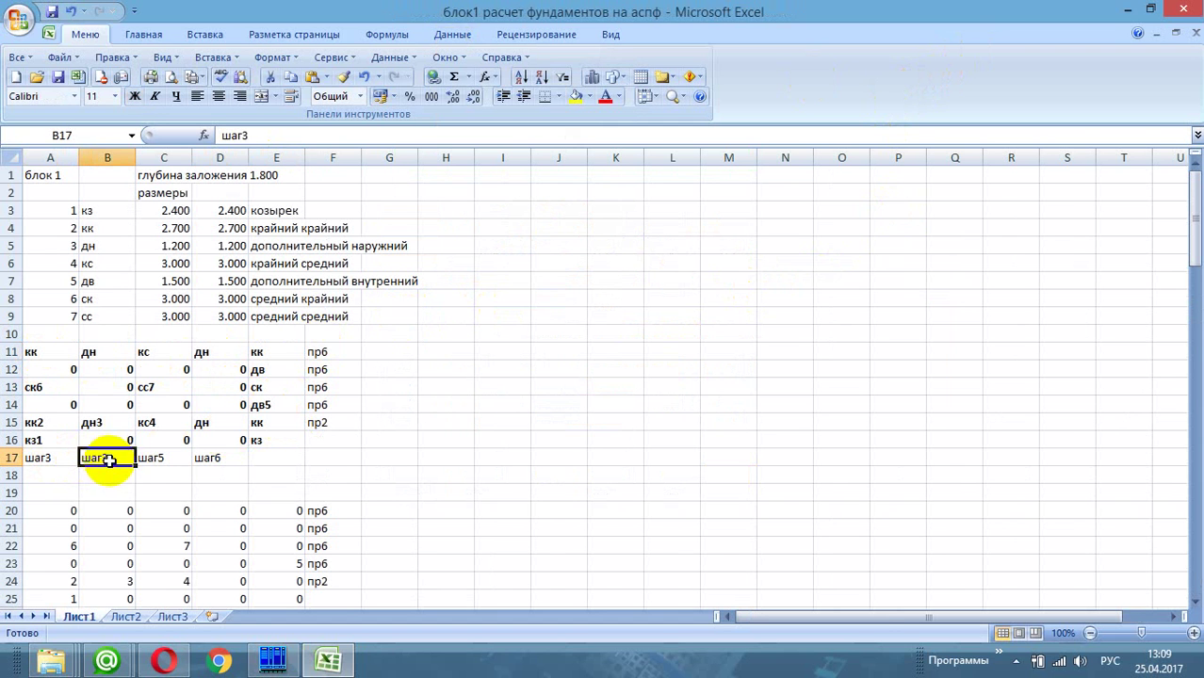
click(177, 462)
click(234, 457)
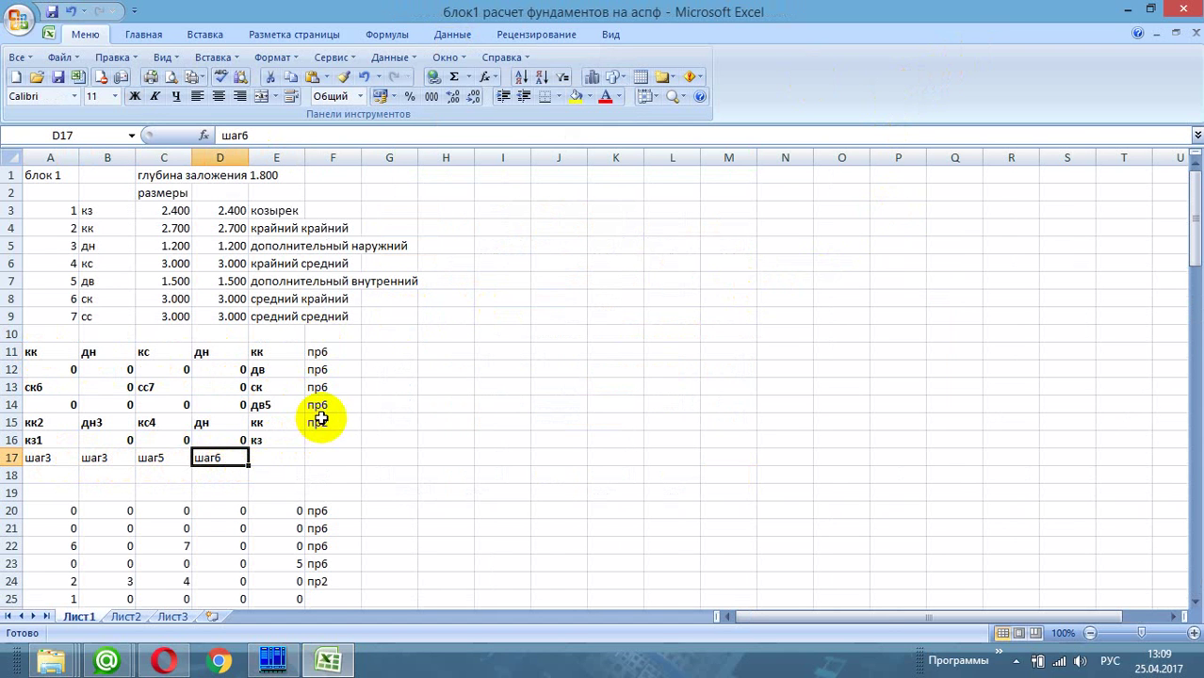
click(321, 421)
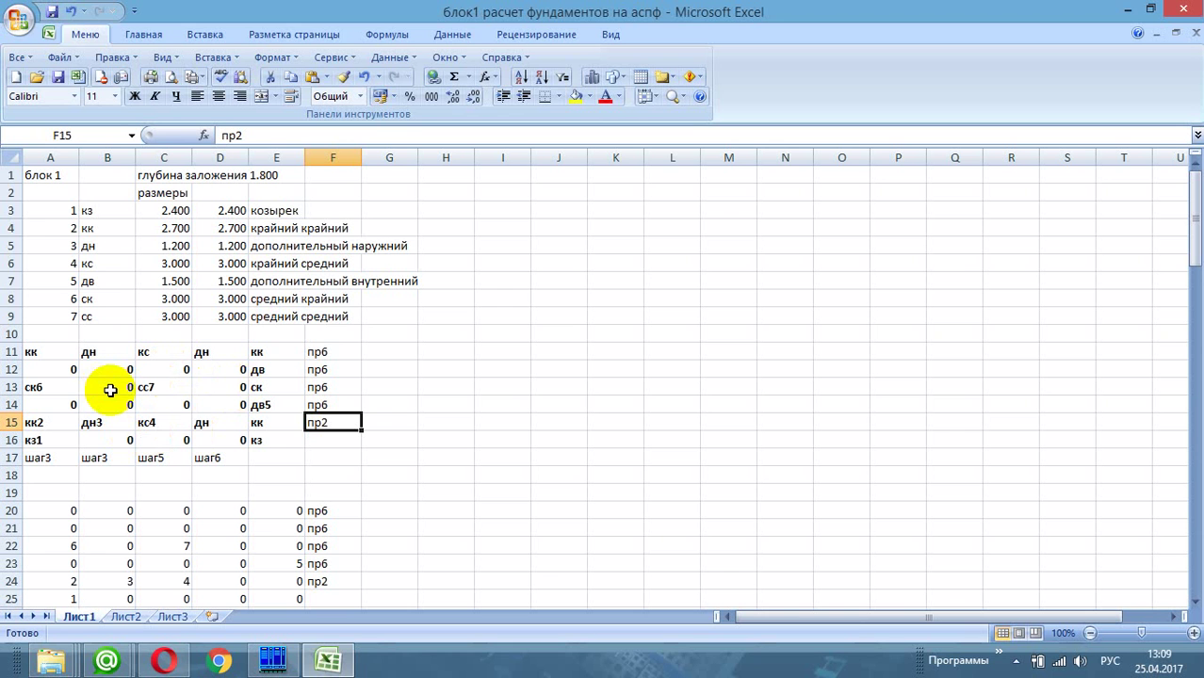
click(42, 460)
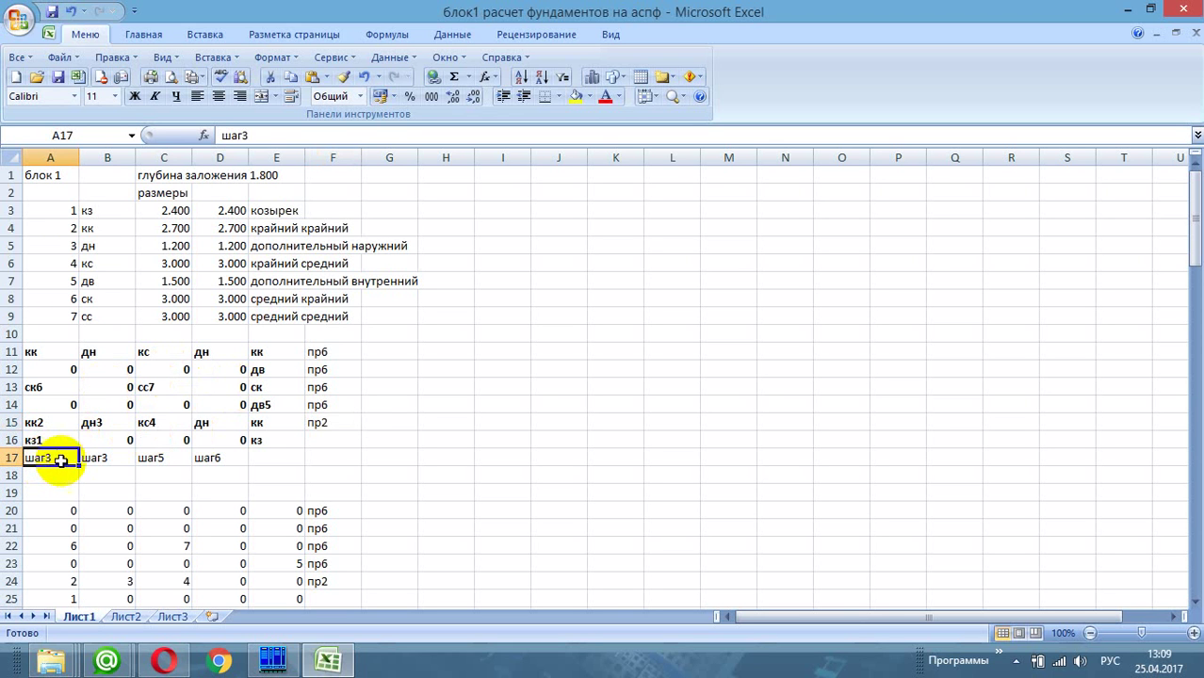
click(333, 424)
drag(336, 369, 339, 359)
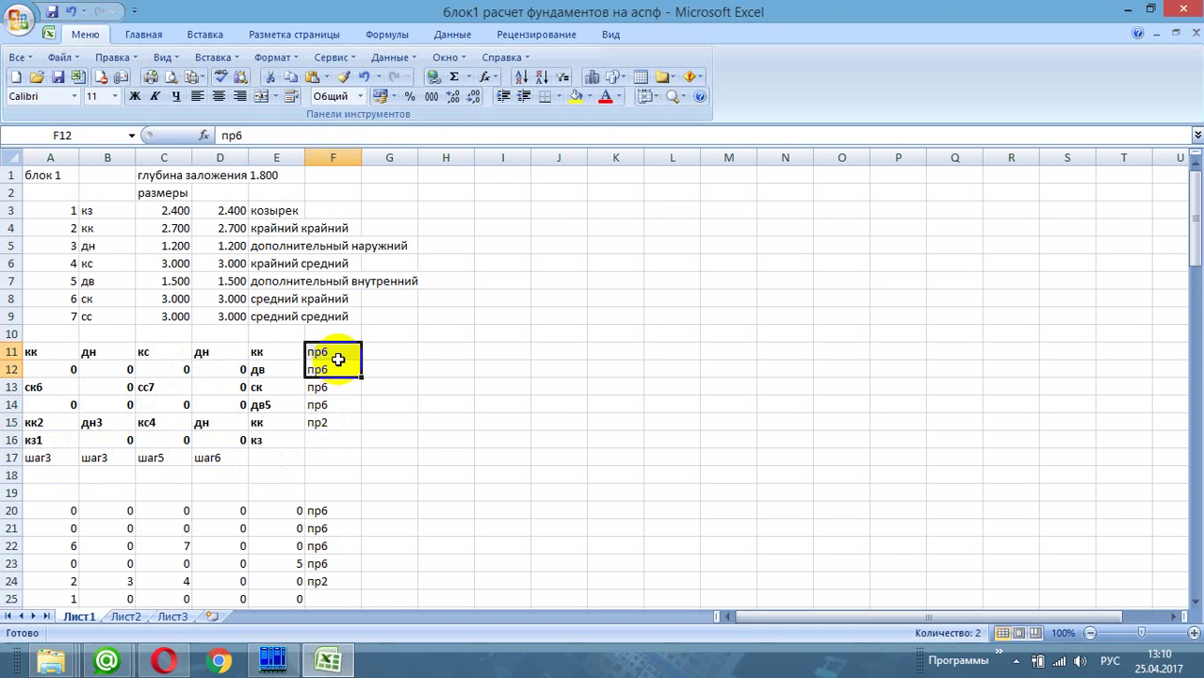
Step: Check the шаг labels in A26:D26 below the numeric foundation grid
scroll(318, 351, down, 1)
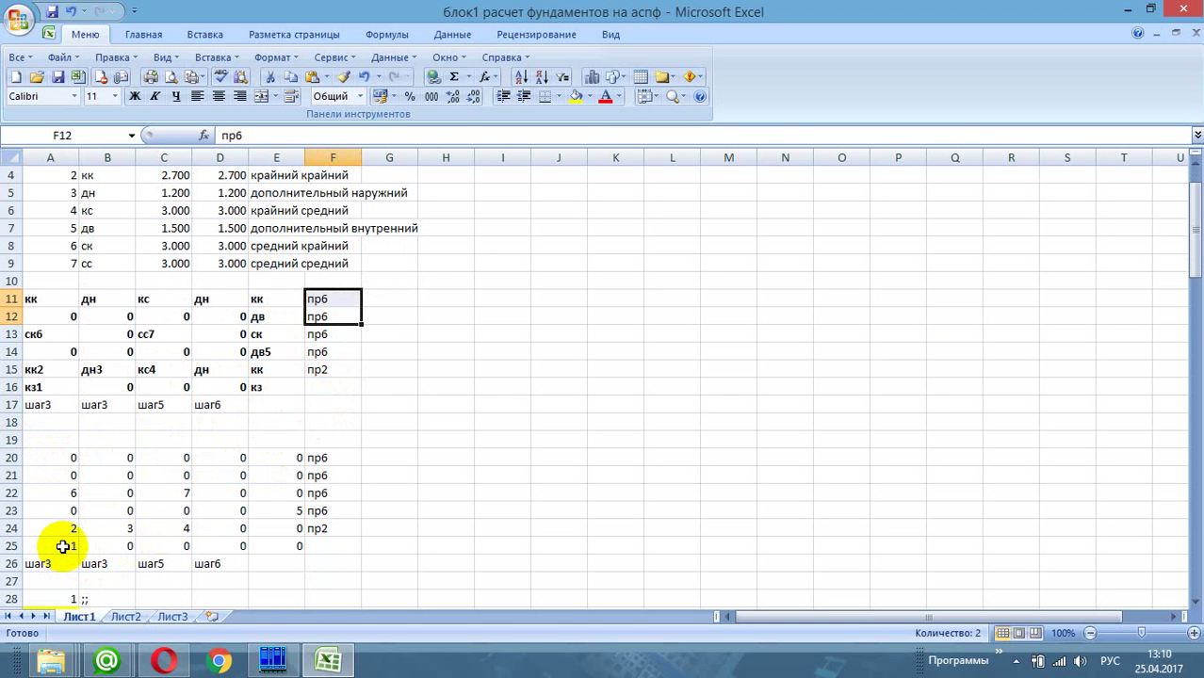
scroll(61, 550, down, 1)
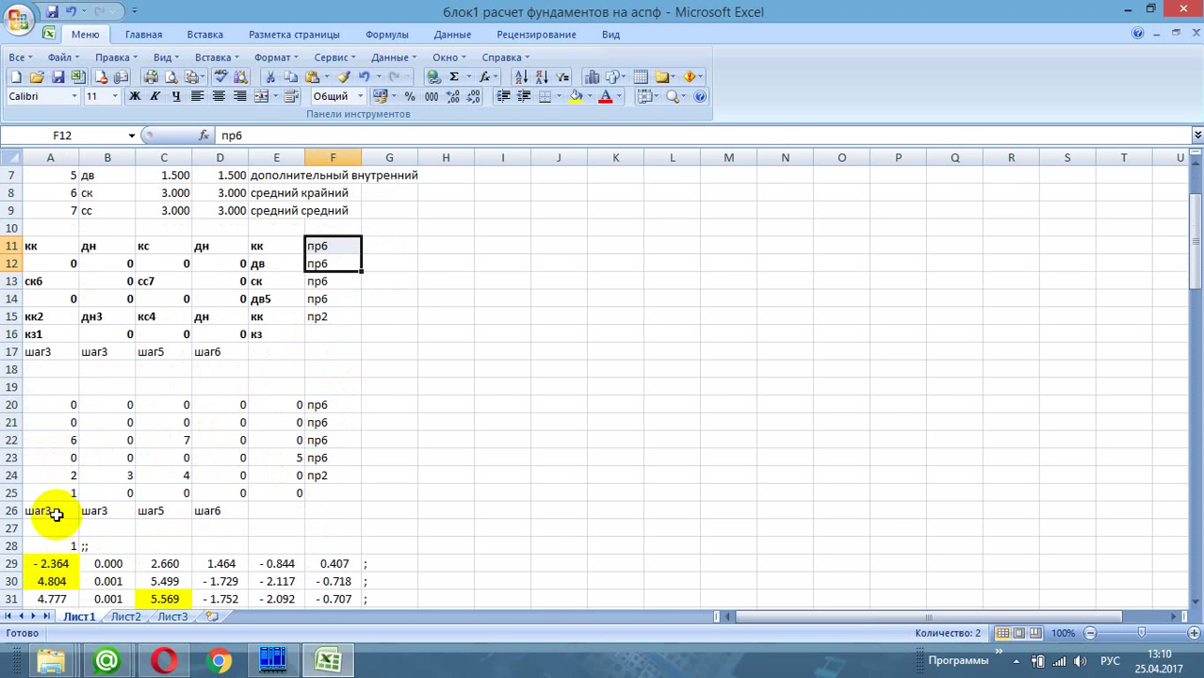
click(53, 510)
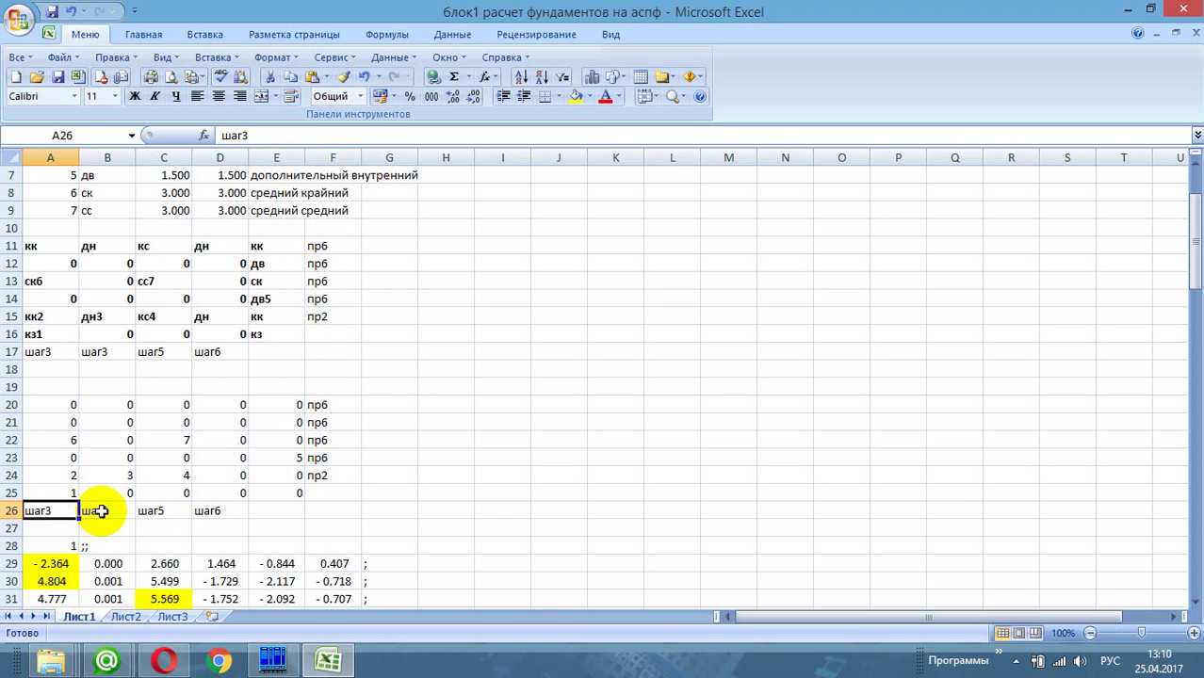
click(98, 511)
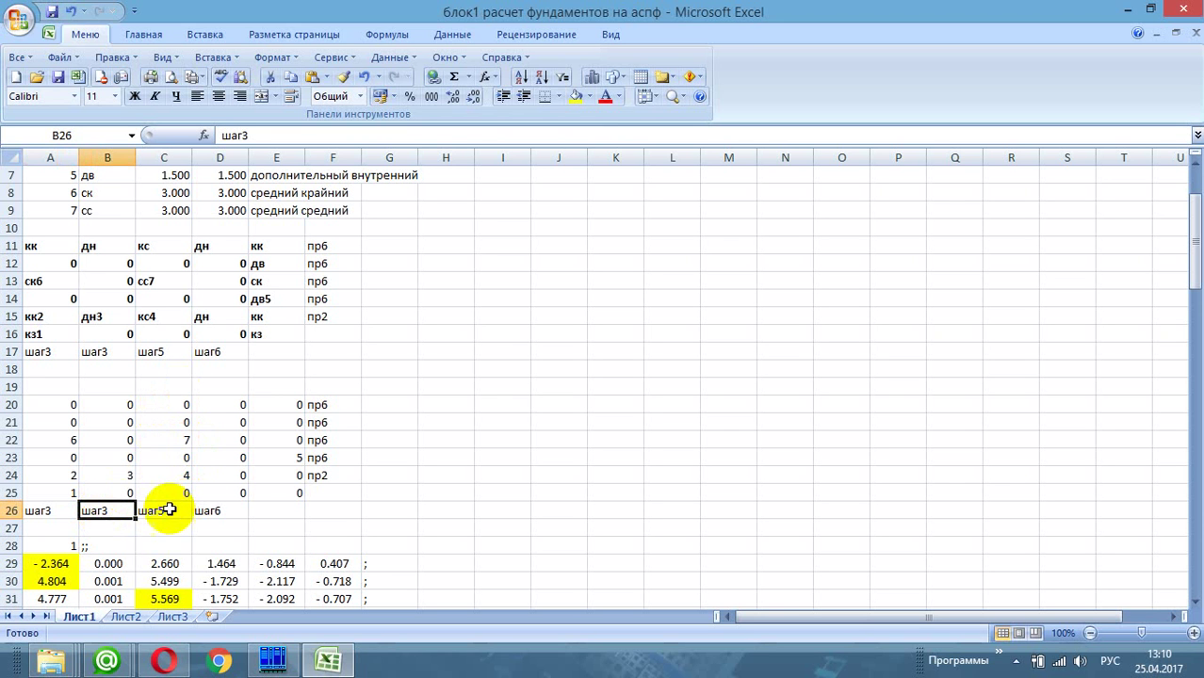
click(223, 509)
drag(248, 519, 148, 517)
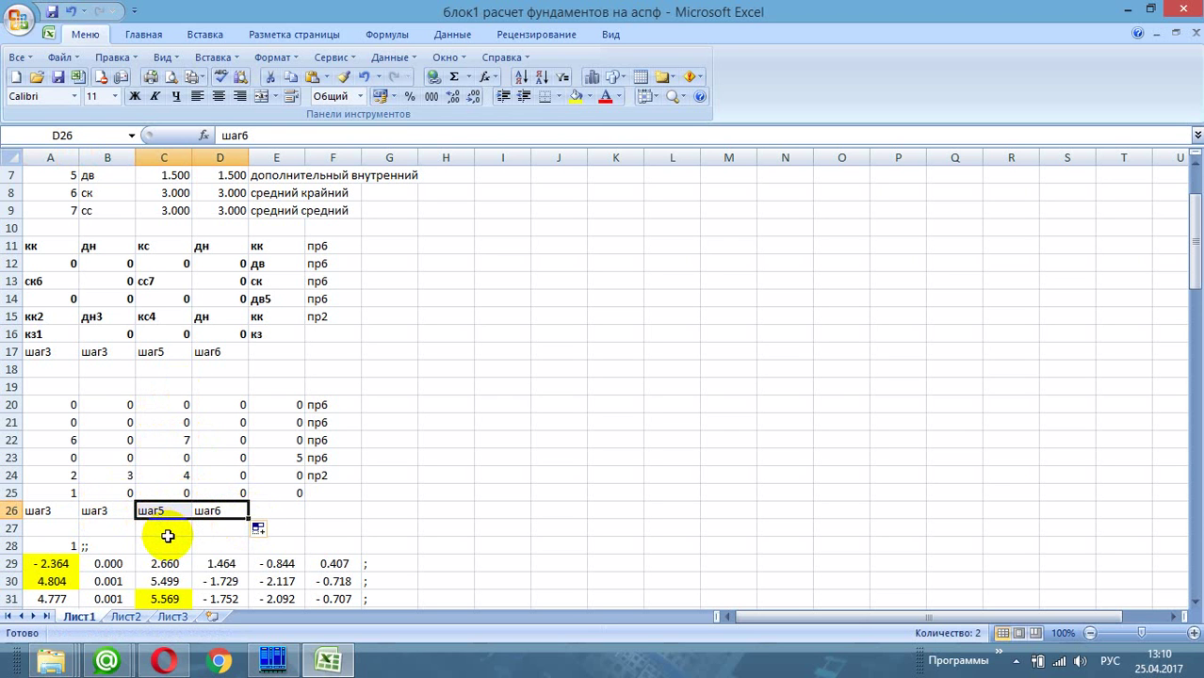
click(41, 509)
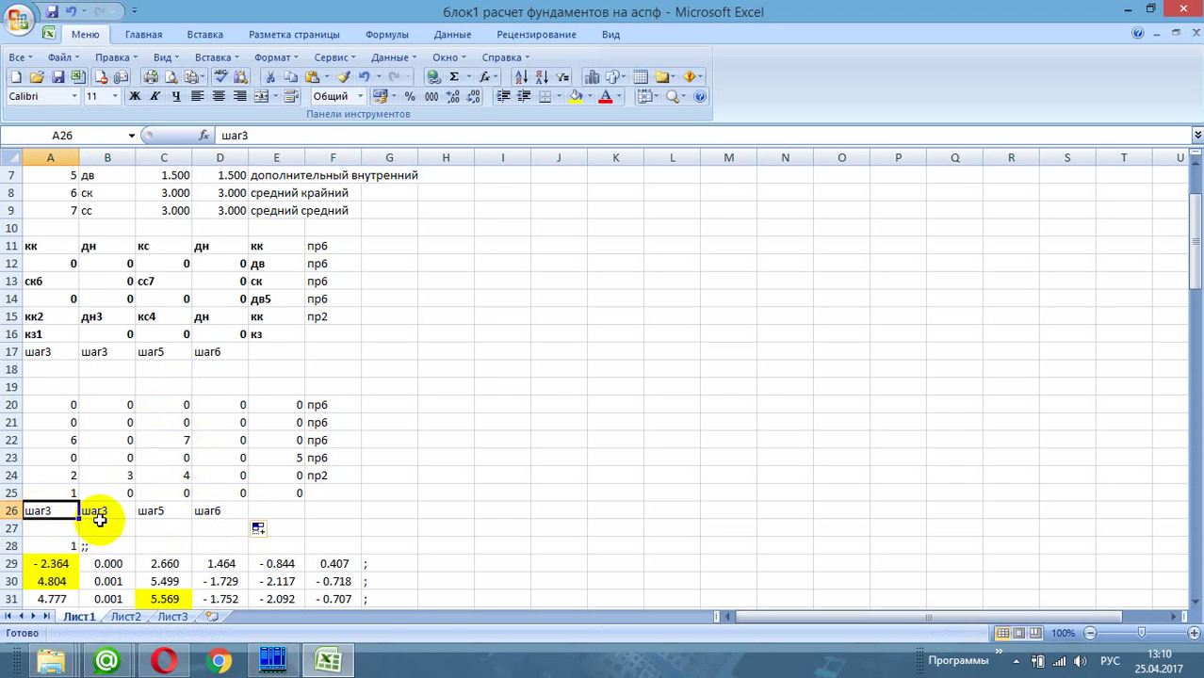
Step: Fill the шаг3 label across A26:D26 and A17:D17 so every grid spacing uses the same step
drag(107, 514, 246, 516)
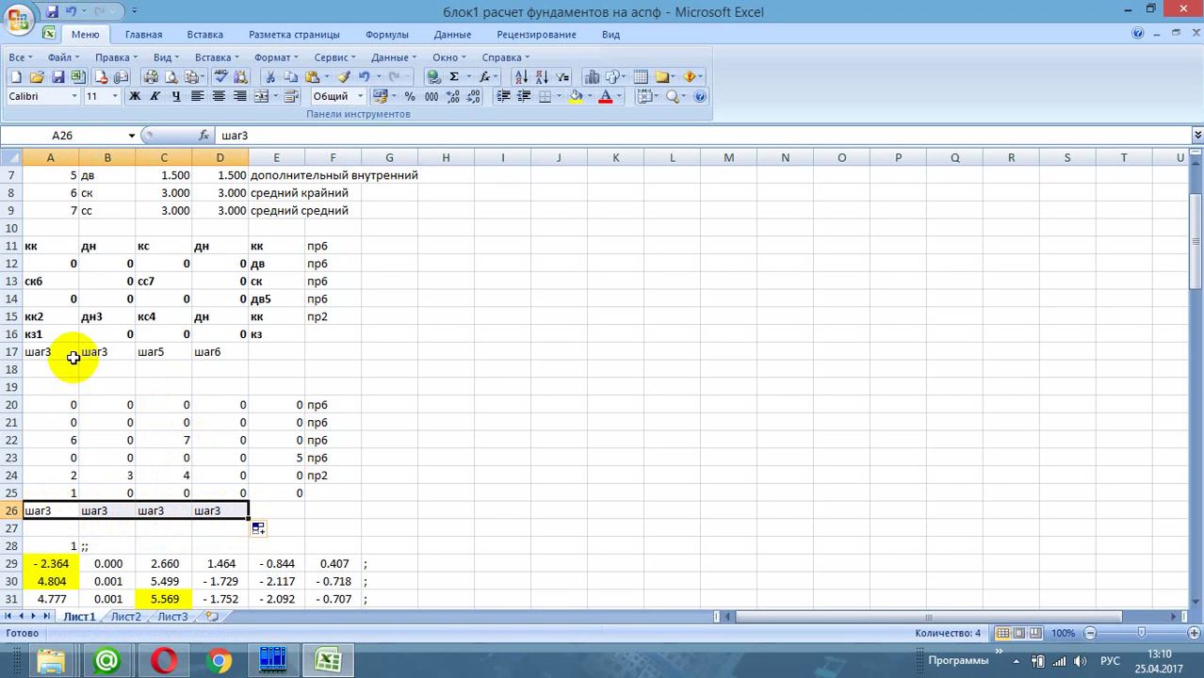
drag(76, 350, 245, 354)
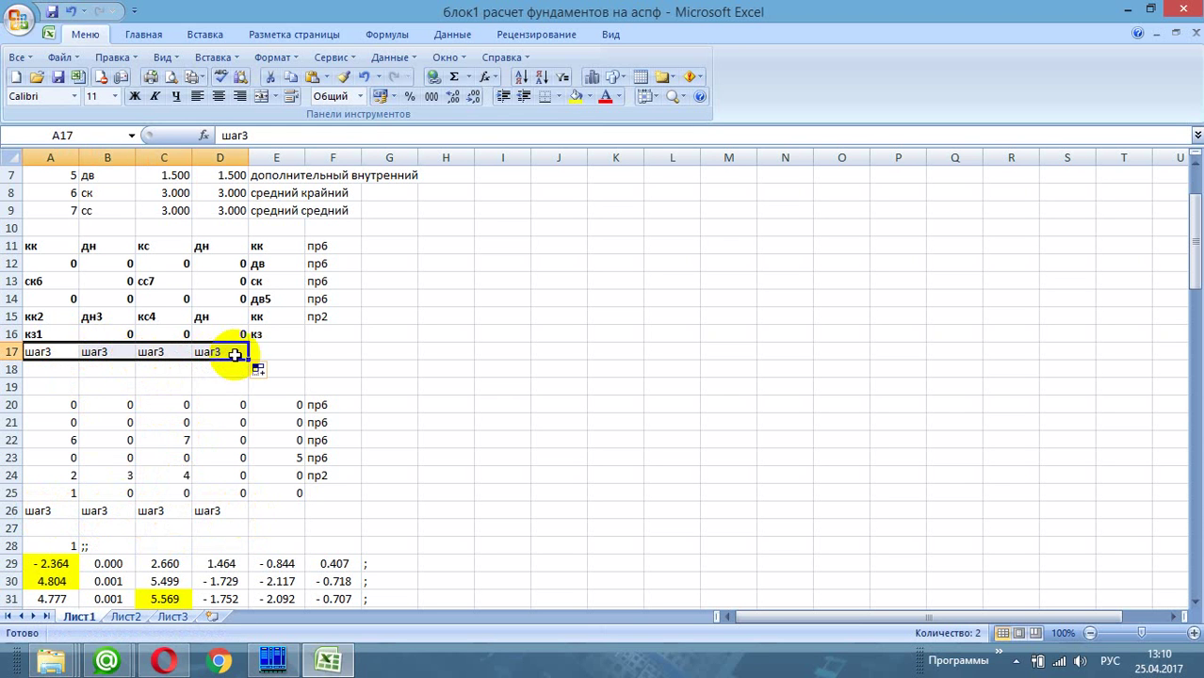
click(62, 352)
click(88, 350)
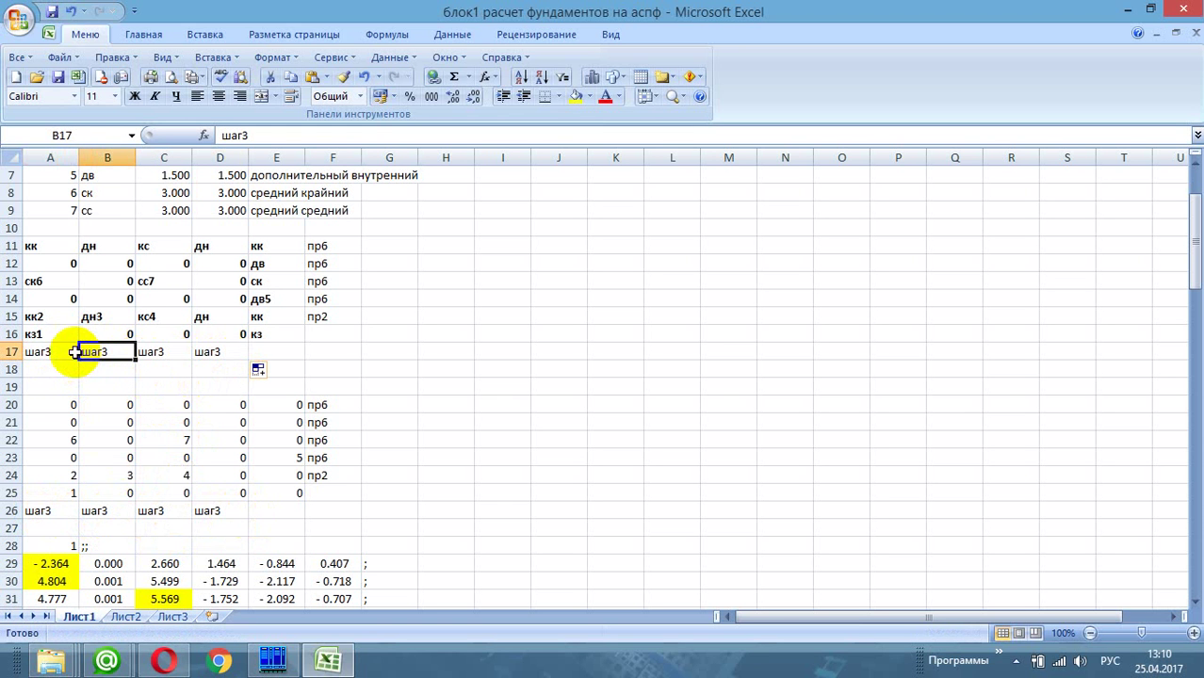
click(72, 350)
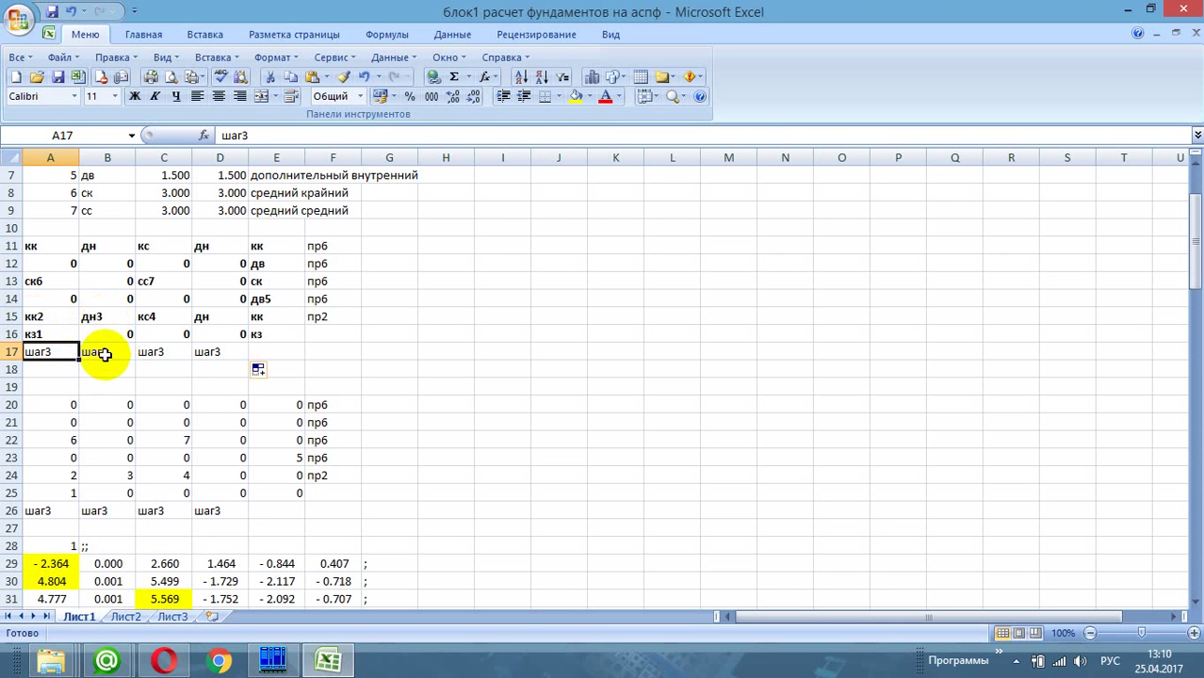
click(157, 321)
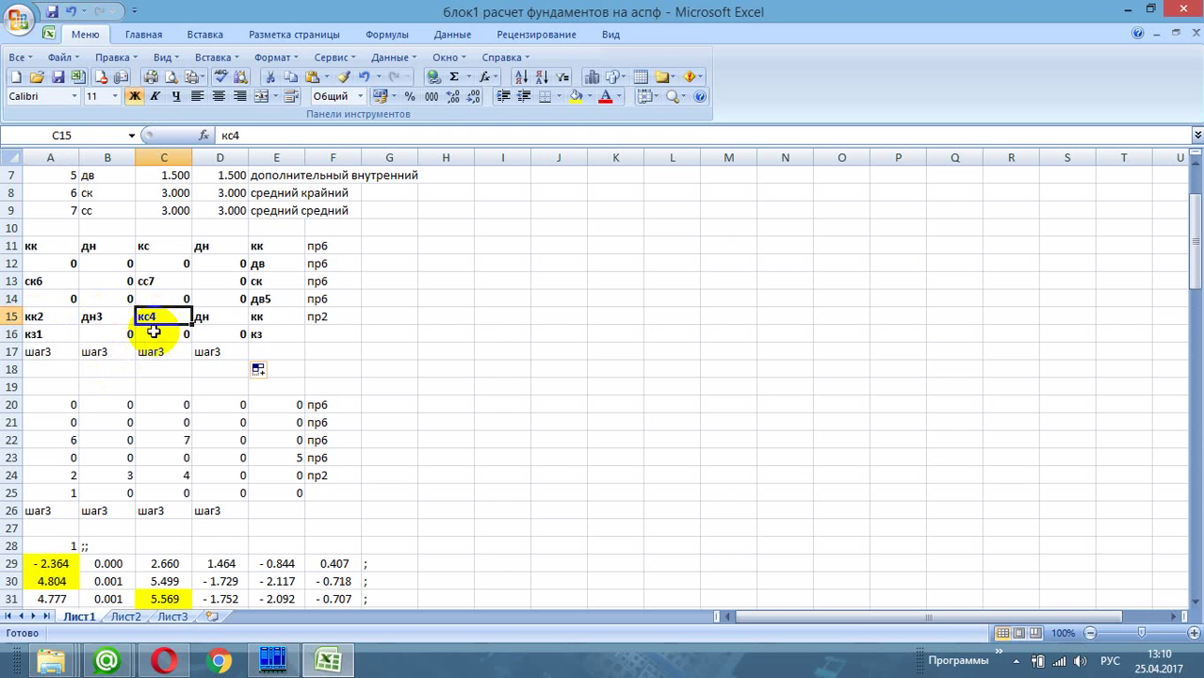
Step: Check the пр labels from F24 up to F20 and the foundation labels in E15 and E14
click(341, 477)
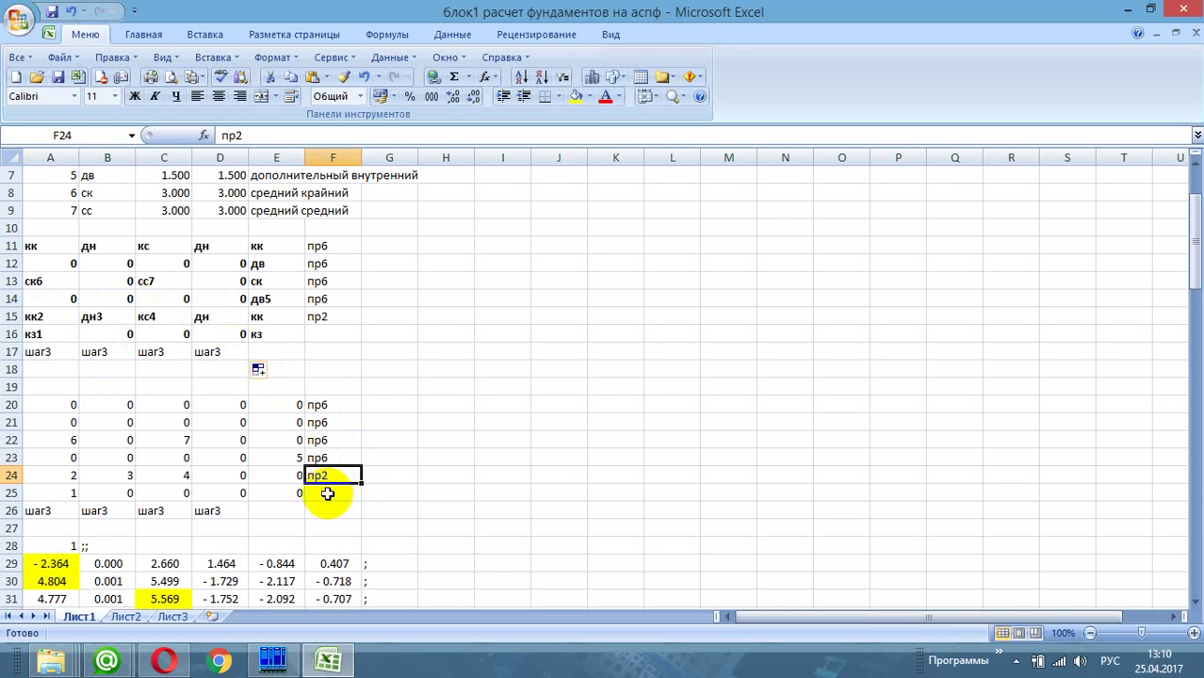
click(323, 457)
click(321, 440)
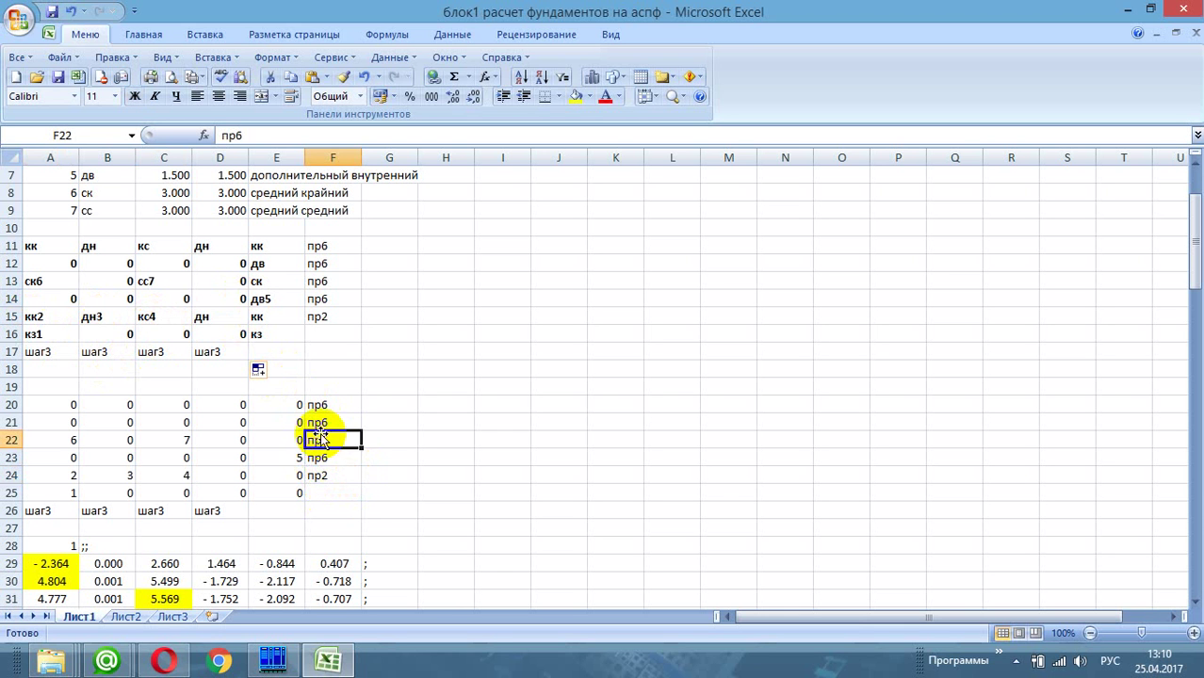
click(320, 423)
click(318, 406)
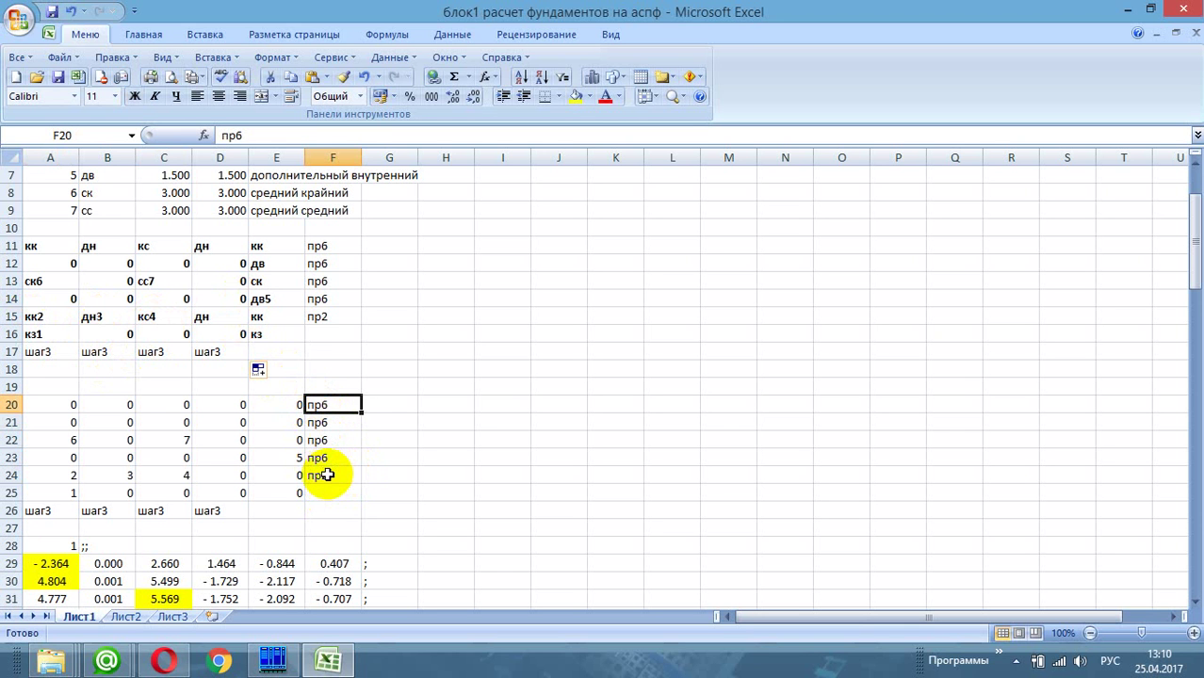
click(279, 315)
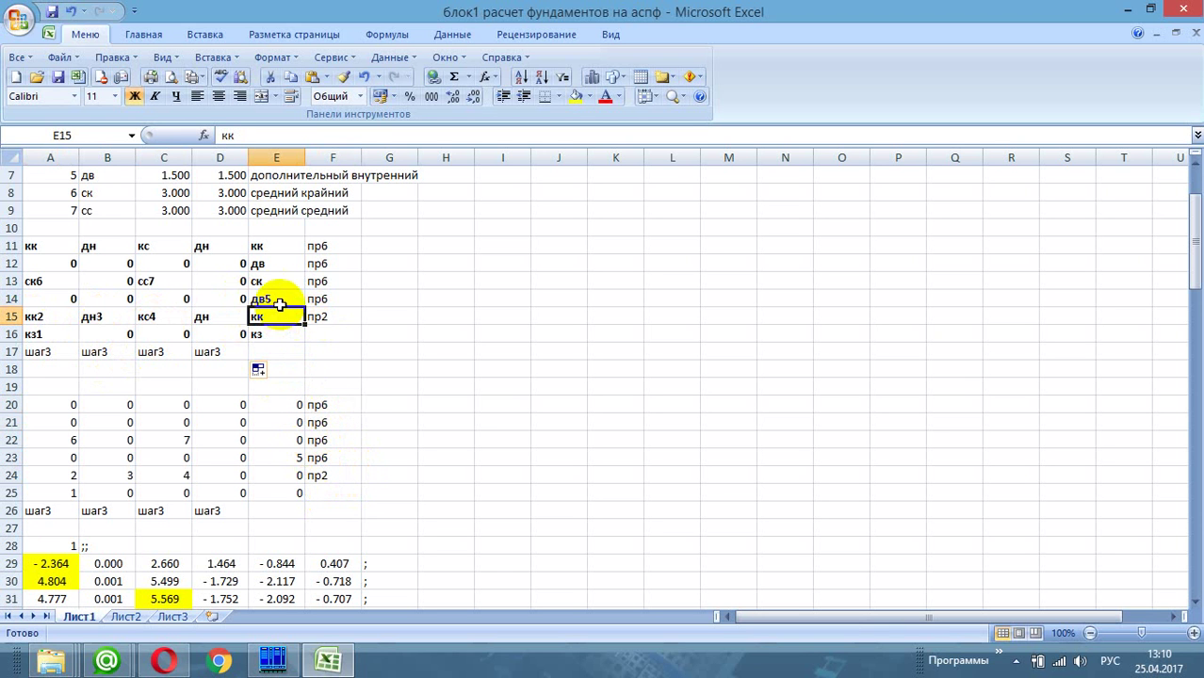
click(279, 298)
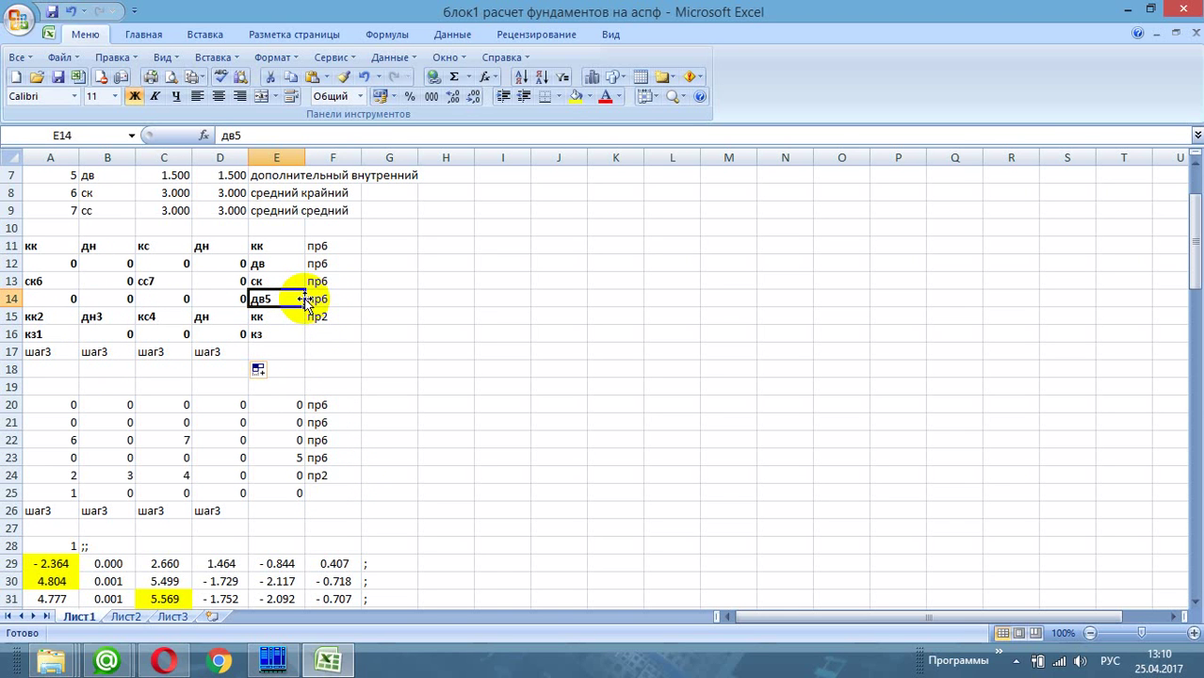
Step: Compare the кз foundation labels in A16 and E16 with the numeric codes in A25 and E25
click(56, 493)
click(58, 334)
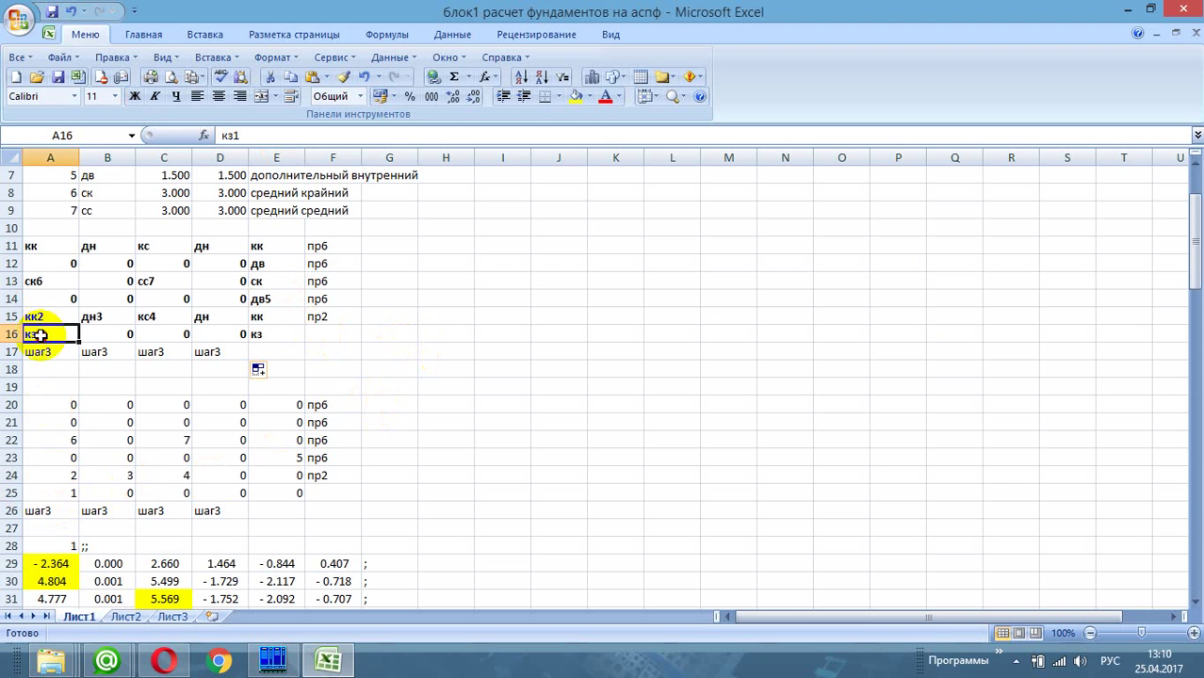
click(66, 494)
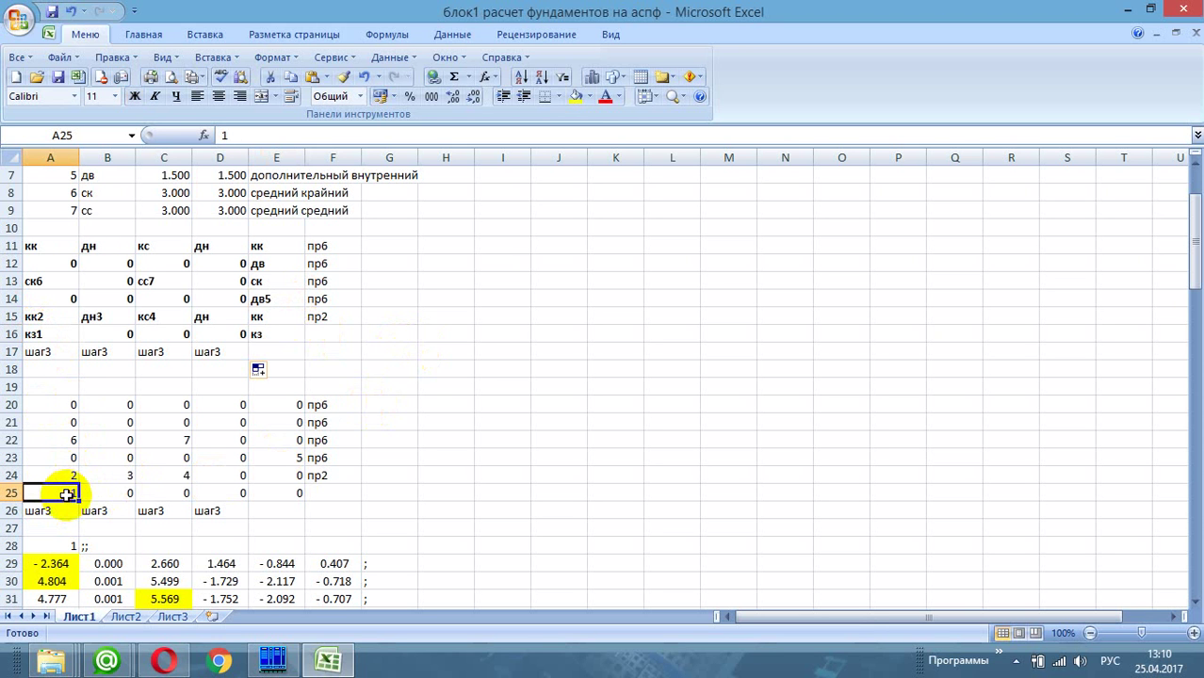
click(279, 335)
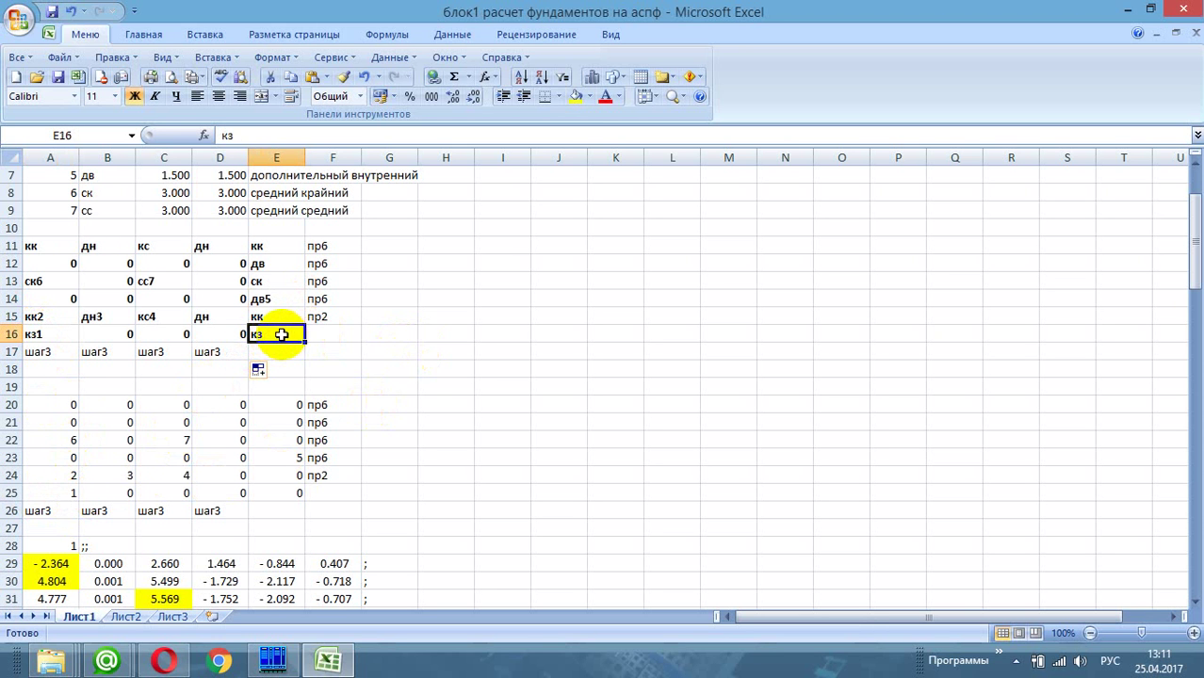
click(279, 492)
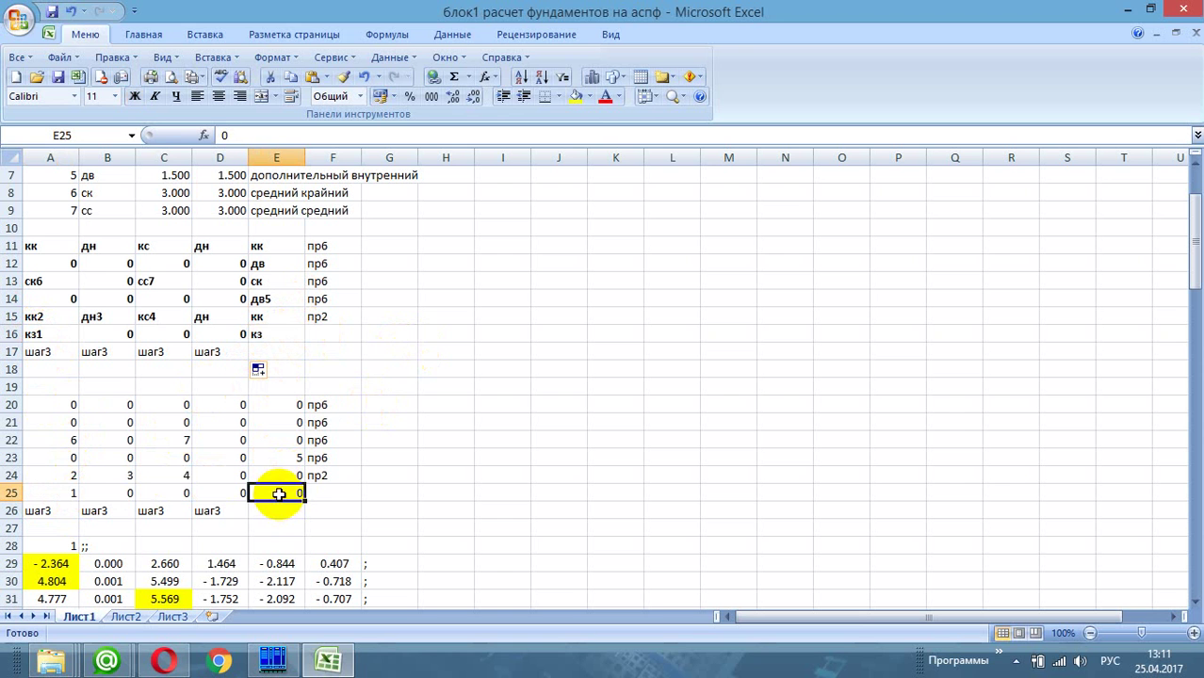
Step: Compare the foundation labels in row 15 with the numeric codes across A24:E24
click(62, 474)
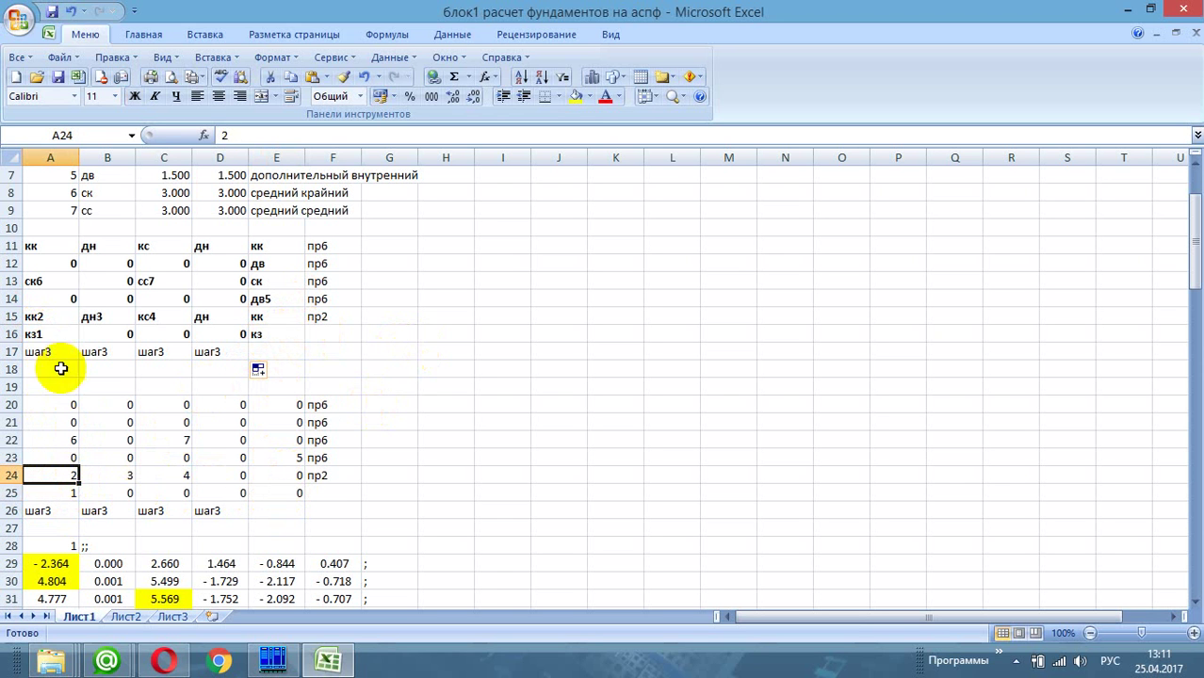
click(56, 318)
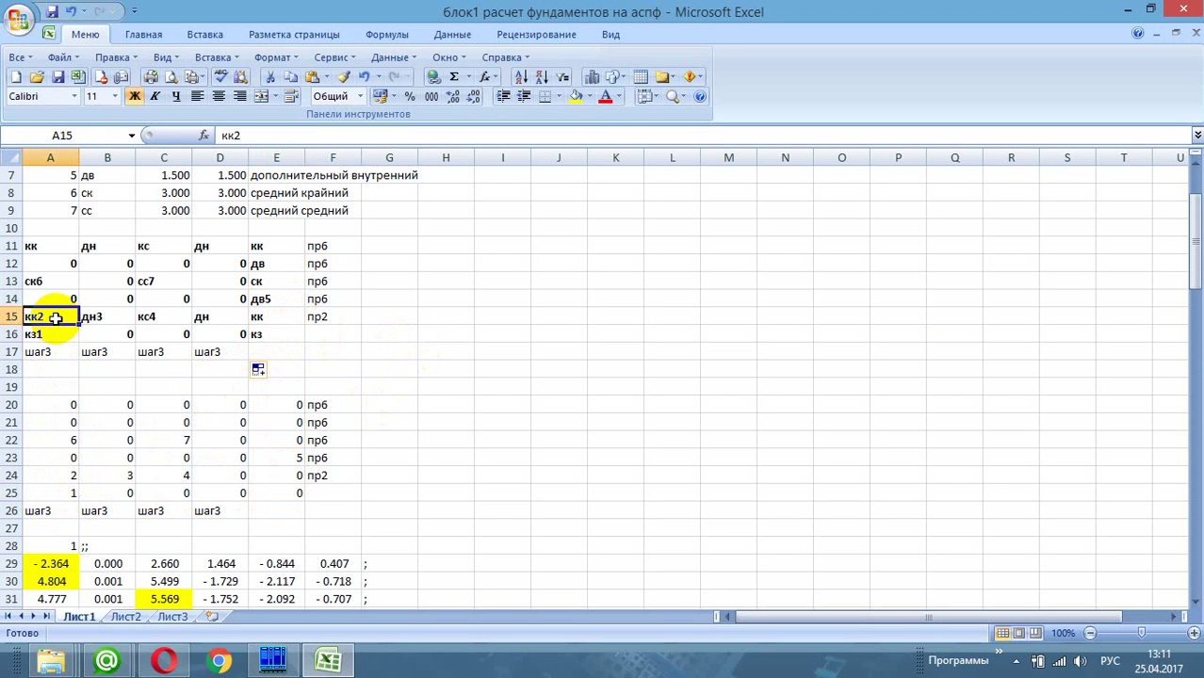
click(113, 317)
click(116, 475)
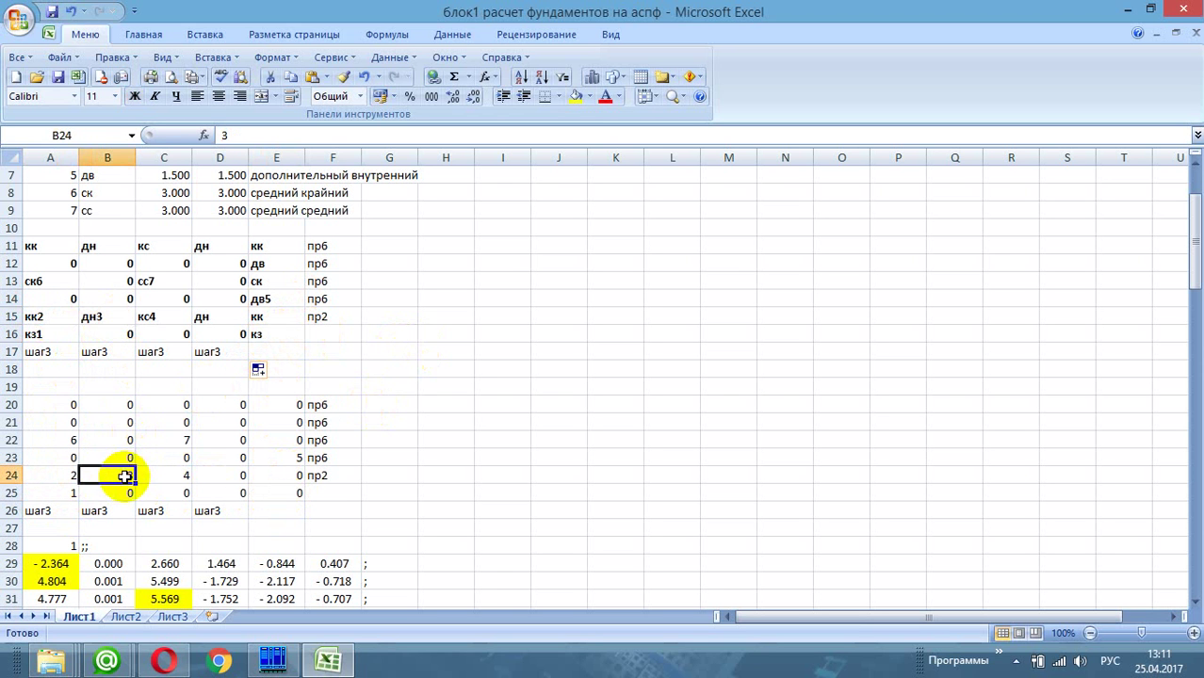
click(113, 318)
click(116, 475)
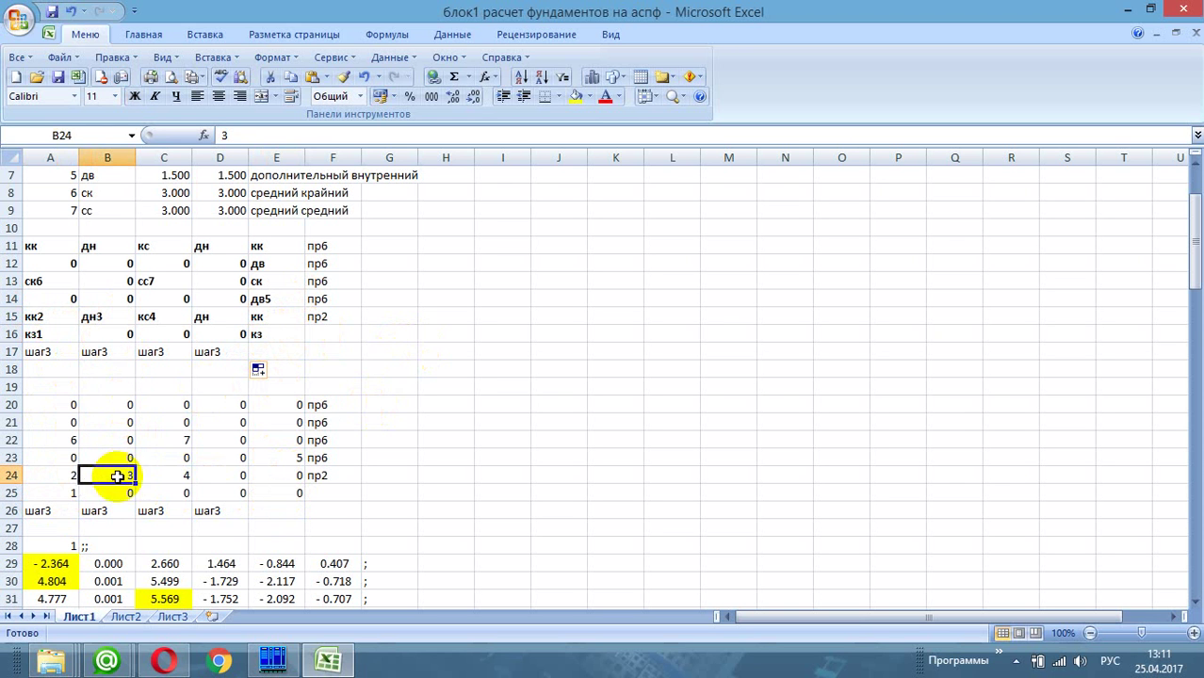
click(179, 476)
click(164, 318)
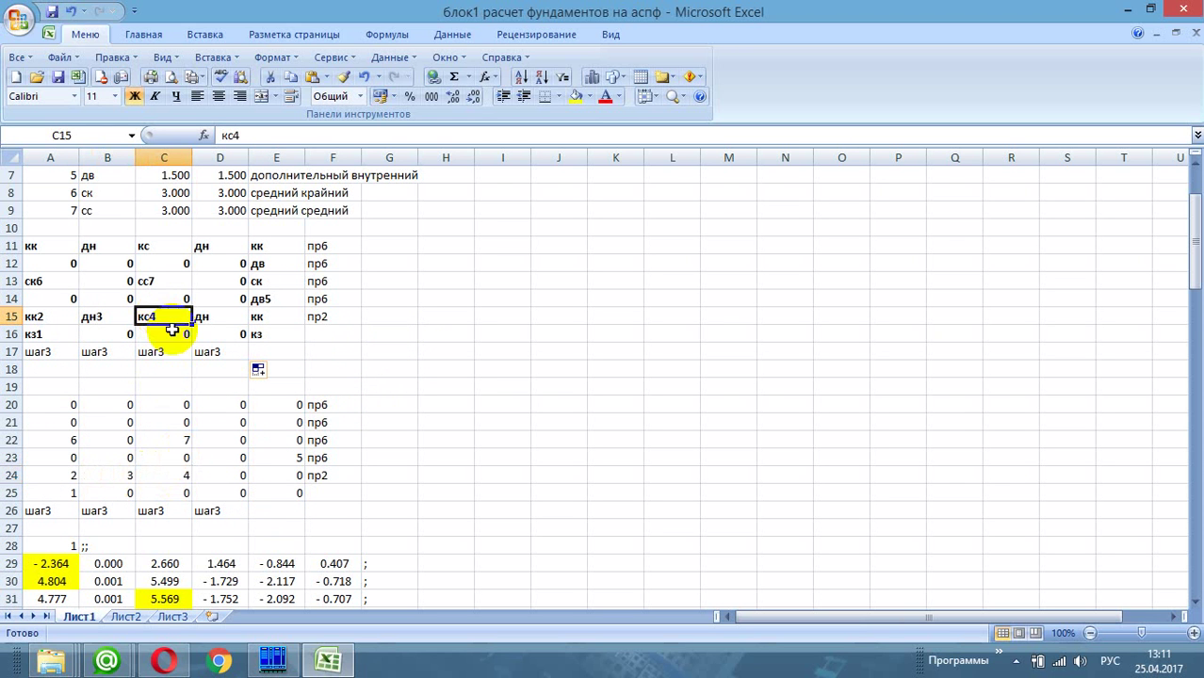
click(242, 476)
click(277, 476)
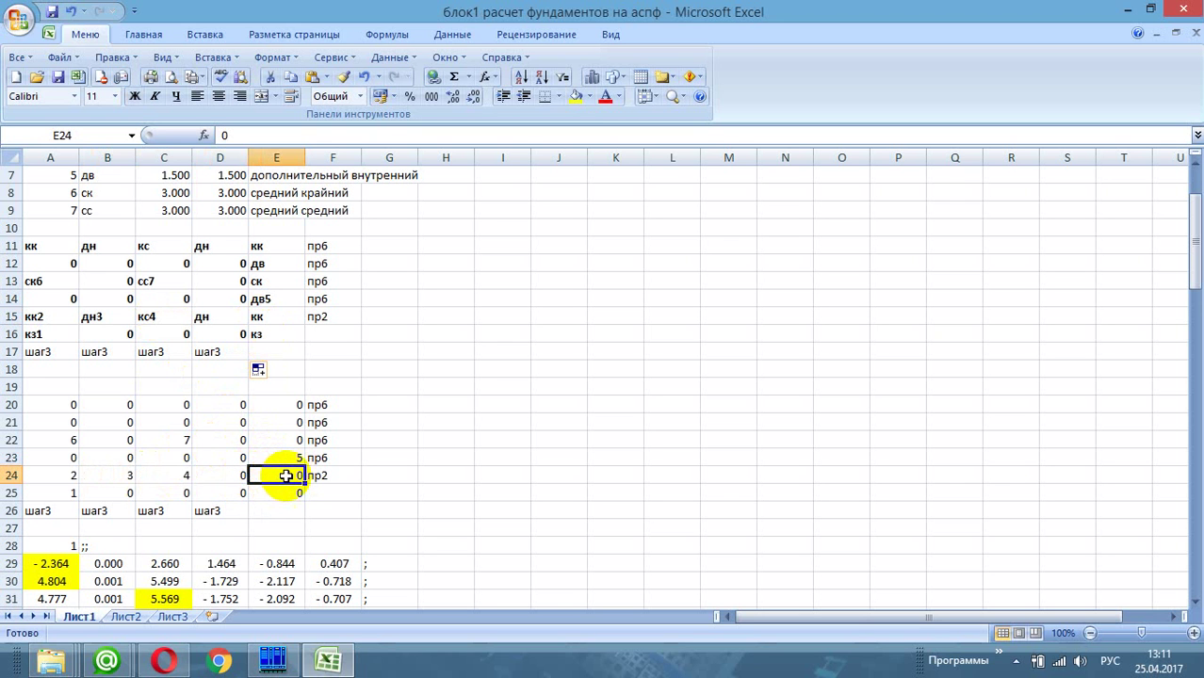
Step: Compare the numeric codes in A23 and E23 with the additional inner foundation label in E14
click(59, 457)
click(274, 457)
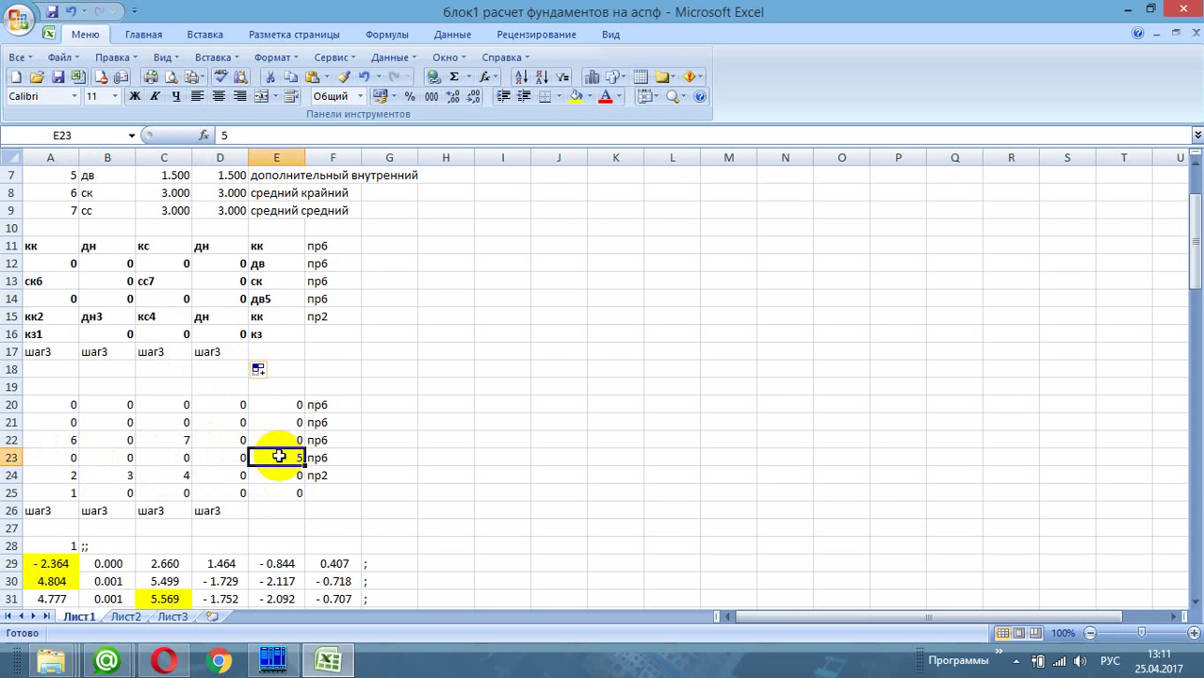
click(273, 298)
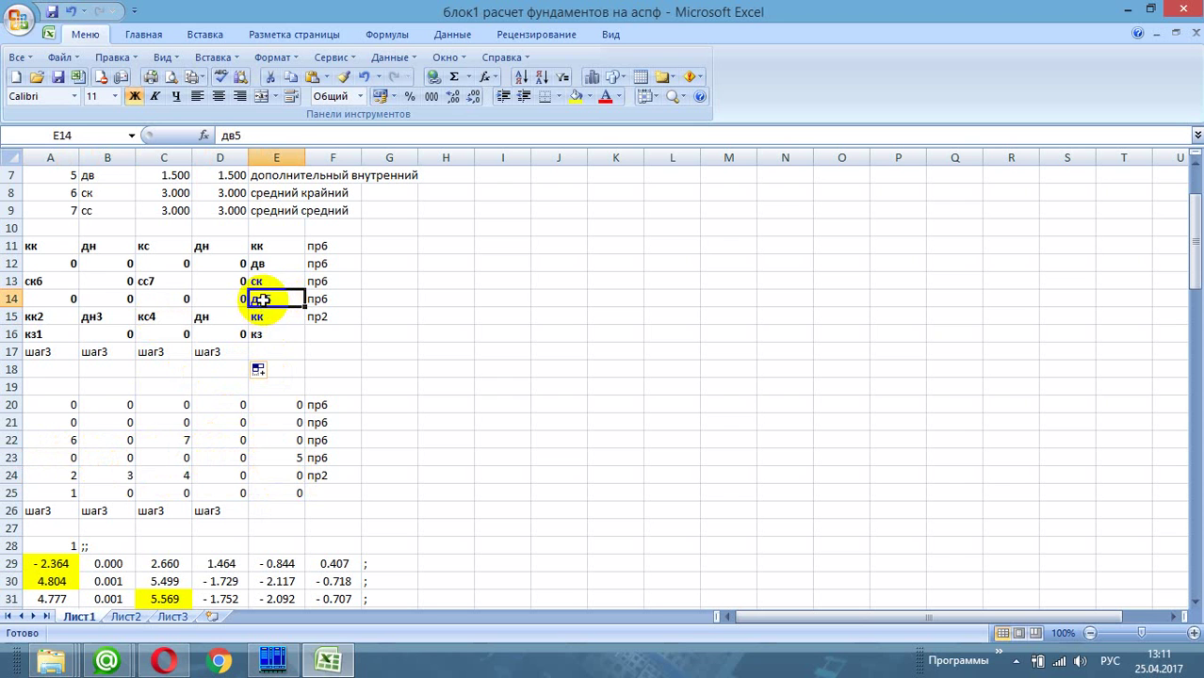
click(297, 457)
text(5)
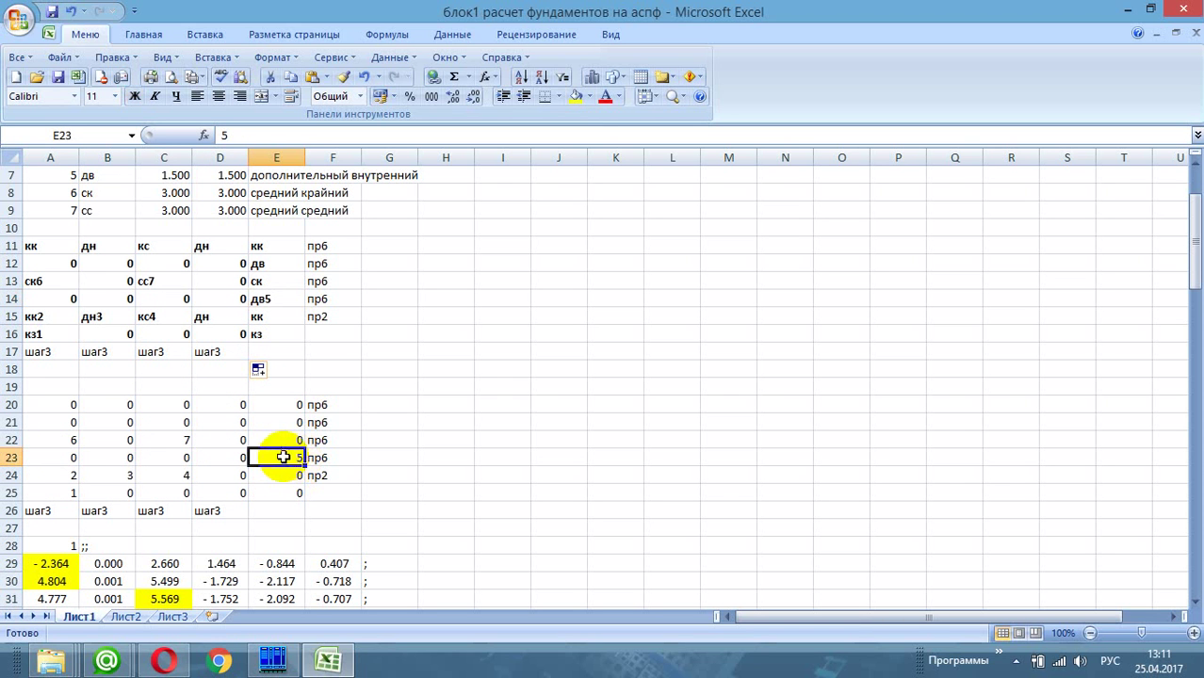
Step: Check the numeric codes across row 22, comparing C22 with the middle foundation label in C13
click(72, 439)
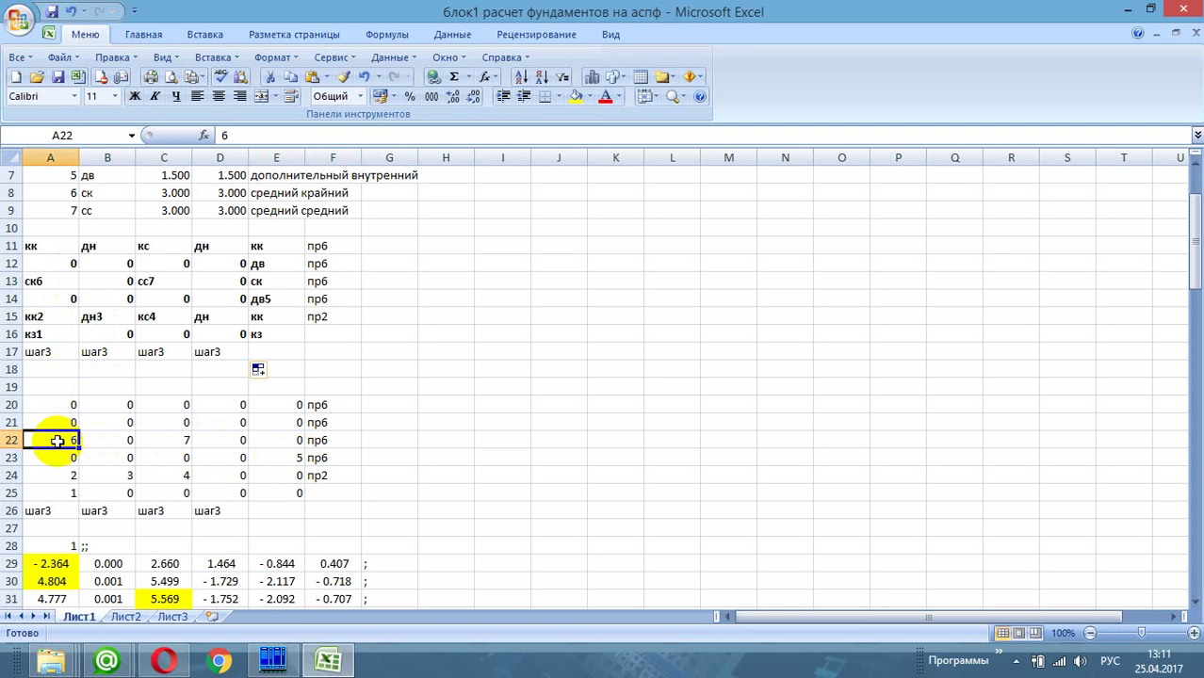
click(185, 440)
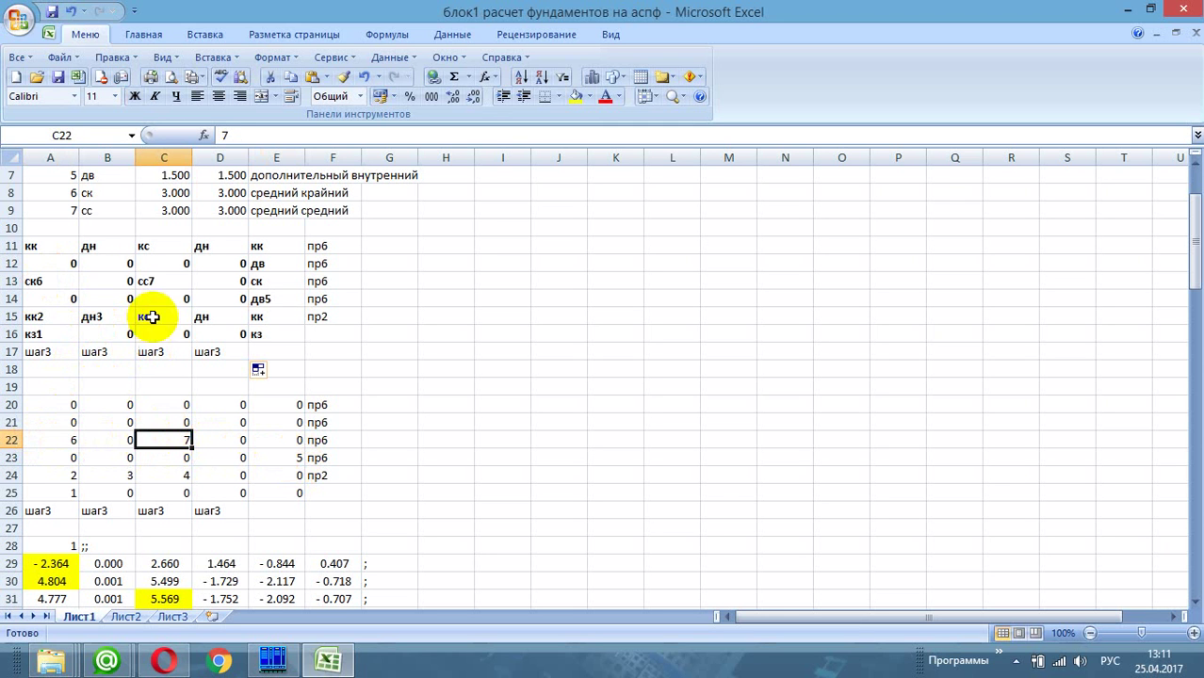
click(160, 281)
click(179, 436)
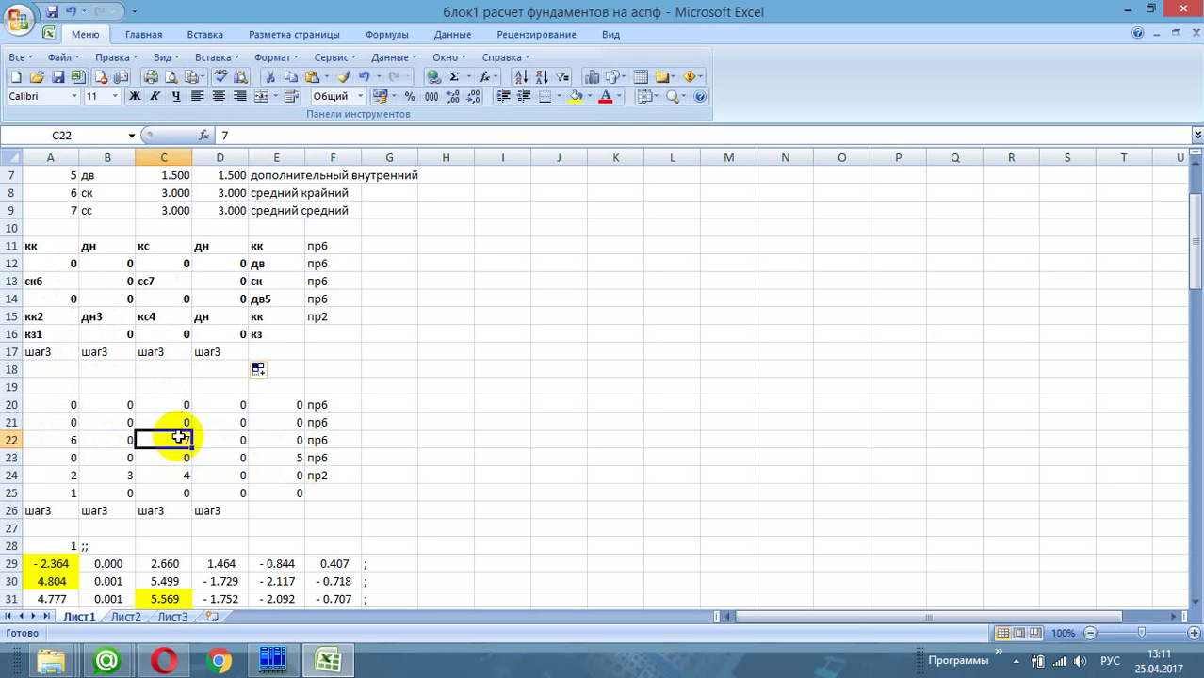
click(242, 440)
click(282, 442)
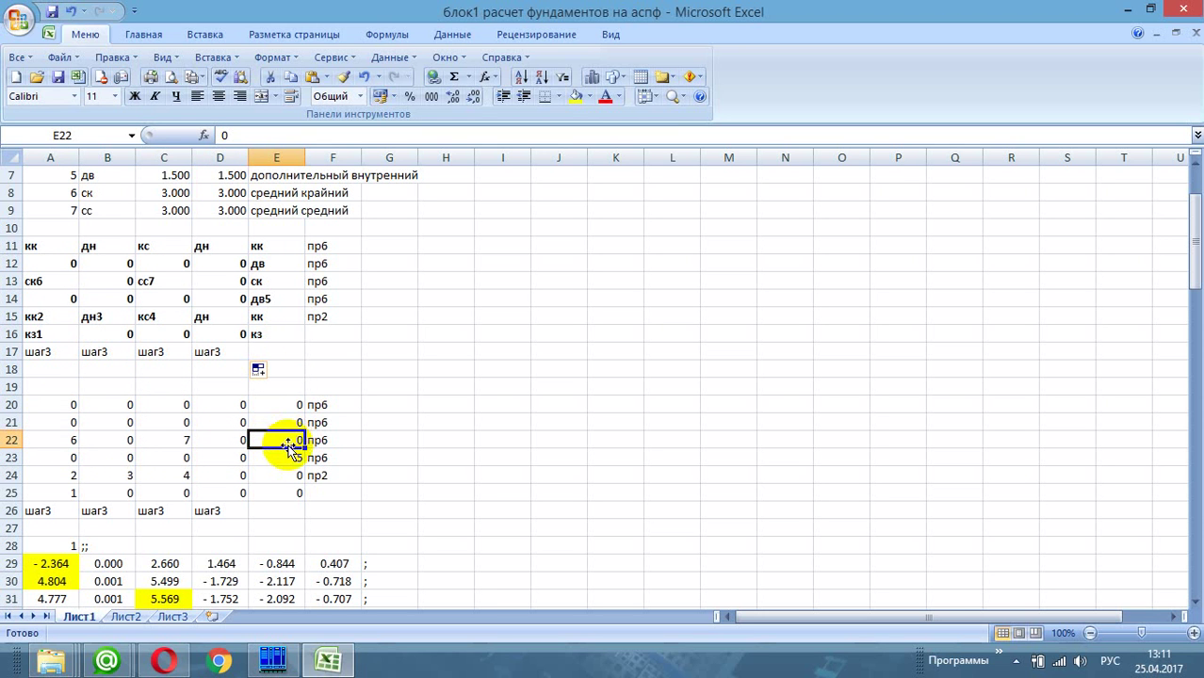
Step: Check the numeric codes in rows 21 and 20 against the foundation labels in E12 and A15
click(58, 423)
click(285, 420)
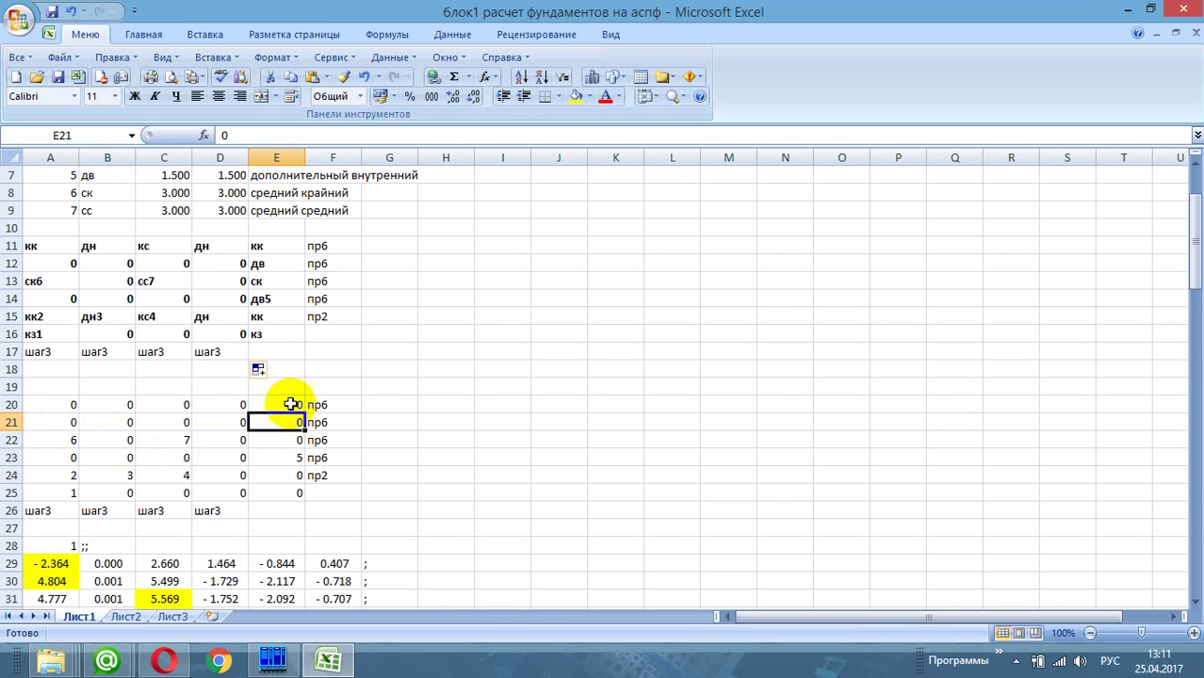
click(271, 262)
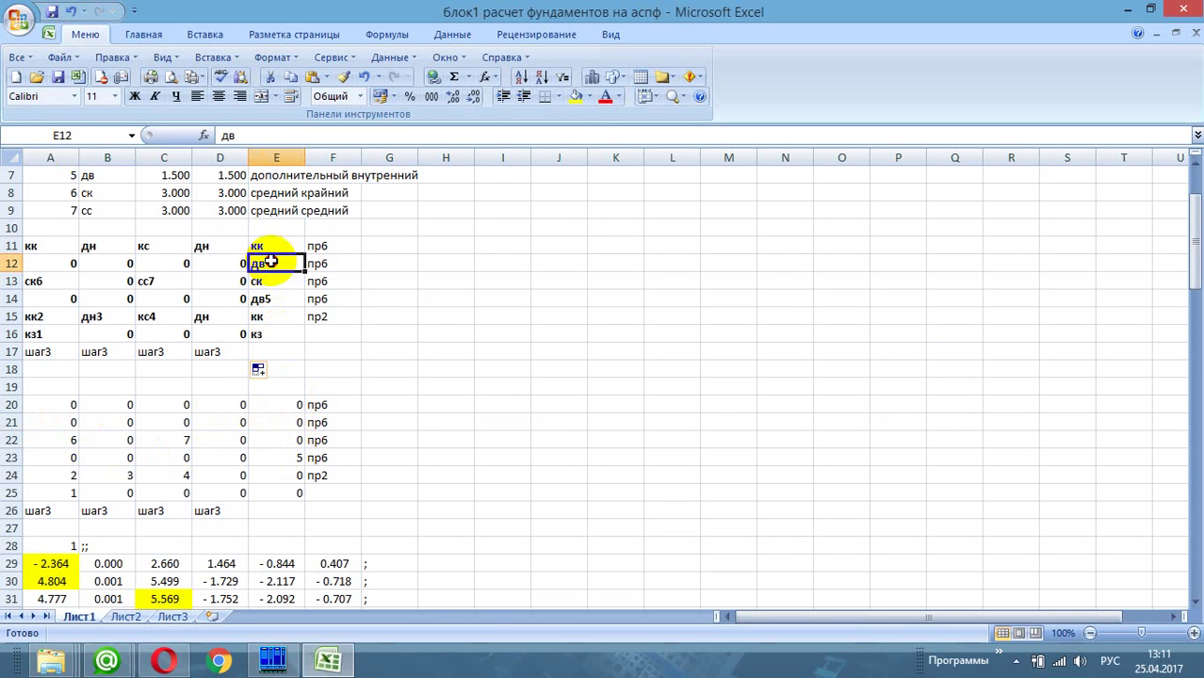
click(294, 422)
click(56, 406)
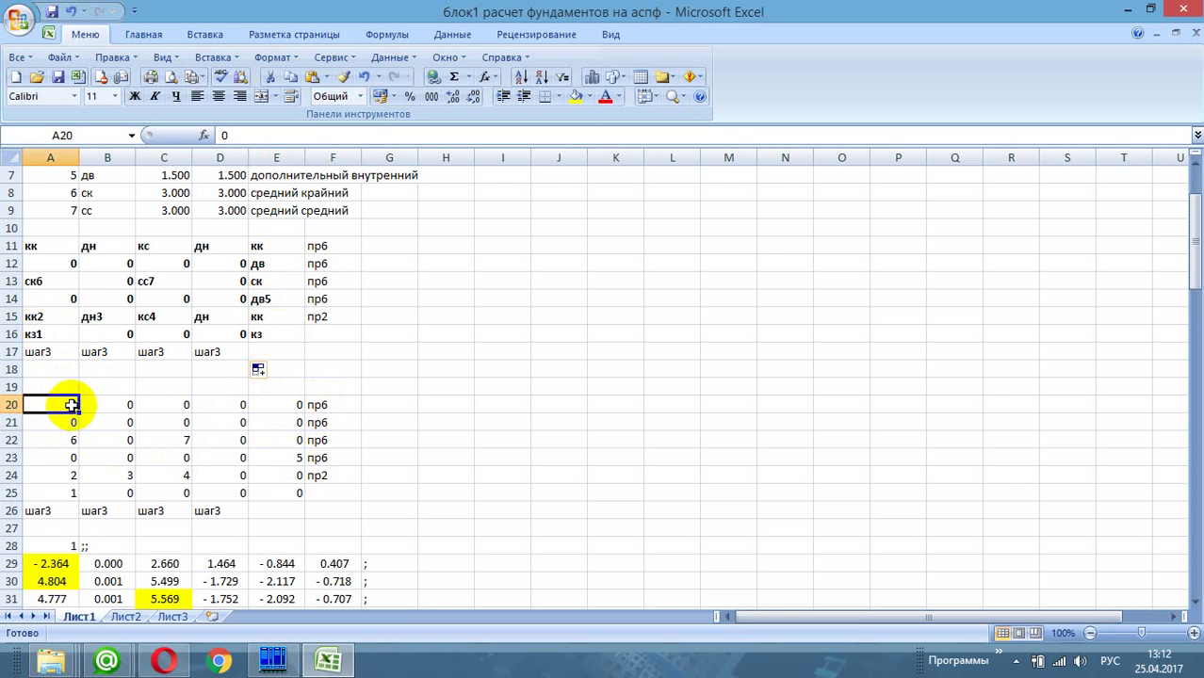
click(35, 319)
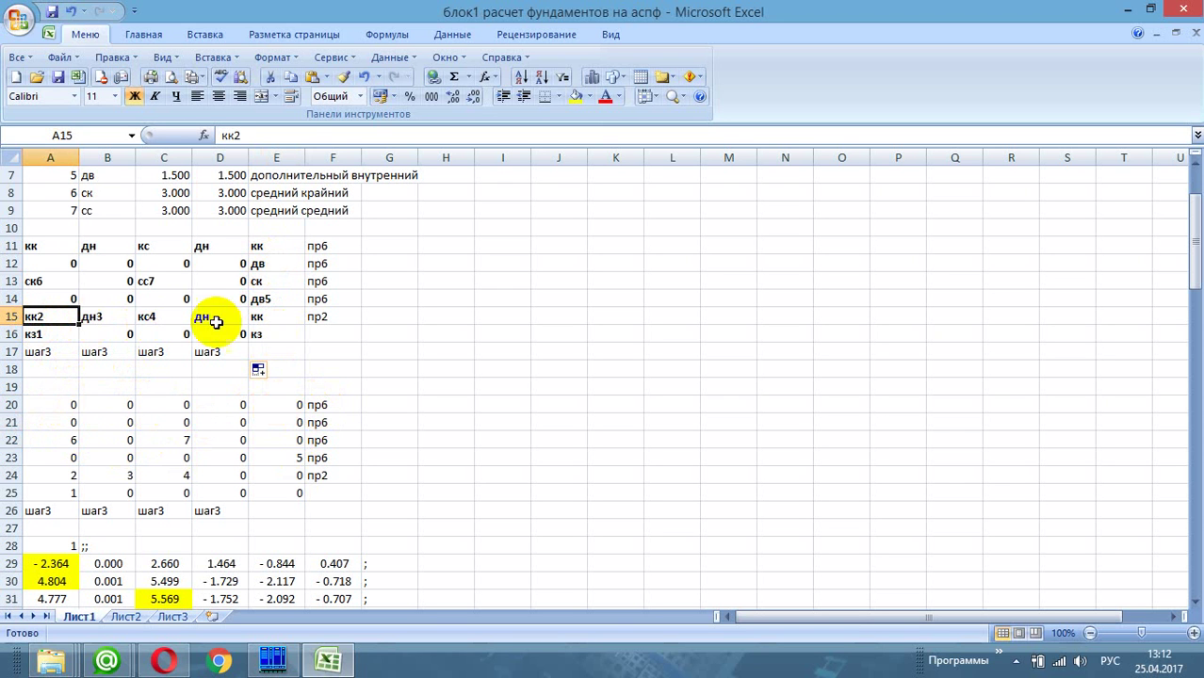
click(307, 406)
click(282, 407)
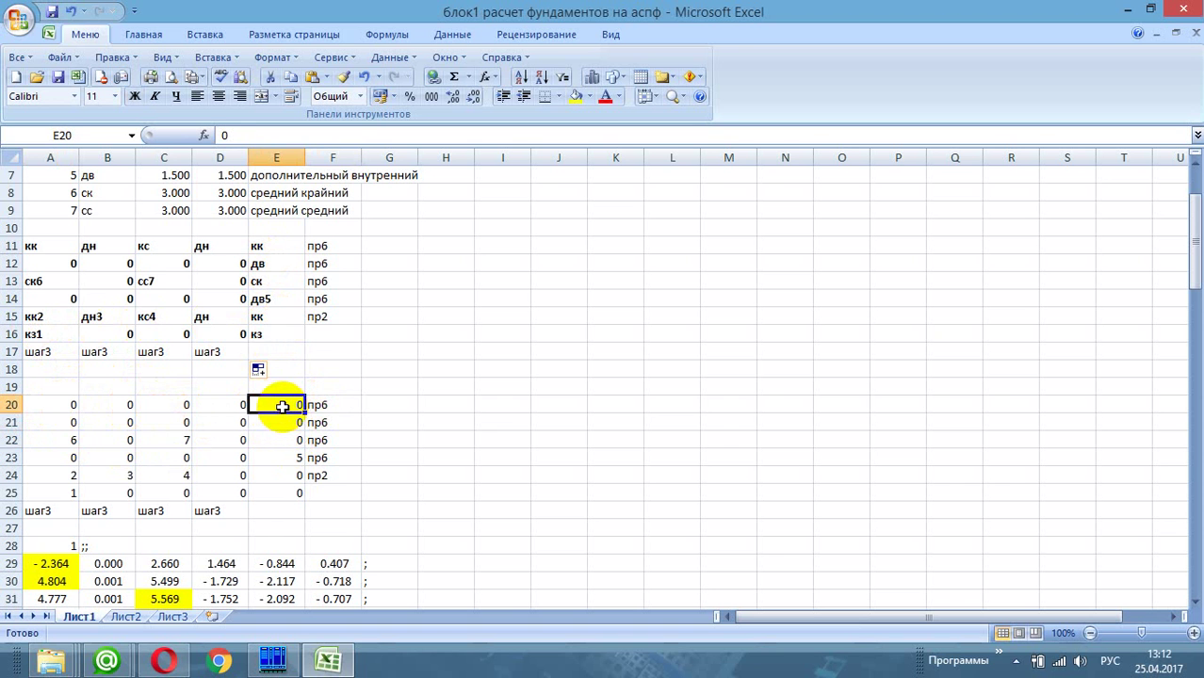
Step: Examine the force data block of foundation 1, starting from the code in A25 and the first value in A29
scroll(282, 407, down, 1)
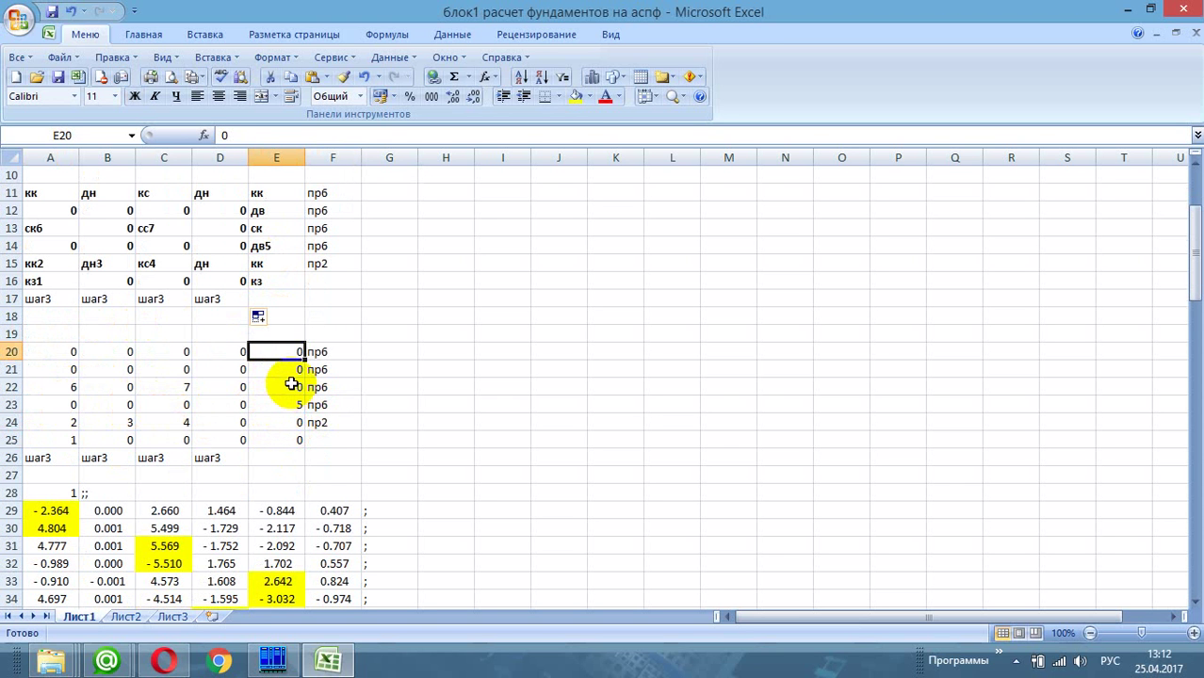
click(46, 441)
click(52, 509)
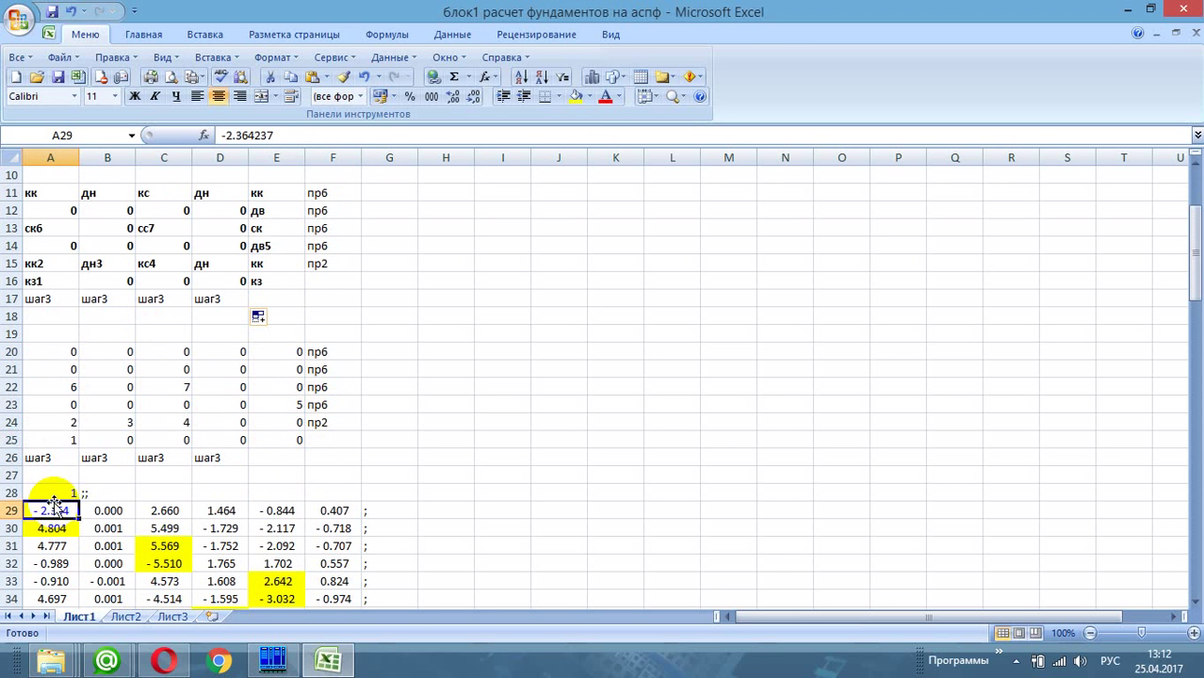
scroll(53, 494, down, 3)
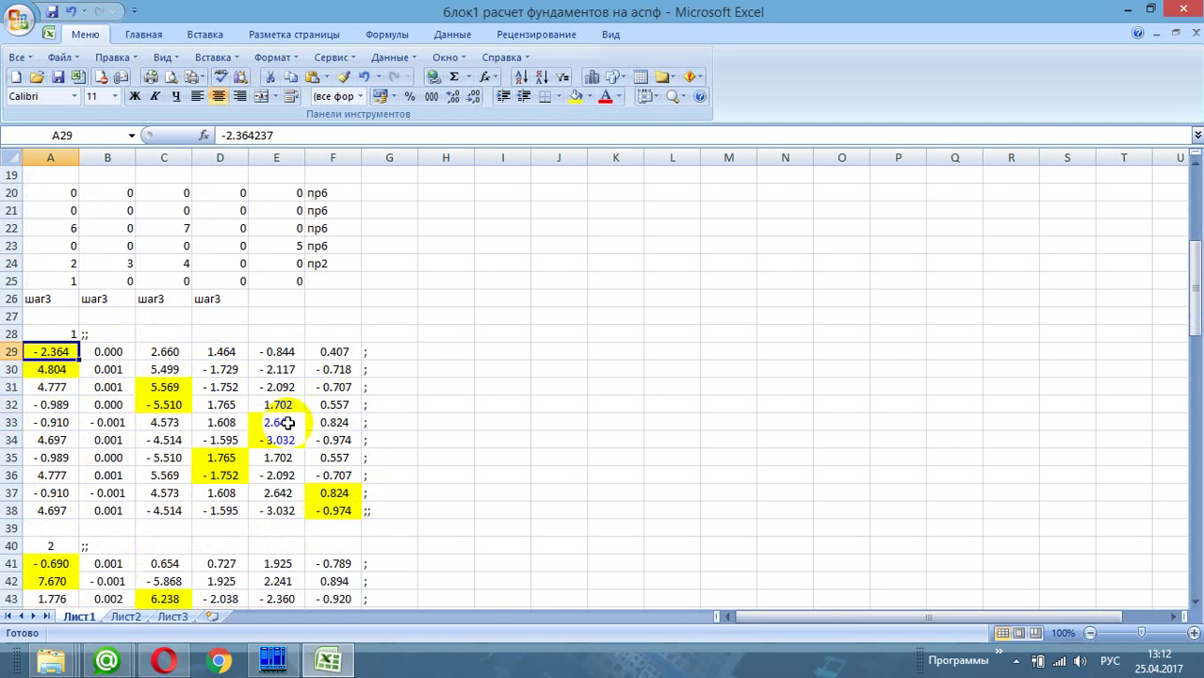
Step: Compare the foundation number in A28, above the first force block, with the layout labels and the foundation type list
scroll(351, 419, up, 2)
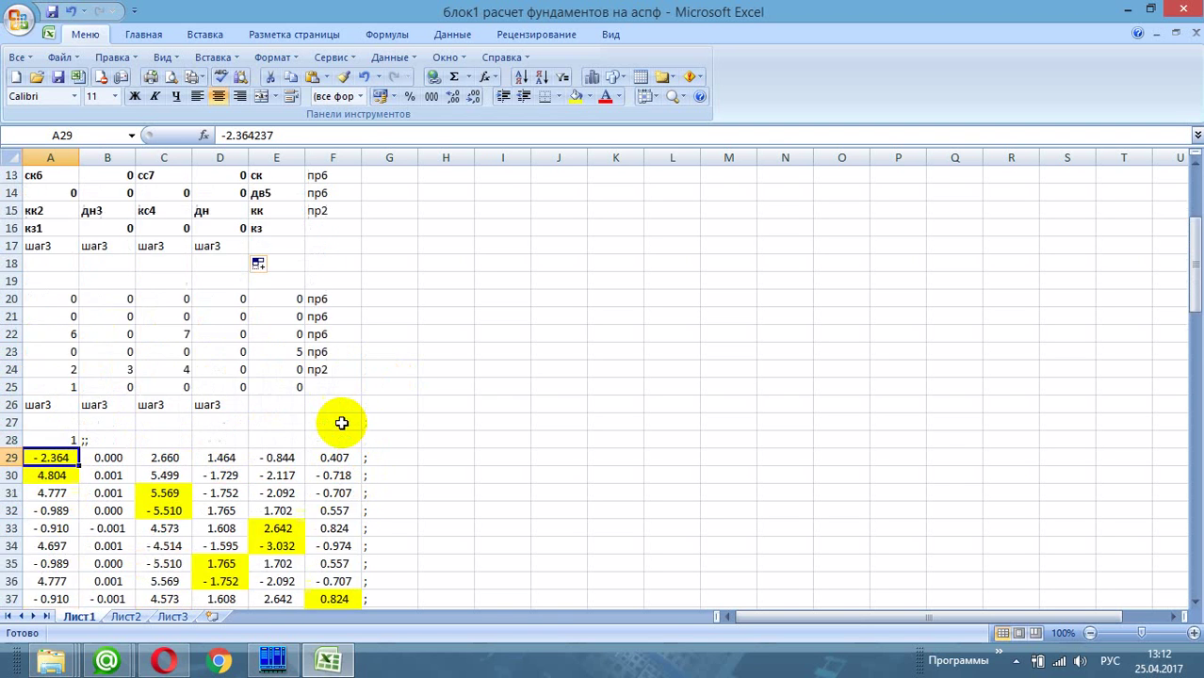
scroll(52, 460, down, 1)
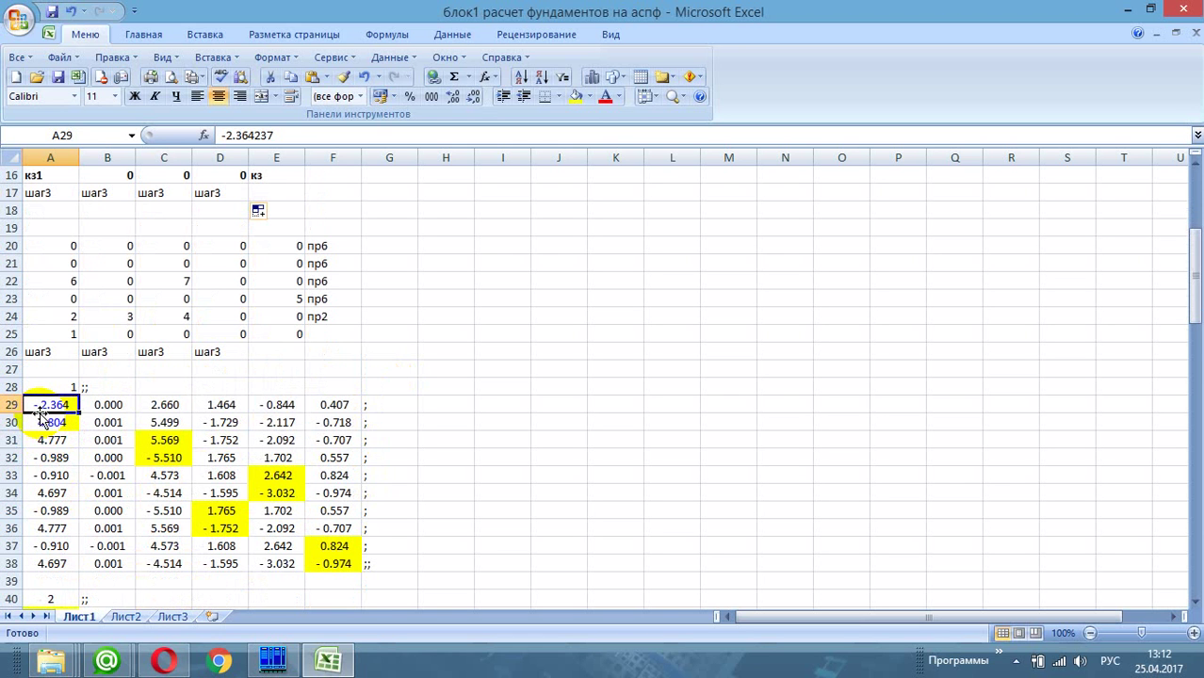
scroll(41, 415, up, 1)
click(57, 441)
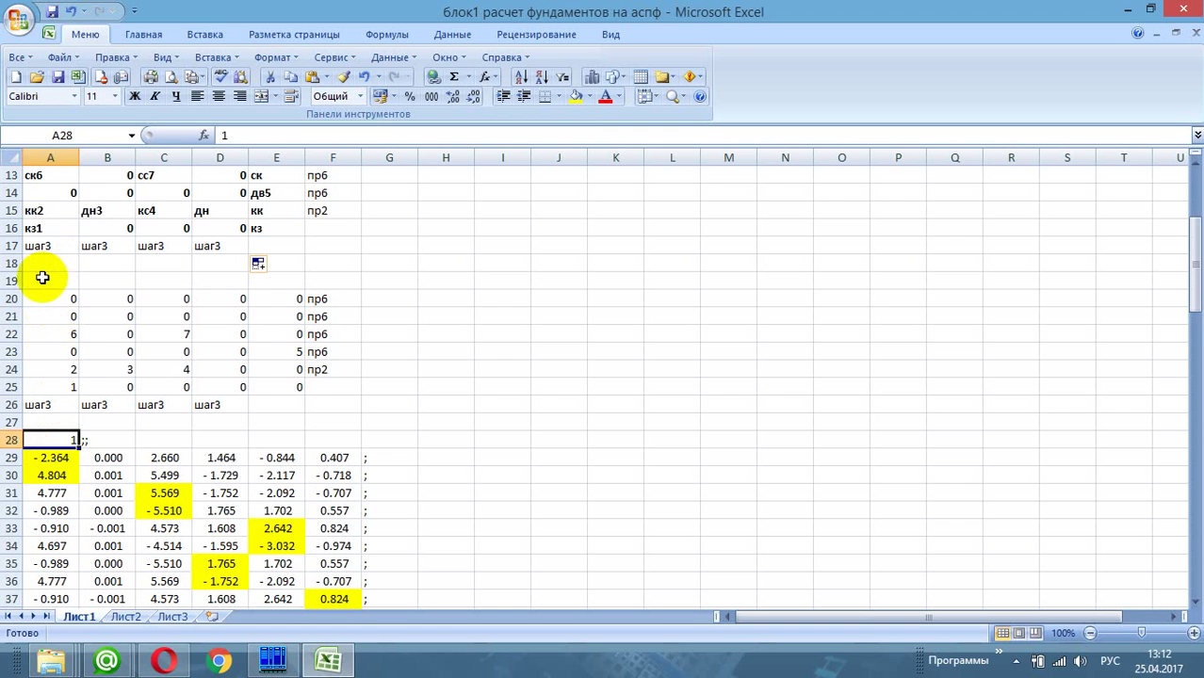
scroll(45, 282, down, 4)
scroll(50, 440, up, 4)
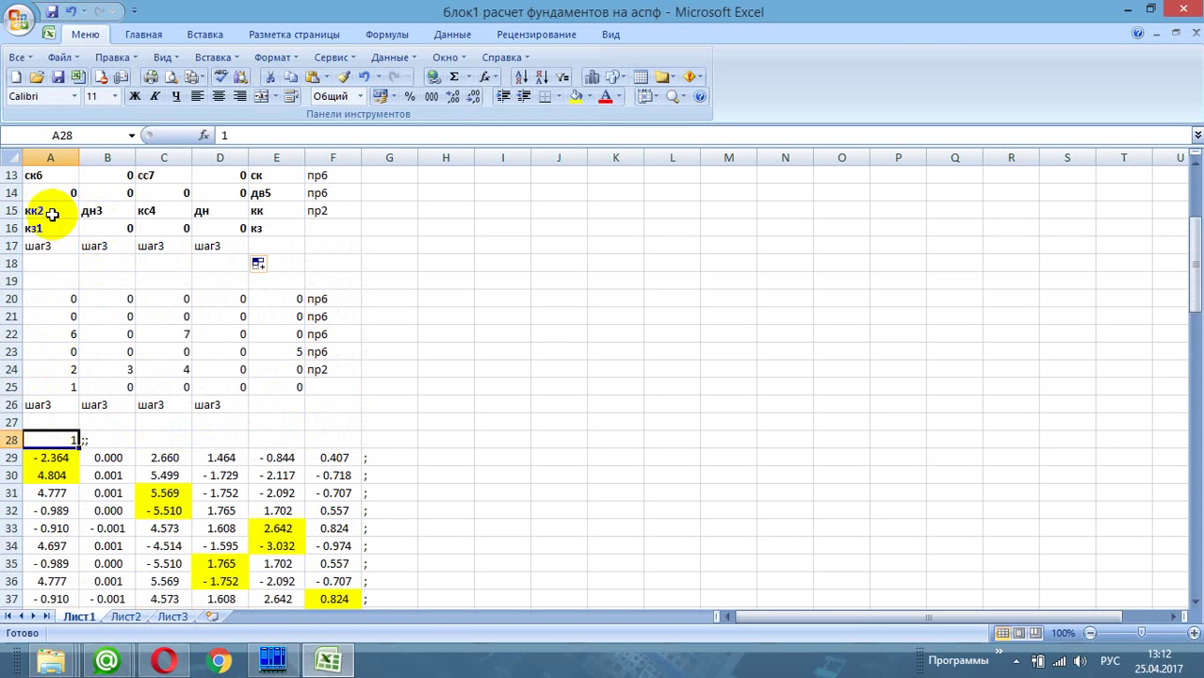
scroll(50, 215, up, 4)
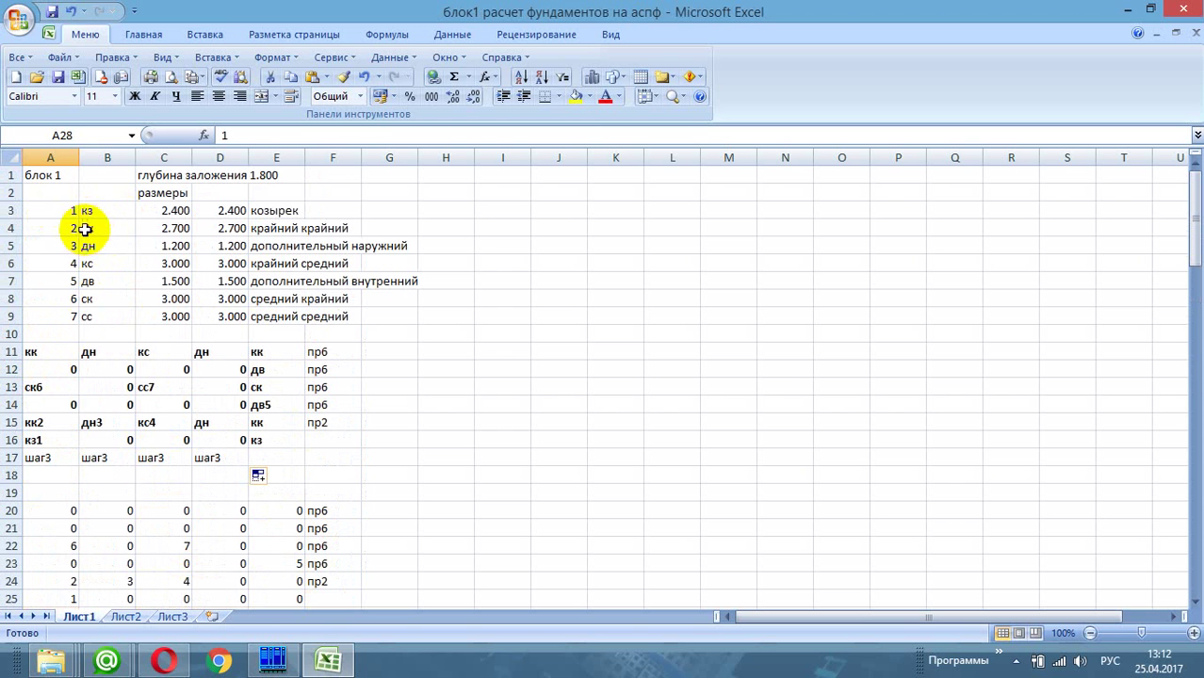
Step: Look through the column force data blocks of foundations 1 to 7 down the sheet
scroll(99, 310, down, 11)
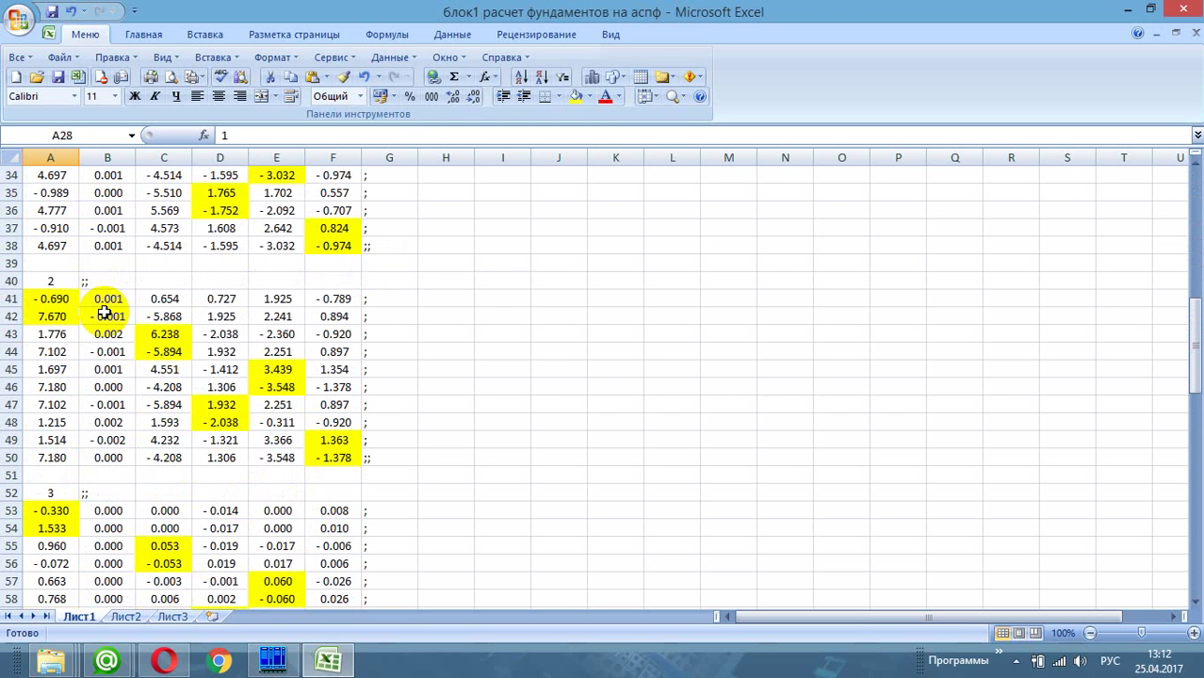
scroll(104, 313, down, 20)
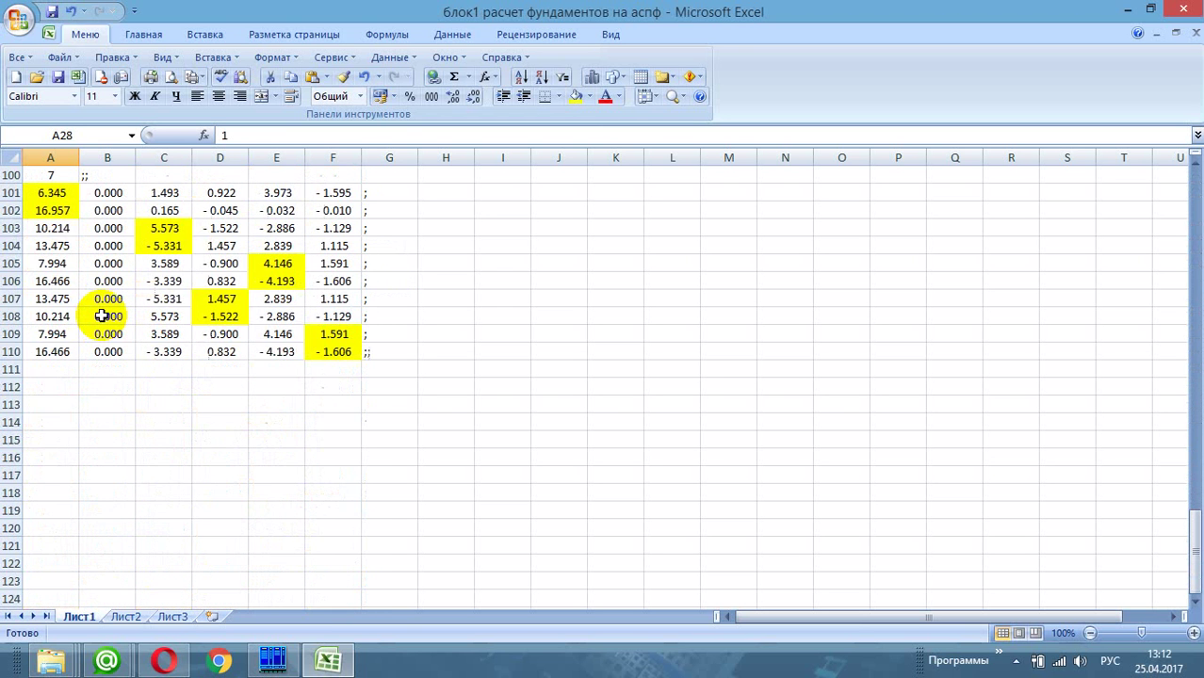
scroll(102, 316, up, 13)
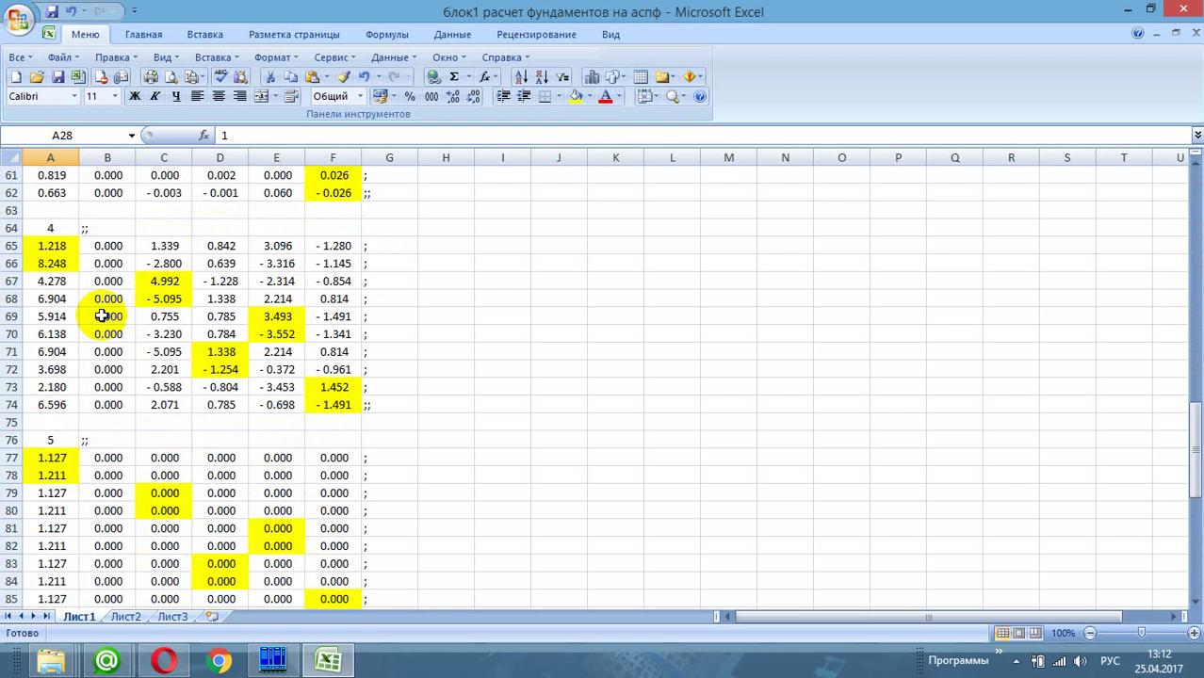
scroll(102, 317, up, 20)
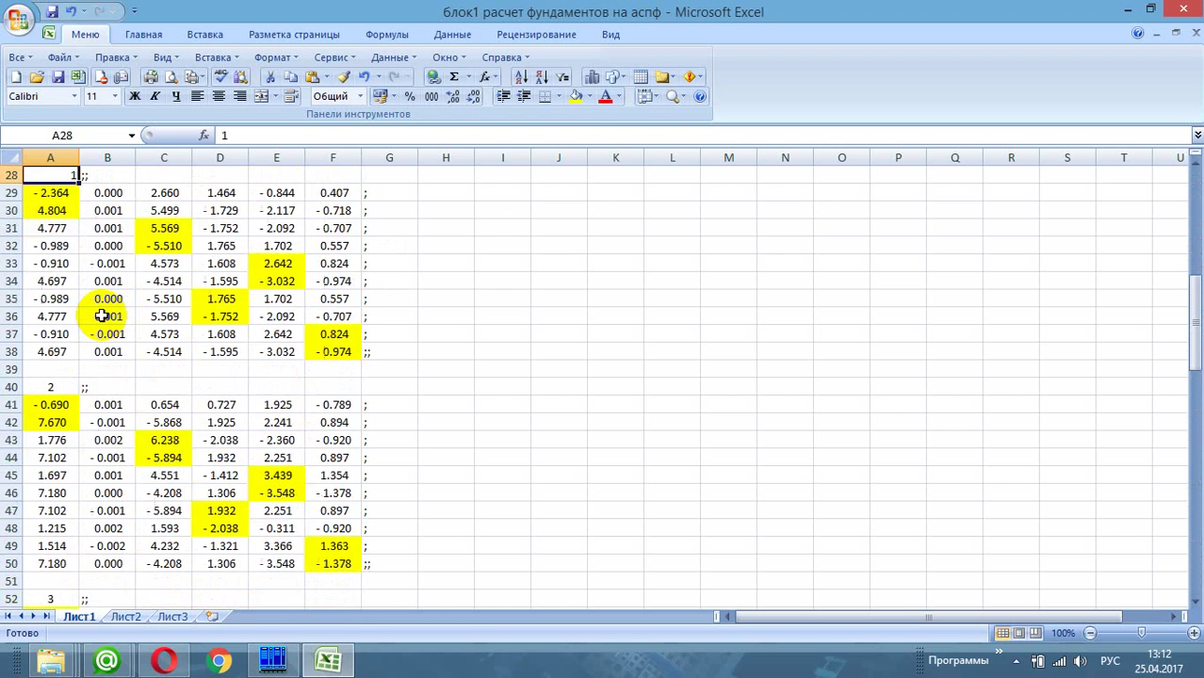
Step: Switch to Far Manager and open the aero1 input file in the editor
click(270, 660)
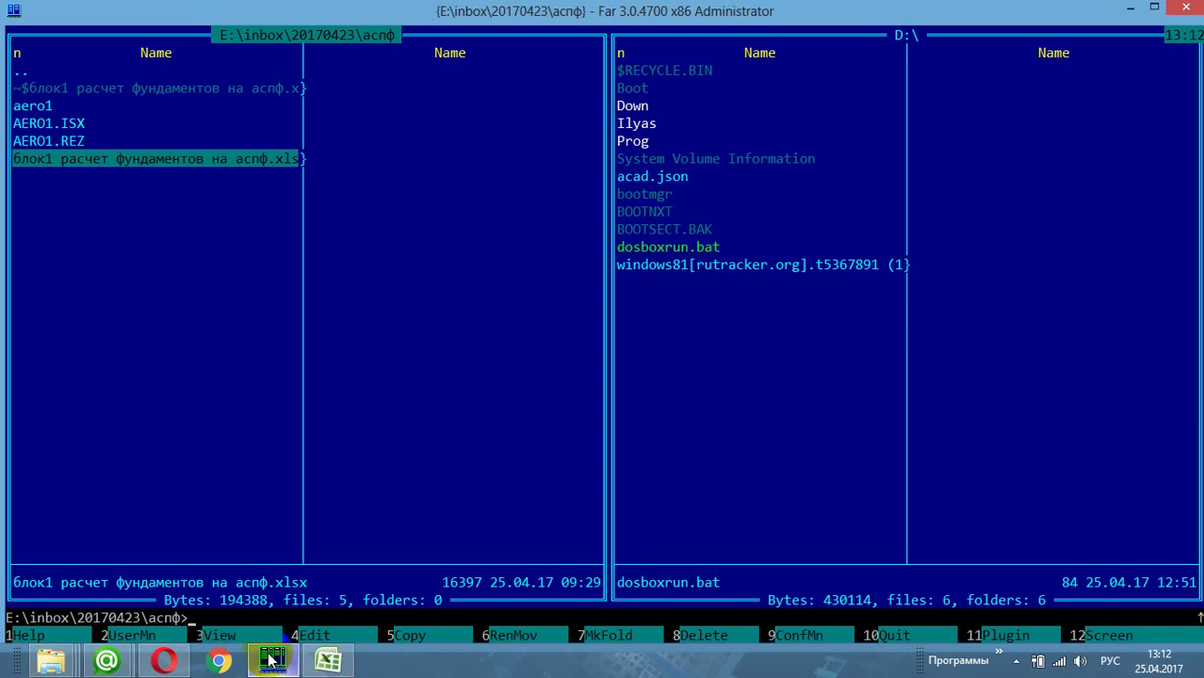
key(Up)
key(Up)
key(Up)
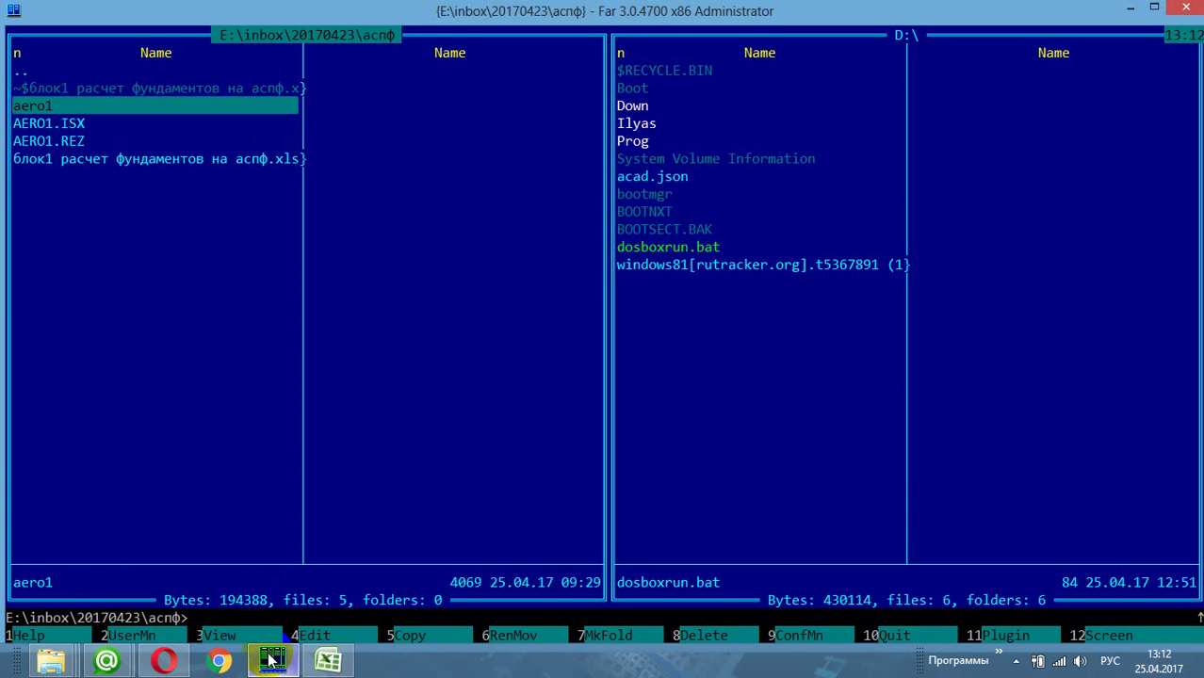
key(F4)
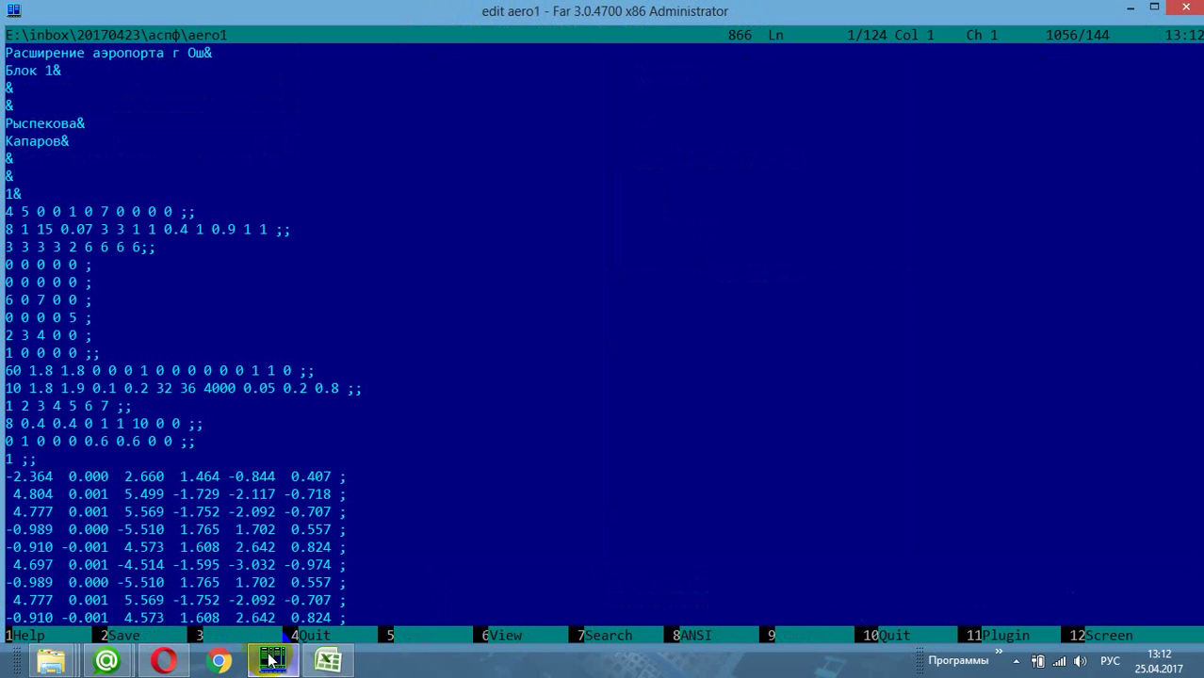
Step: Examine the force block of foundation 1 in aero1 and highlight the two parameter lines that follow it
key(Down)
key(Down)
key(Down)
key(Down)
key(Down)
key(Down)
key(Down)
key(Down)
key(Down)
key(Down)
key(Down)
key(Down)
key(Down)
key(Down)
key(Down)
key(Down)
key(Down)
key(Down)
key(Down)
key(Down)
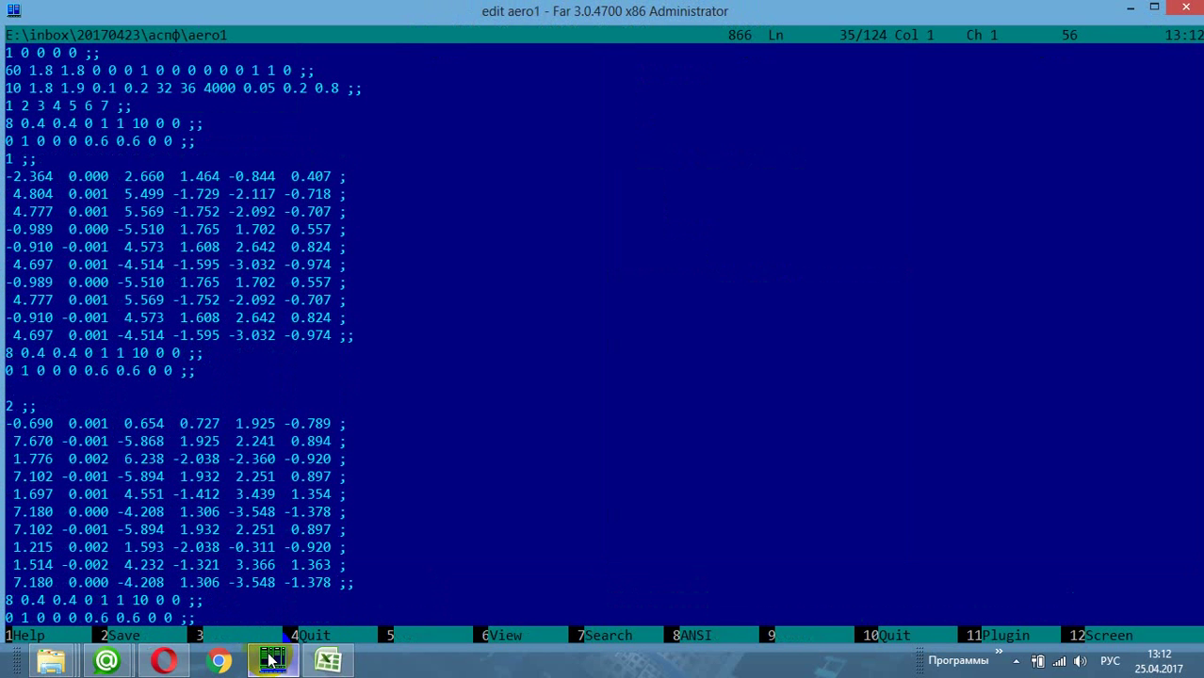
key(shift+Down)
key(shift+Down)
Step: Examine the force block of foundation 2 and highlight its two closing parameter lines
key(Down)
key(Down)
key(Down)
key(Down)
key(Down)
key(Down)
key(Down)
key(Down)
key(Down)
key(Down)
key(Down)
key(Down)
key(Down)
key(Down)
key(Down)
key(Down)
key(Down)
key(Down)
key(Down)
key(Down)
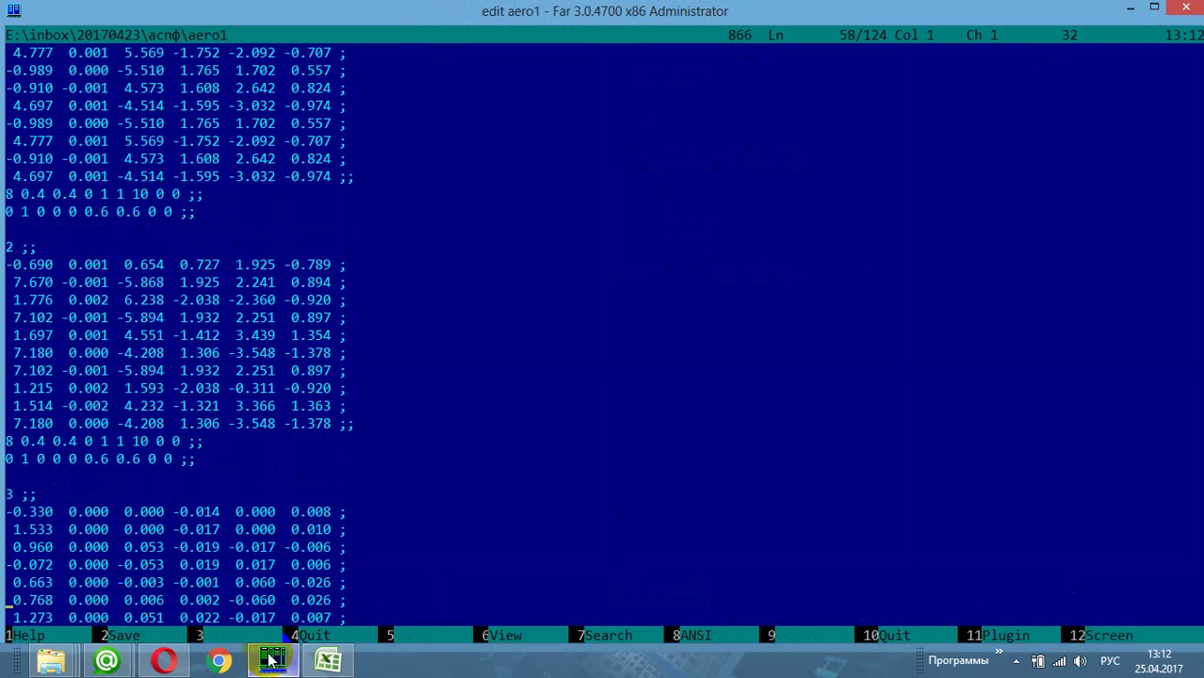
key(shift+Down)
key(shift+Down)
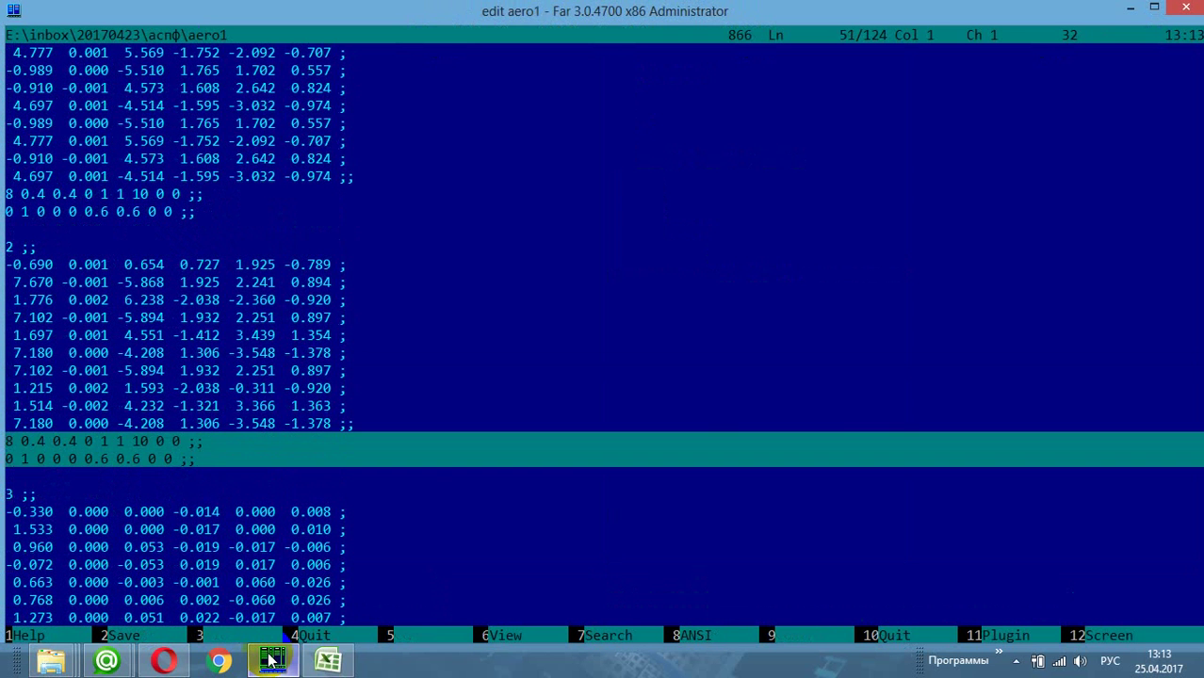
key(Up)
key(Up)
key(shift+Down)
key(shift+Down)
key(Up)
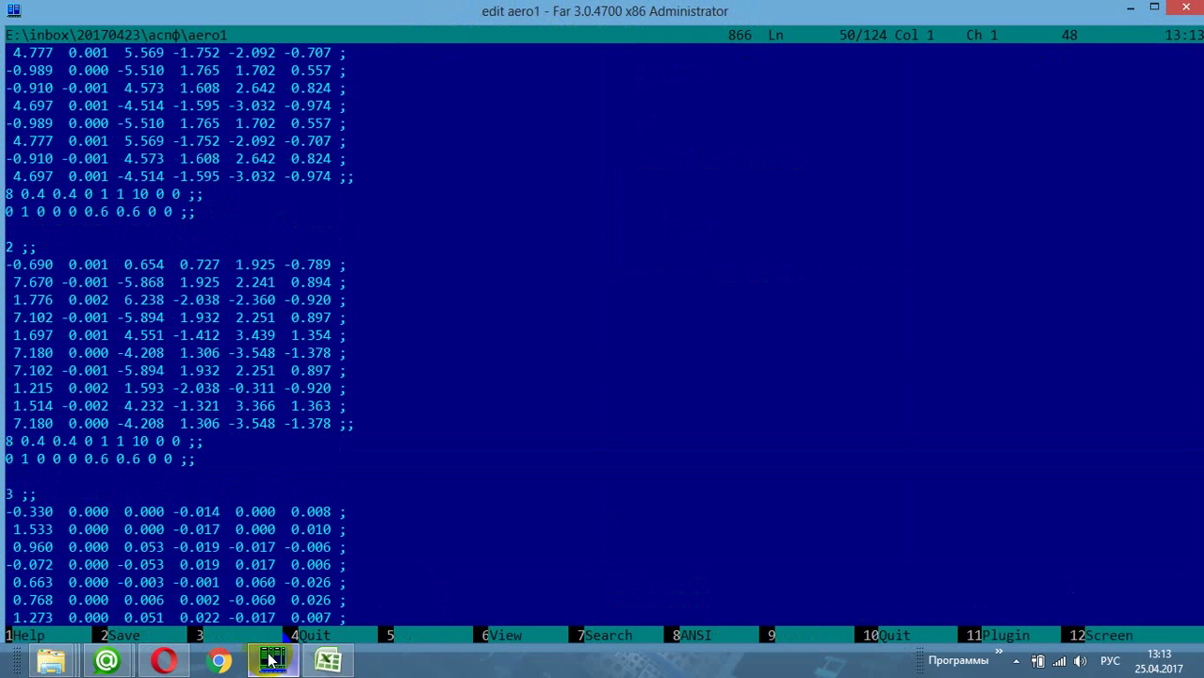
Step: Return to the start of aero1 and examine the grid spacing line above the foundation code matrix
key(Up)
key(Up)
key(Up)
key(Up)
key(Up)
key(Up)
key(Up)
key(Up)
key(Up)
key(Up)
key(Up)
key(Up)
key(Up)
key(Up)
key(Up)
key(Up)
key(Up)
key(Up)
key(Up)
key(Up)
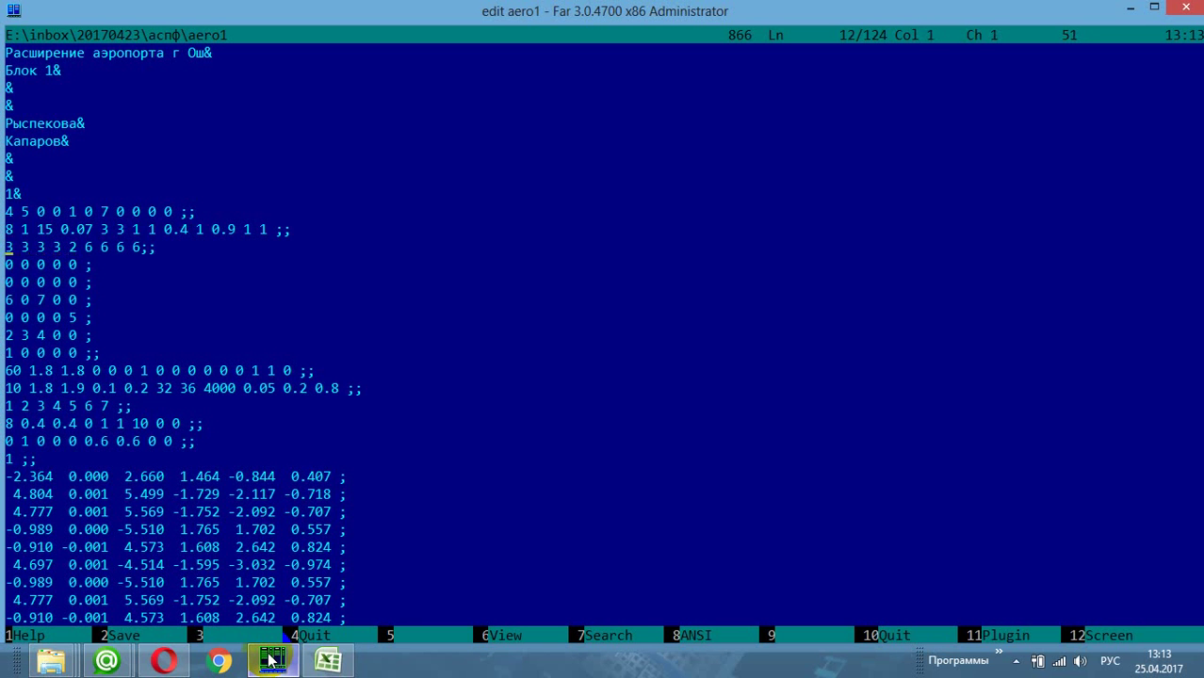
Step: Switch to the Excel foundation sheet and check the grid steps in A17 to D17
click(328, 659)
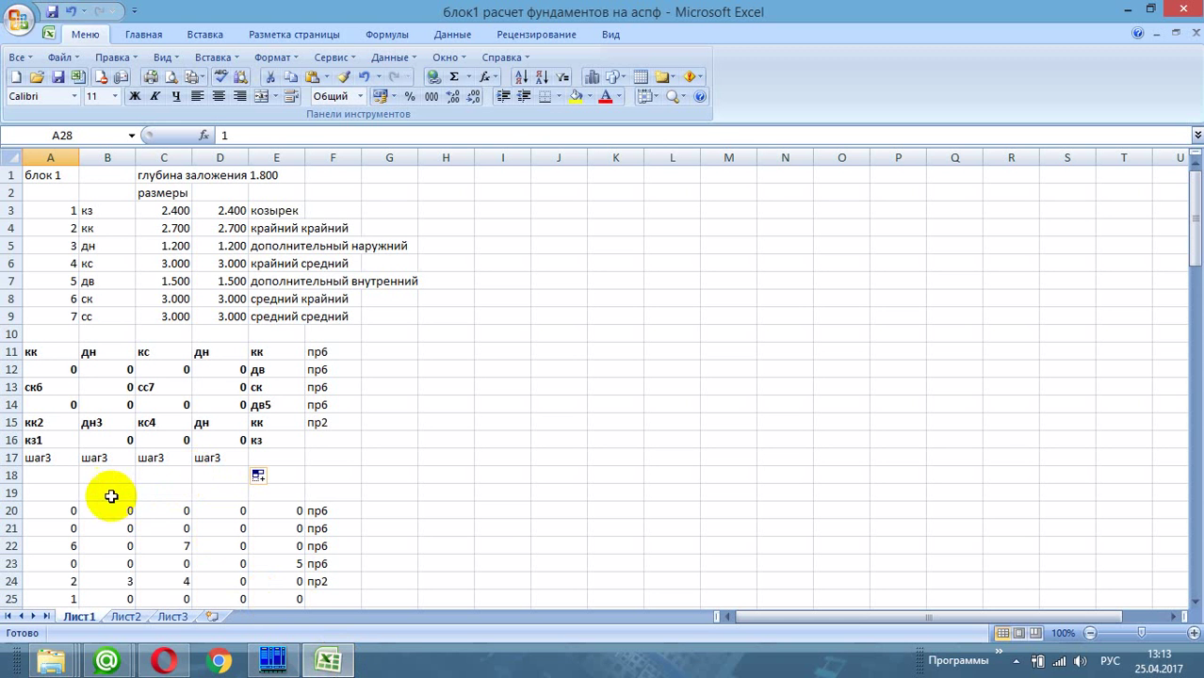
click(45, 458)
click(99, 457)
click(167, 458)
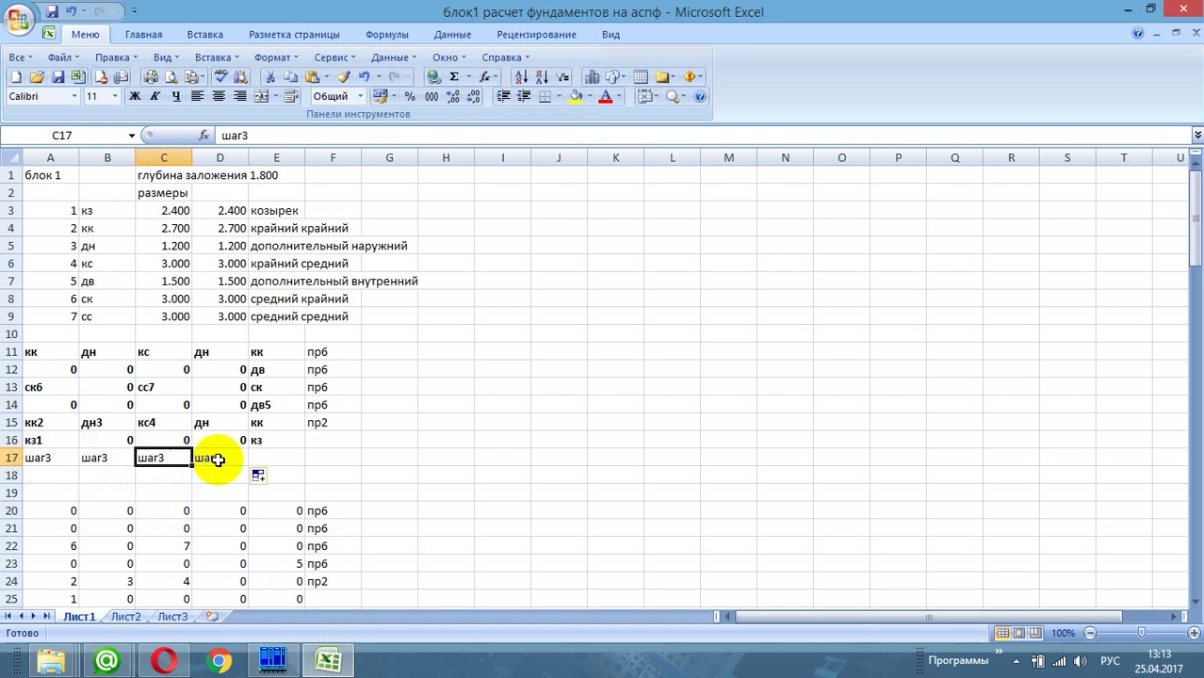
click(220, 458)
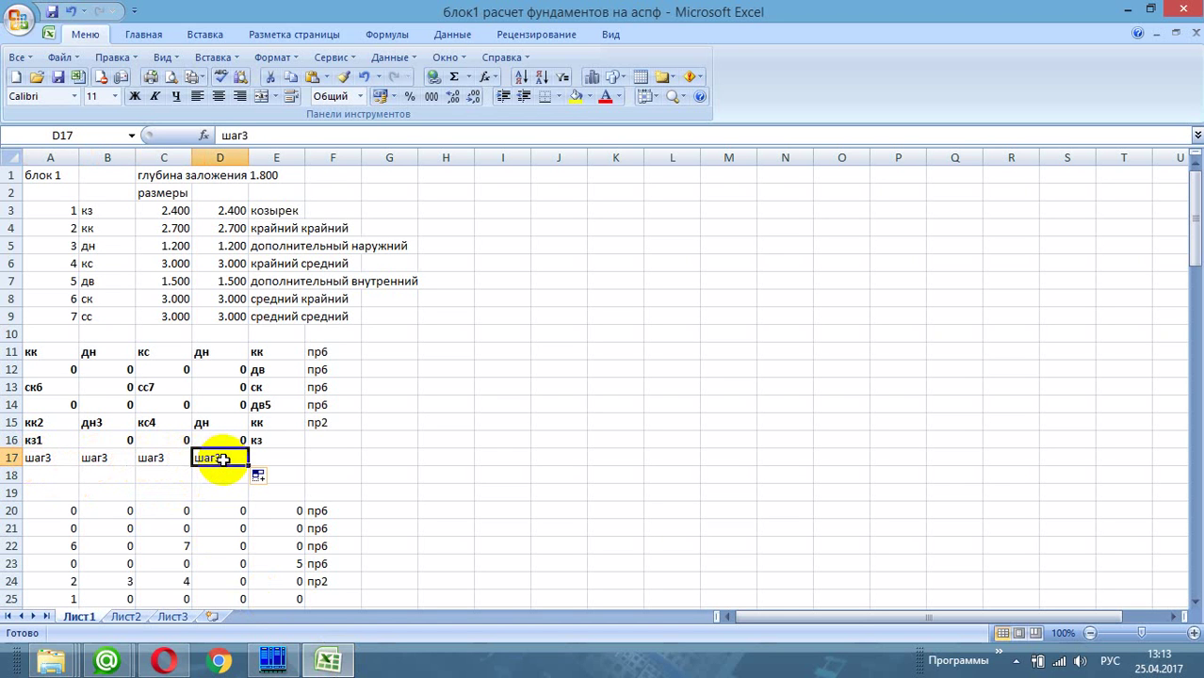
Step: Check the span labels in column F, rows 11 to 15, against the spacing line in the aero1 file
click(334, 403)
click(336, 384)
drag(337, 351, 328, 416)
key(alt+Tab)
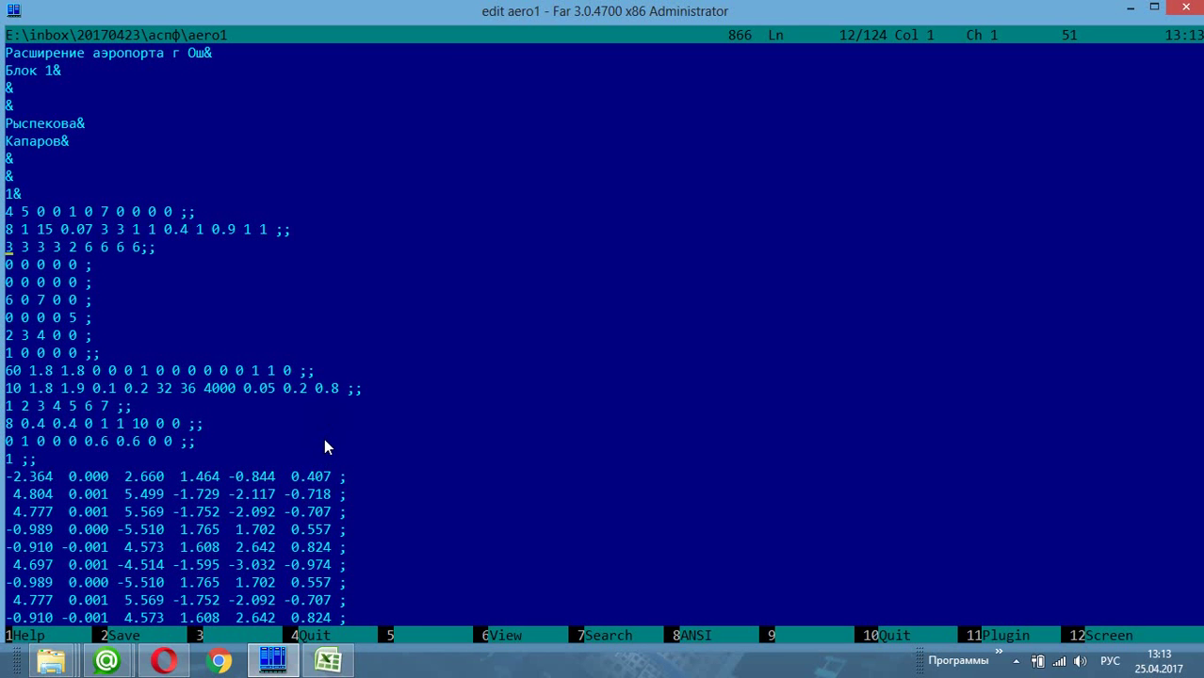
key(alt)
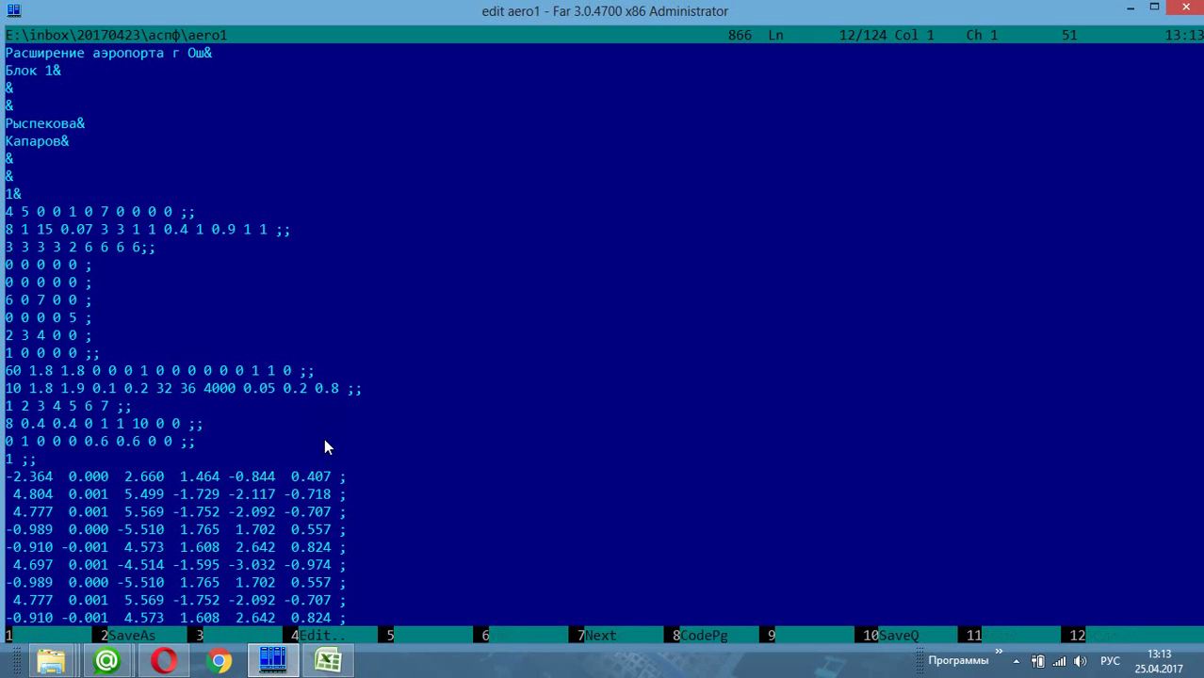
Step: Highlight the six rows of the foundation code matrix below the grid spacing line in aero1
key(Down)
key(shift+Down)
key(shift+Down)
key(shift+Down)
key(shift+Down)
key(shift+Down)
key(shift+Down)
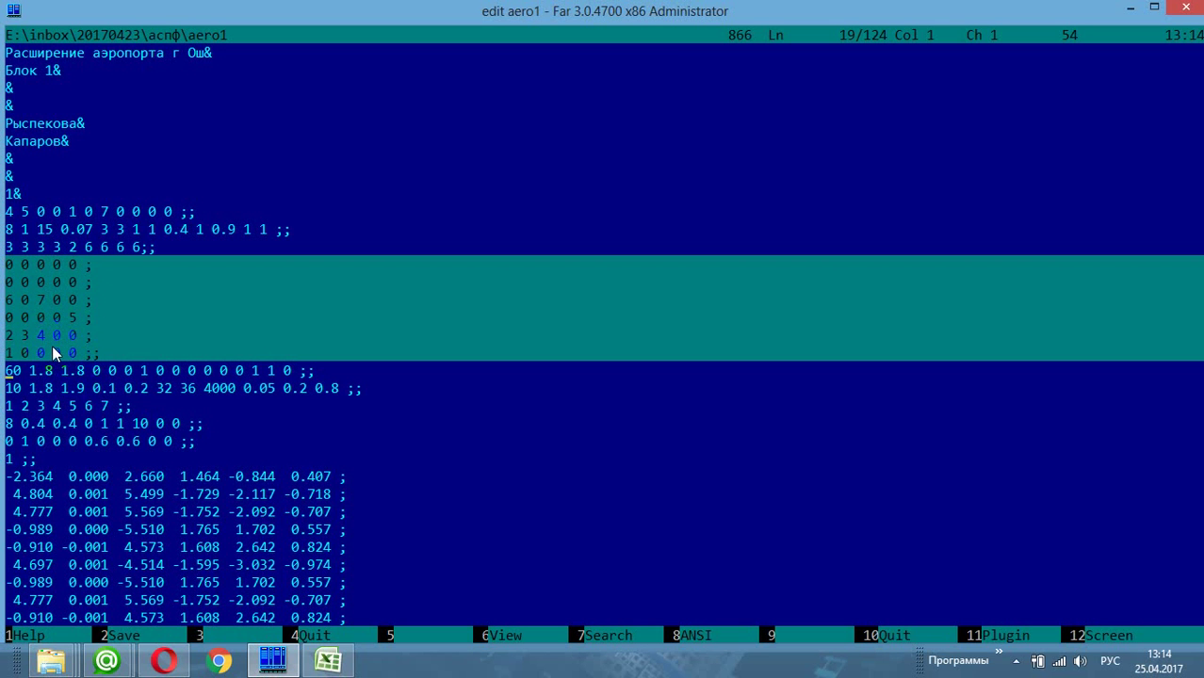
Step: Compare the aero1 data with the Excel foundation sheet, and close the file in the Far editor
scroll(52, 347, down, 7)
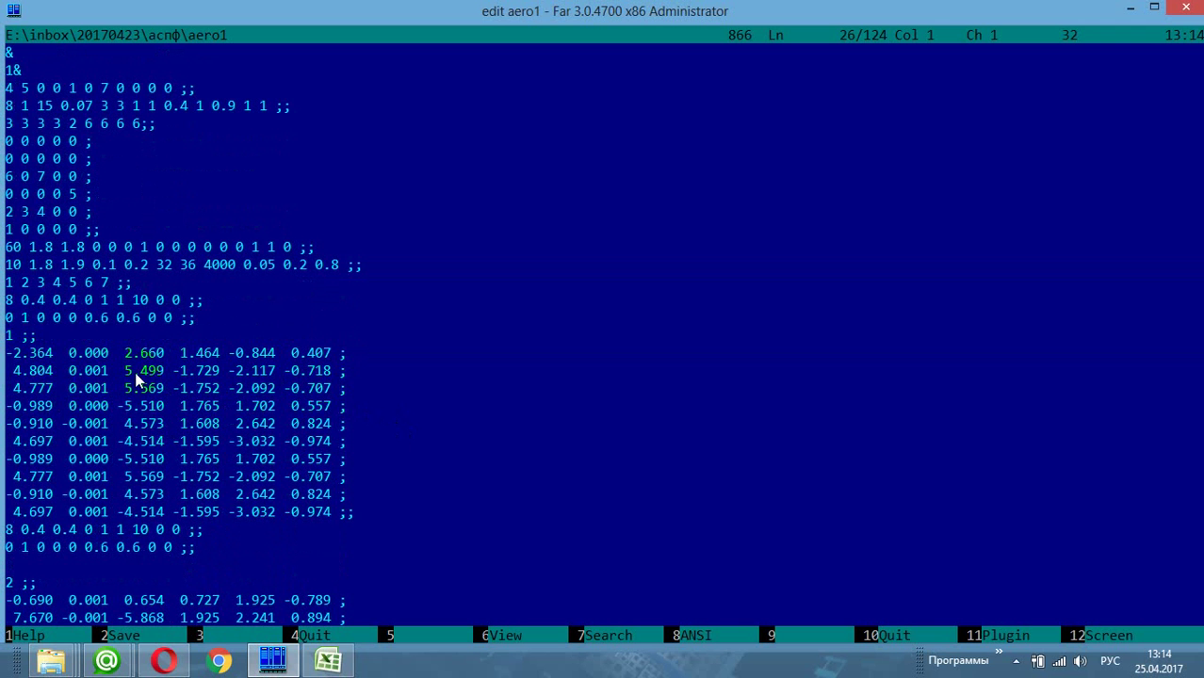
click(327, 662)
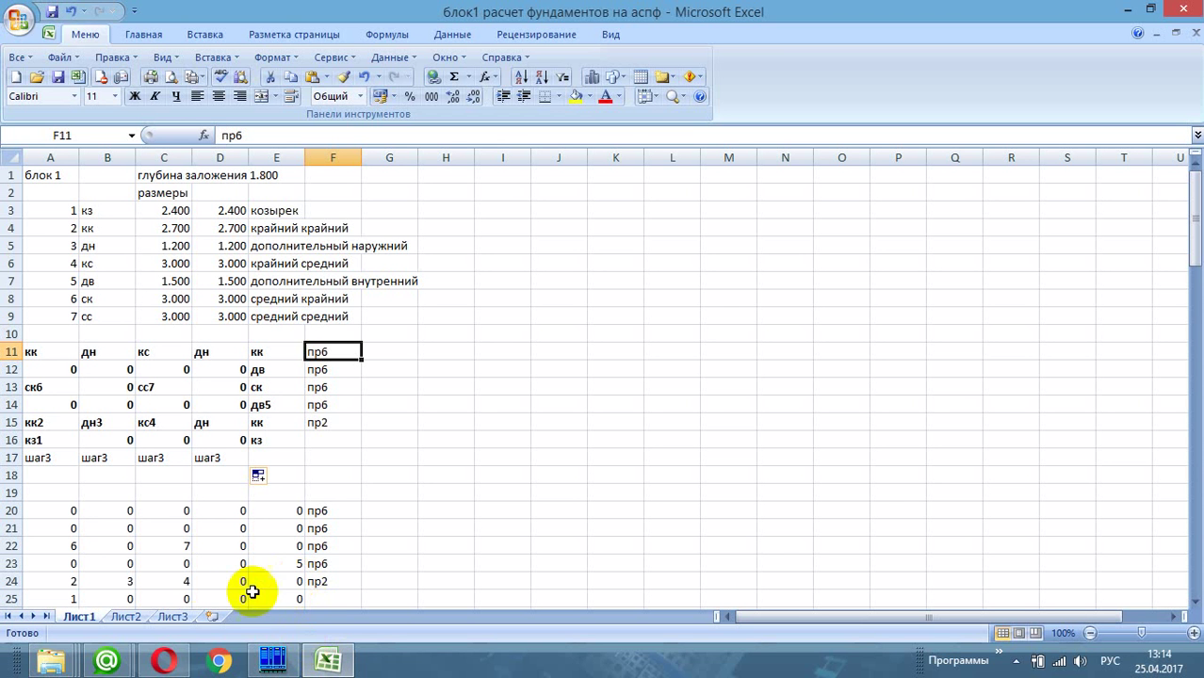
click(273, 663)
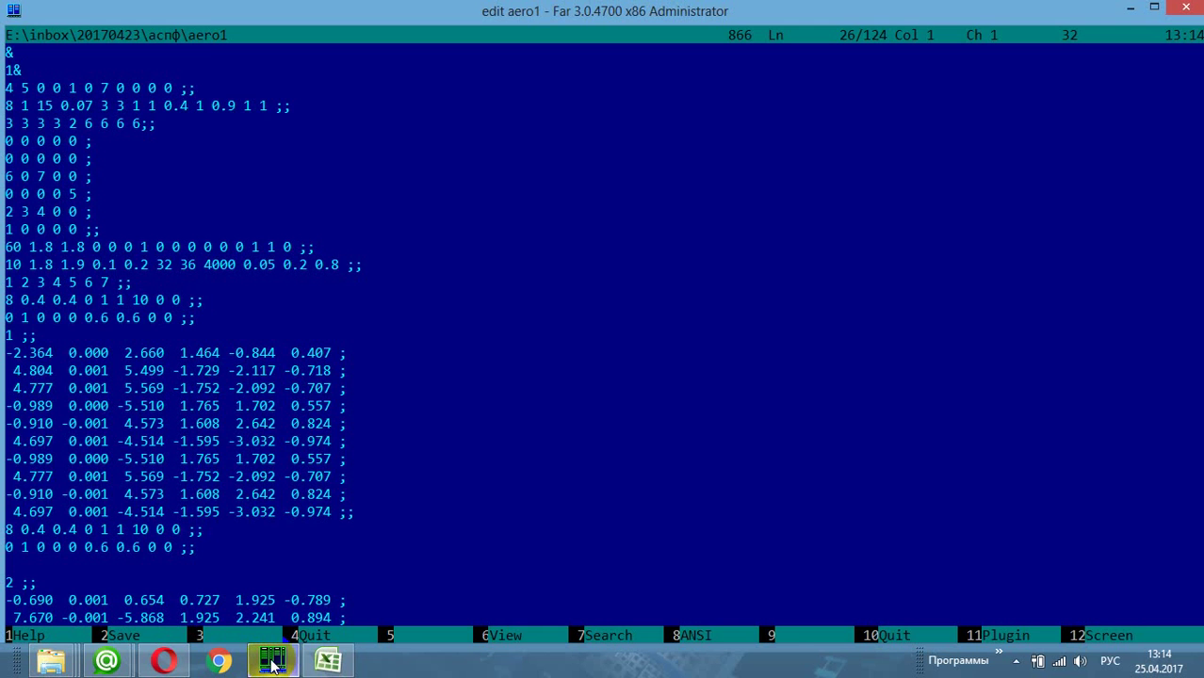
key(F10)
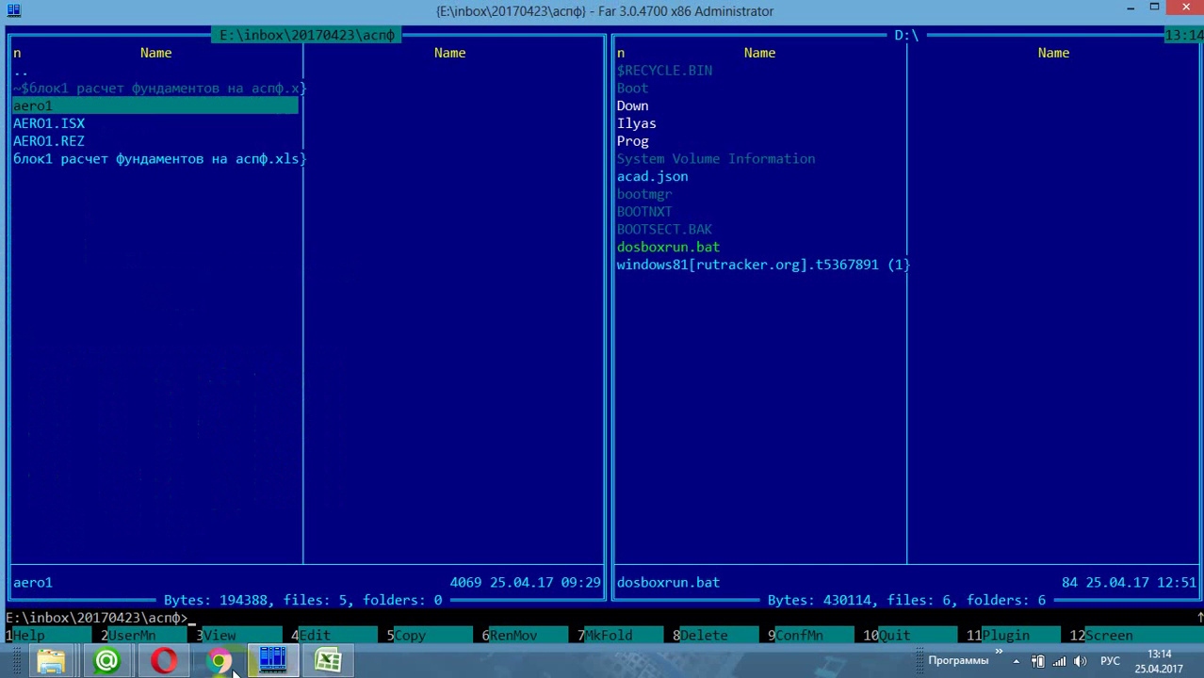
Step: Open the Дополнительные внутрение workbook from the Дополнительные стойки folder and examine its maximum and minimum force table
mouse_move(51, 662)
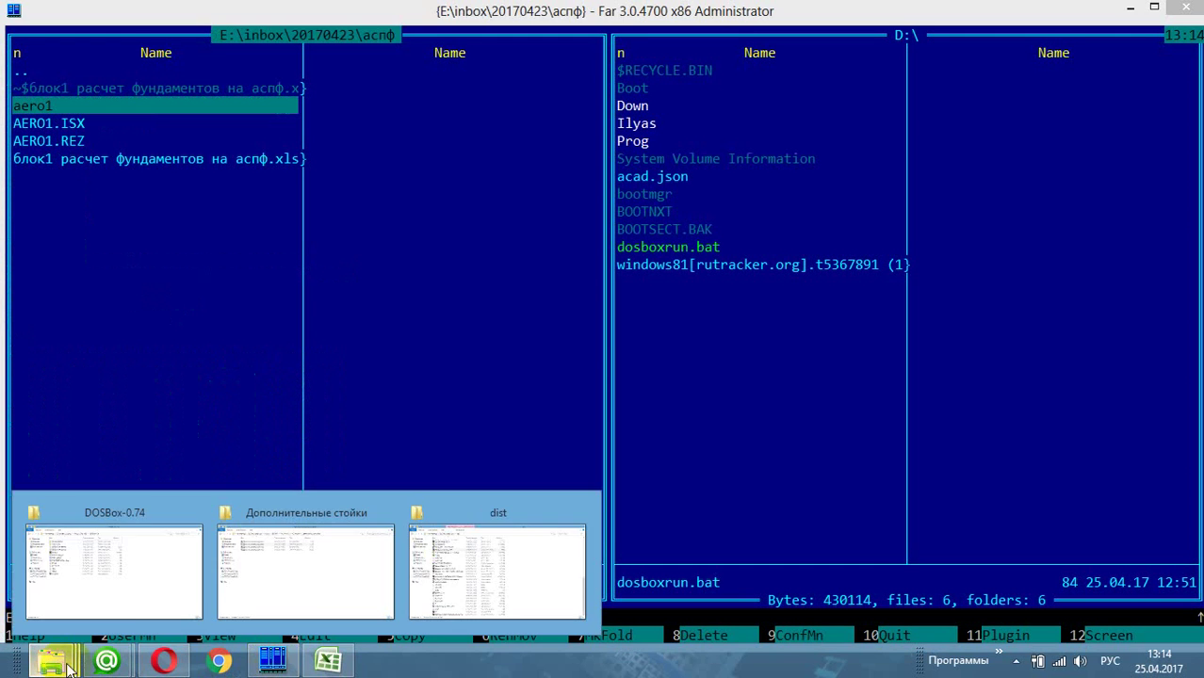
click(367, 582)
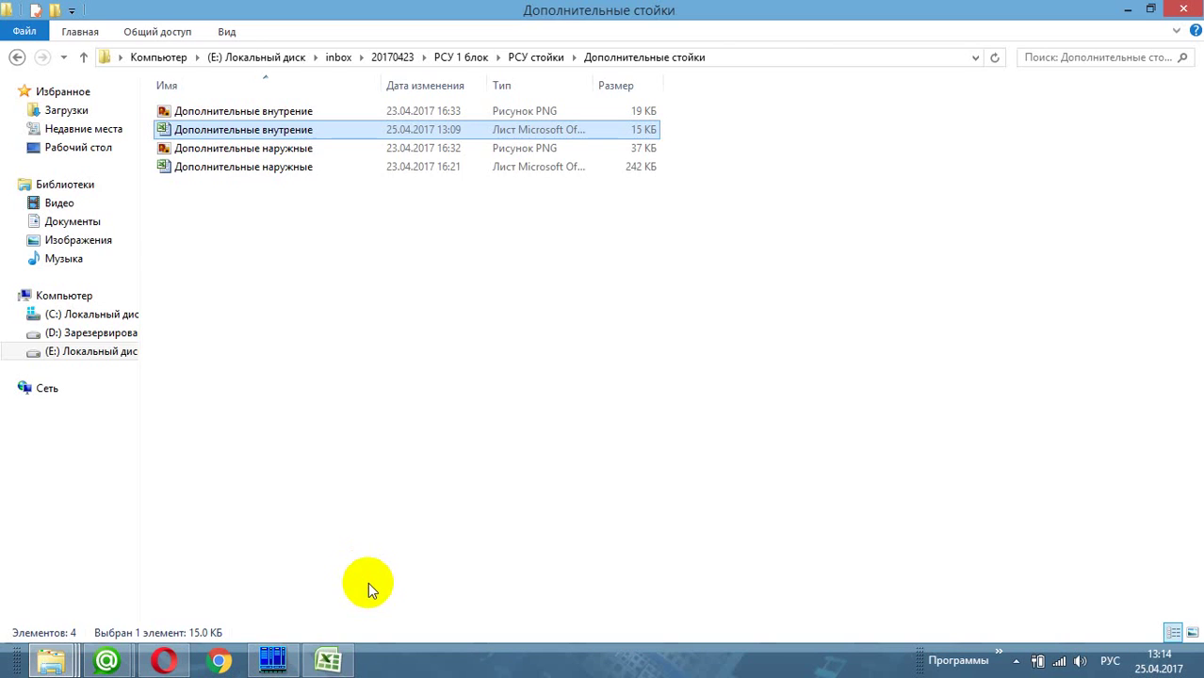
double_click(316, 127)
scroll(352, 262, down, 2)
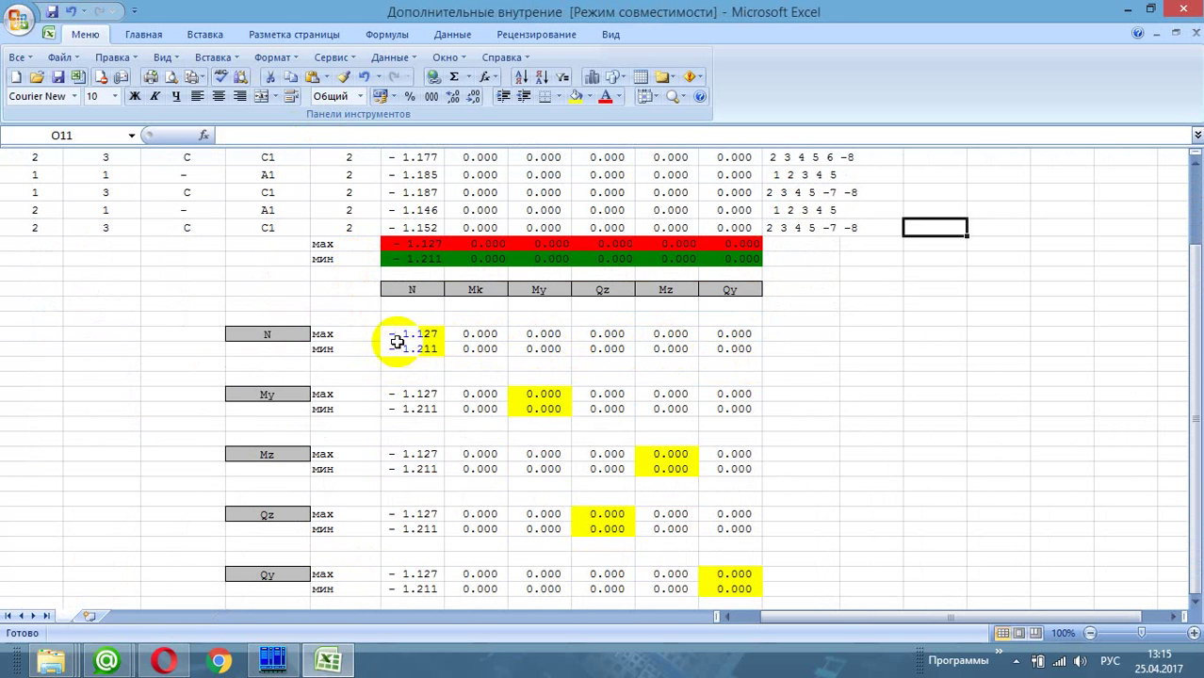
scroll(398, 341, down, 2)
Step: Switch to Far Manager and open the Prog folder on drive D in the second file panel
click(270, 663)
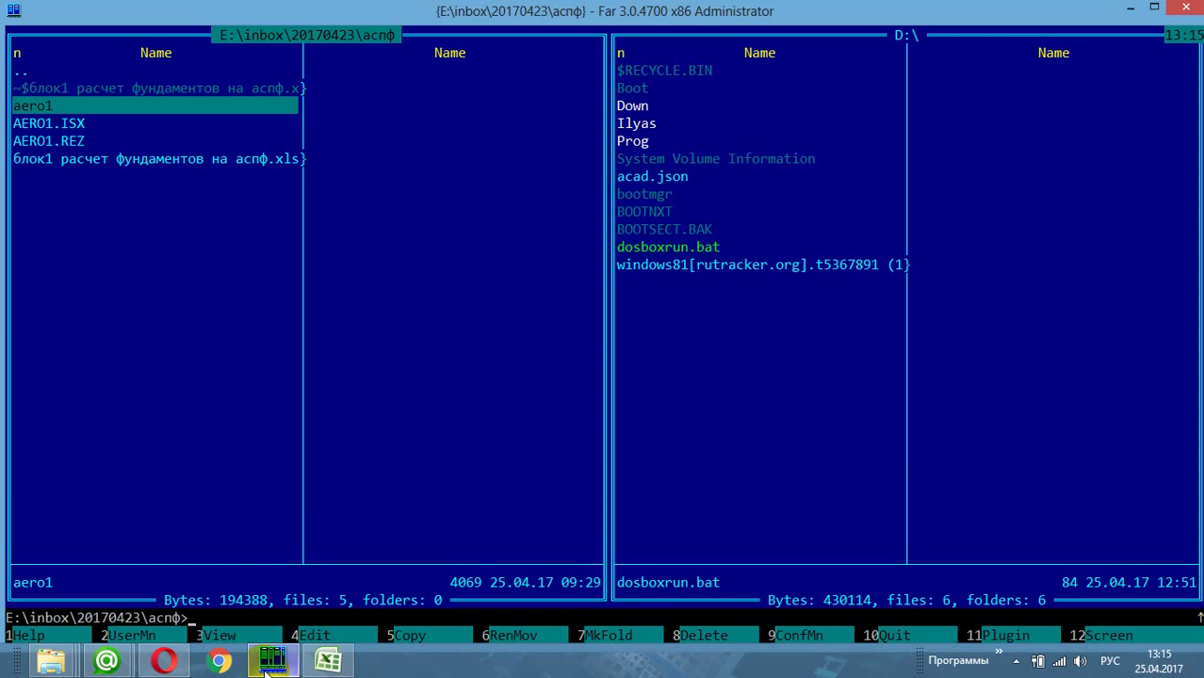
key(alt)
key(alt+F2)
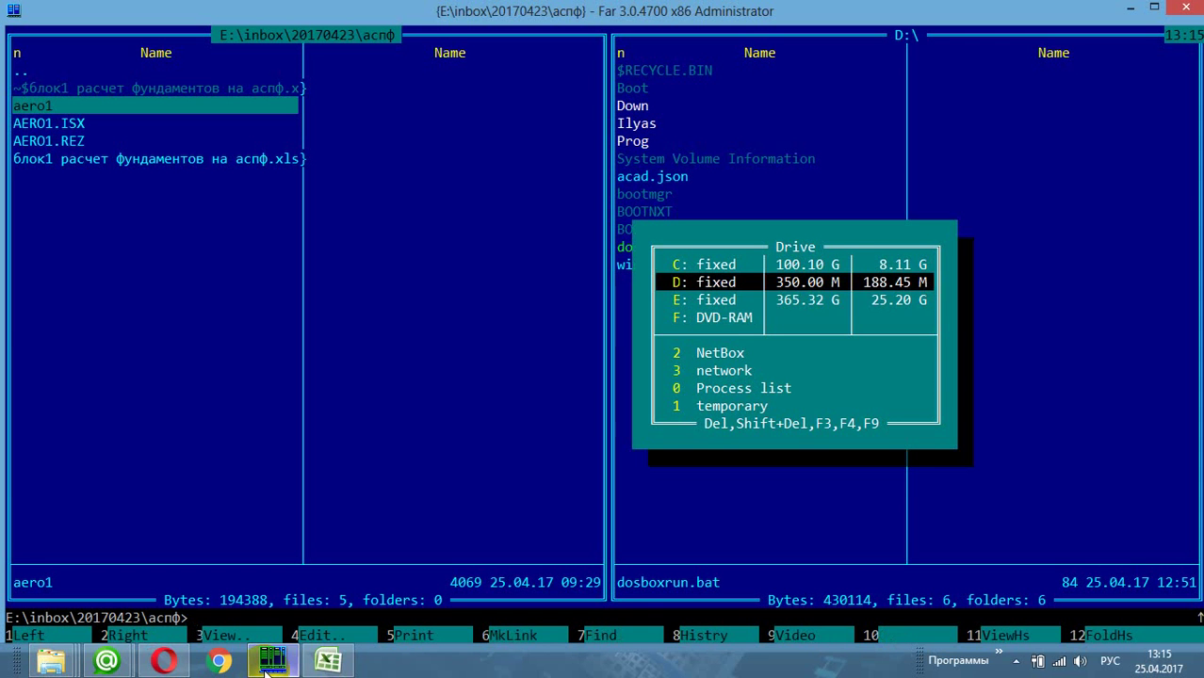
key(Down)
key(Up)
key(Up)
key(Down)
key(Return)
Step: Look through the file list of the Prog folder on drive D
key(alt)
key(alt+f)
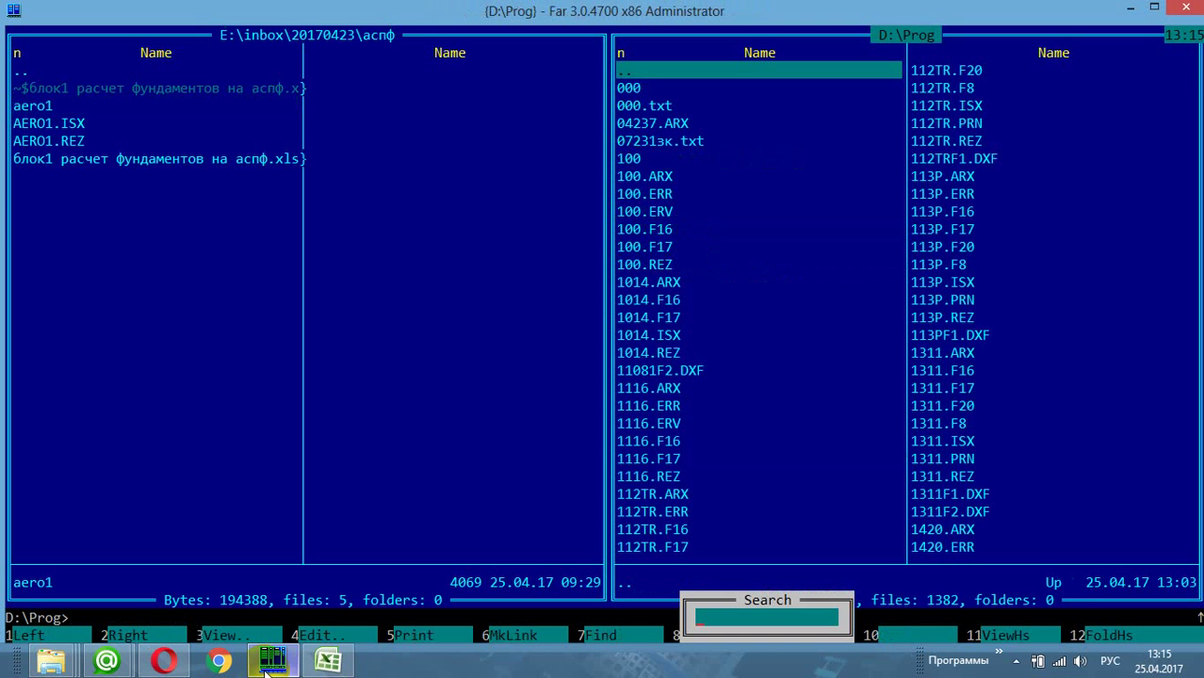
key(Escape)
key(Right)
key(Right)
key(Right)
key(Right)
key(Right)
key(Right)
key(Right)
key(Right)
key(Right)
key(Right)
key(Right)
key(Right)
key(Right)
key(Right)
key(Right)
key(Right)
key(Right)
key(Right)
key(Right)
key(Right)
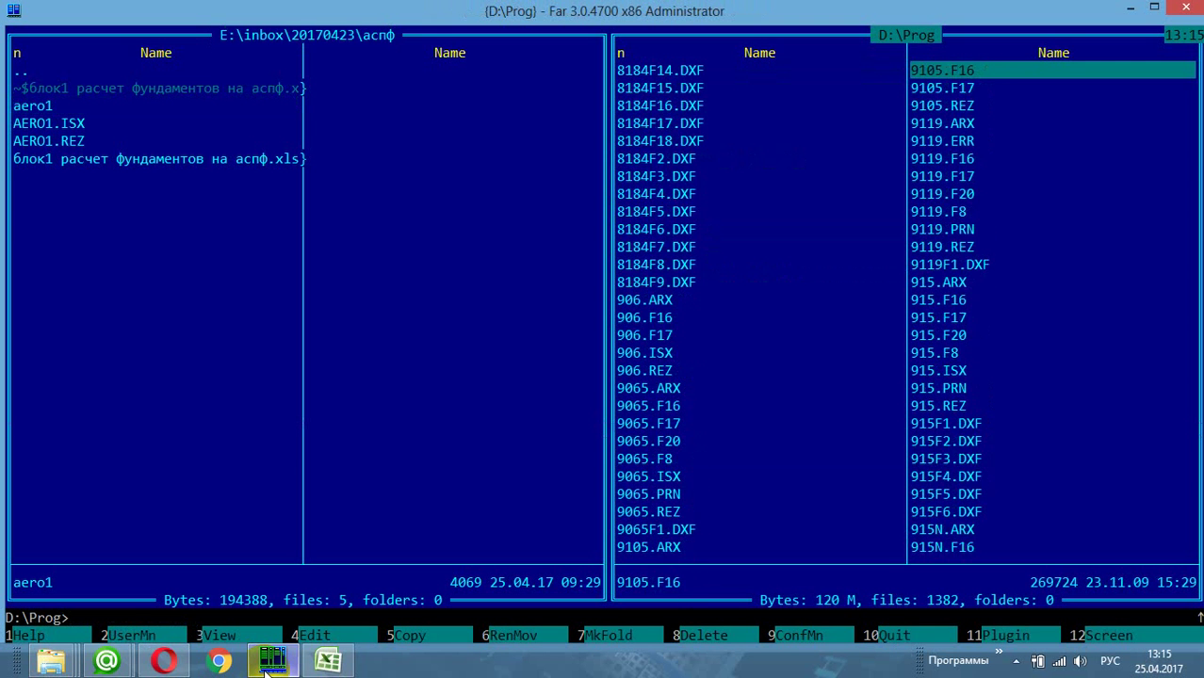
key(Right)
key(Right)
key(Right)
key(Right)
key(Right)
key(Right)
key(Right)
key(Right)
key(Right)
key(Right)
key(Left)
key(Left)
key(Left)
key(Left)
key(Left)
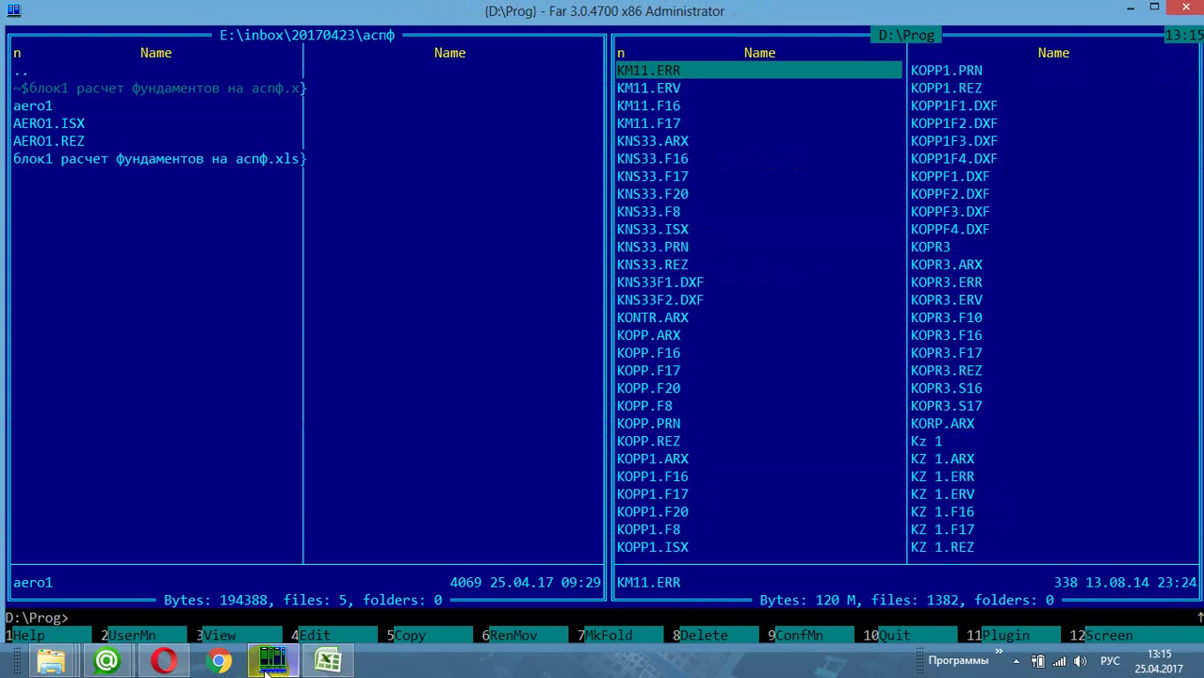
key(Left)
key(Left)
Step: Open AERO1.ISX from the аспф folder in the Far editor and switch its encoding to OEM
key(Tab)
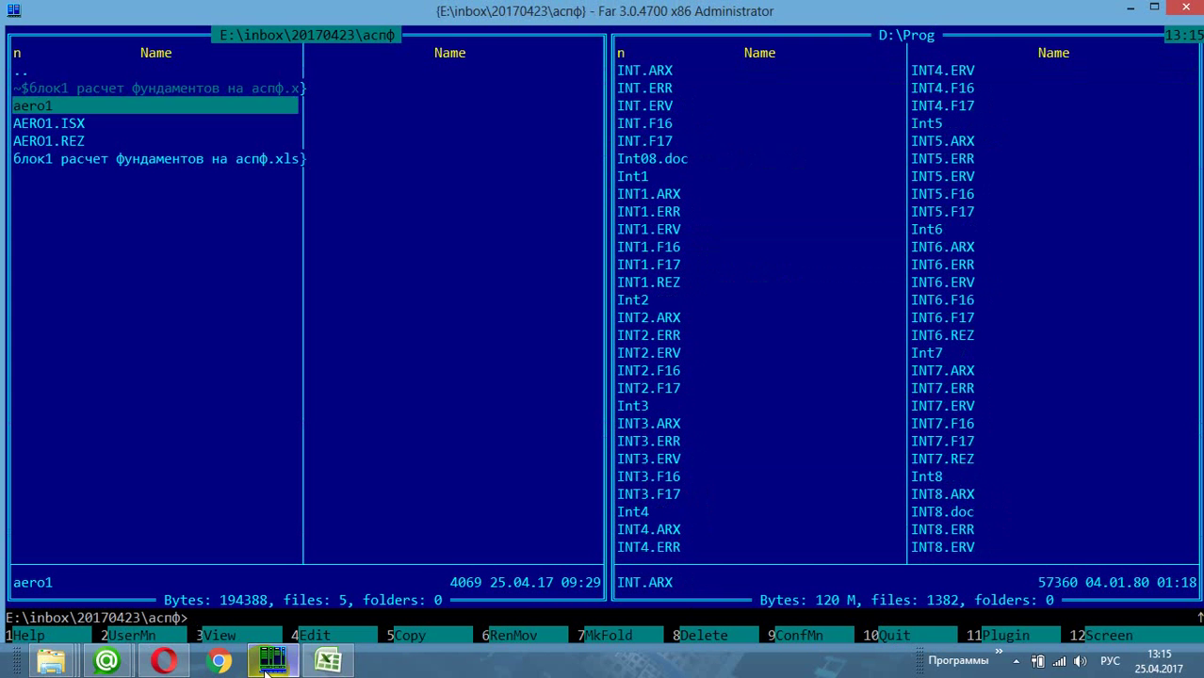
key(Down)
key(Down)
key(Up)
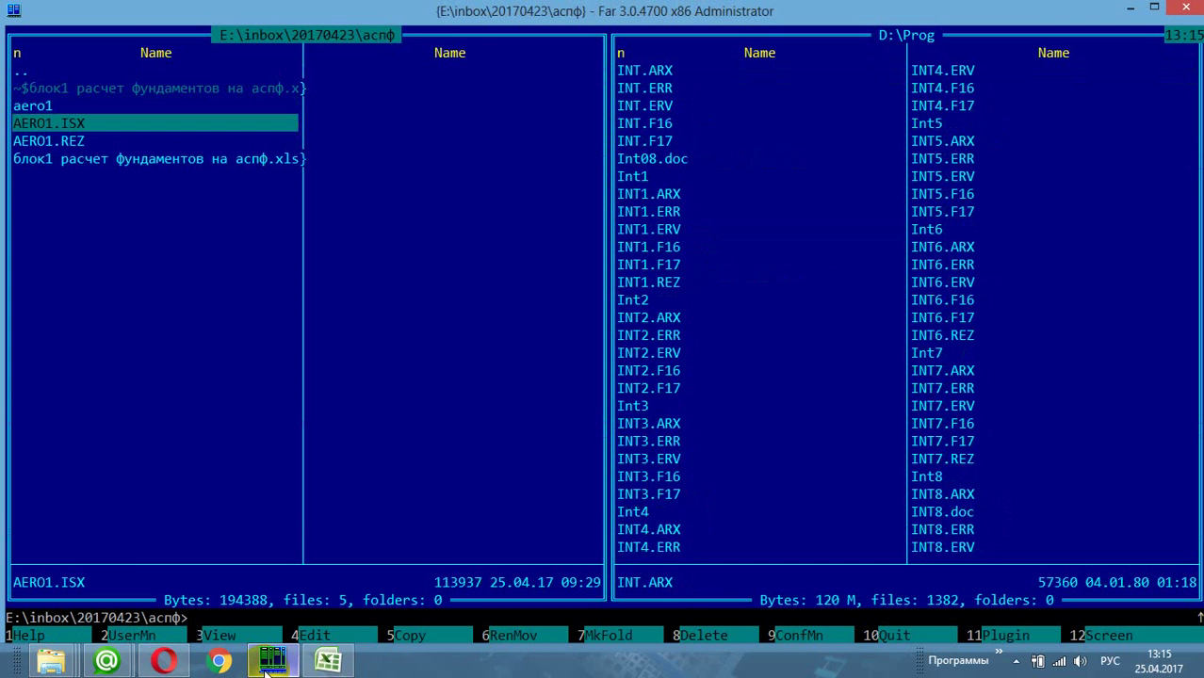
key(F4)
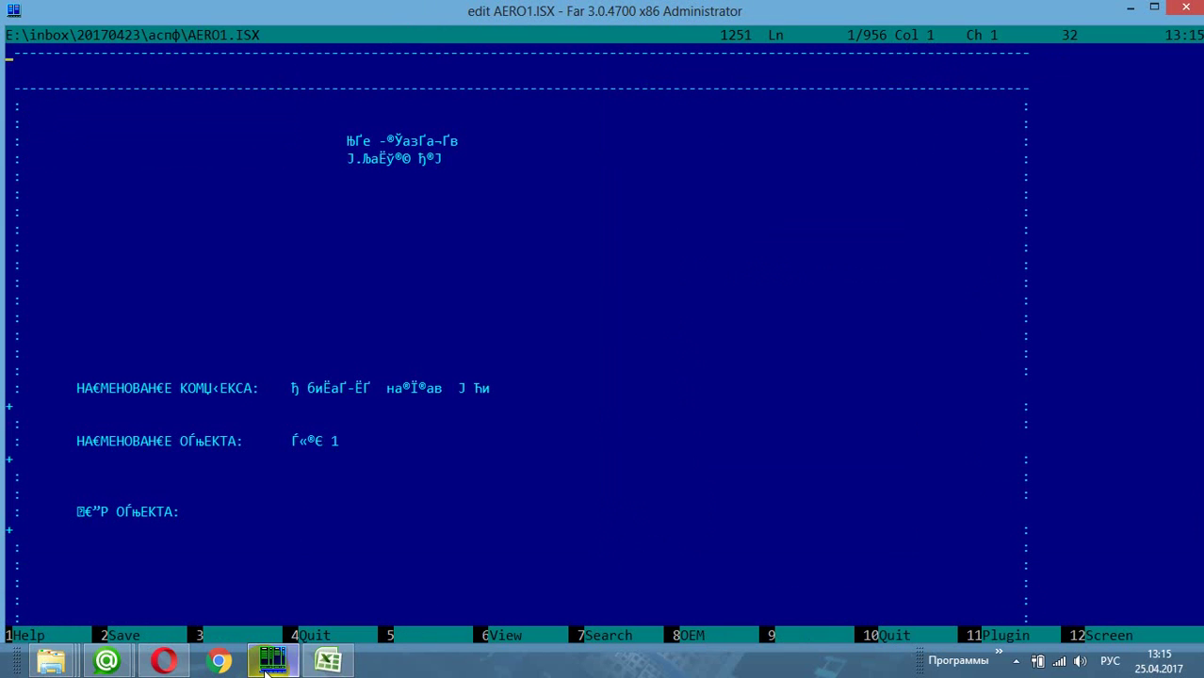
key(F8)
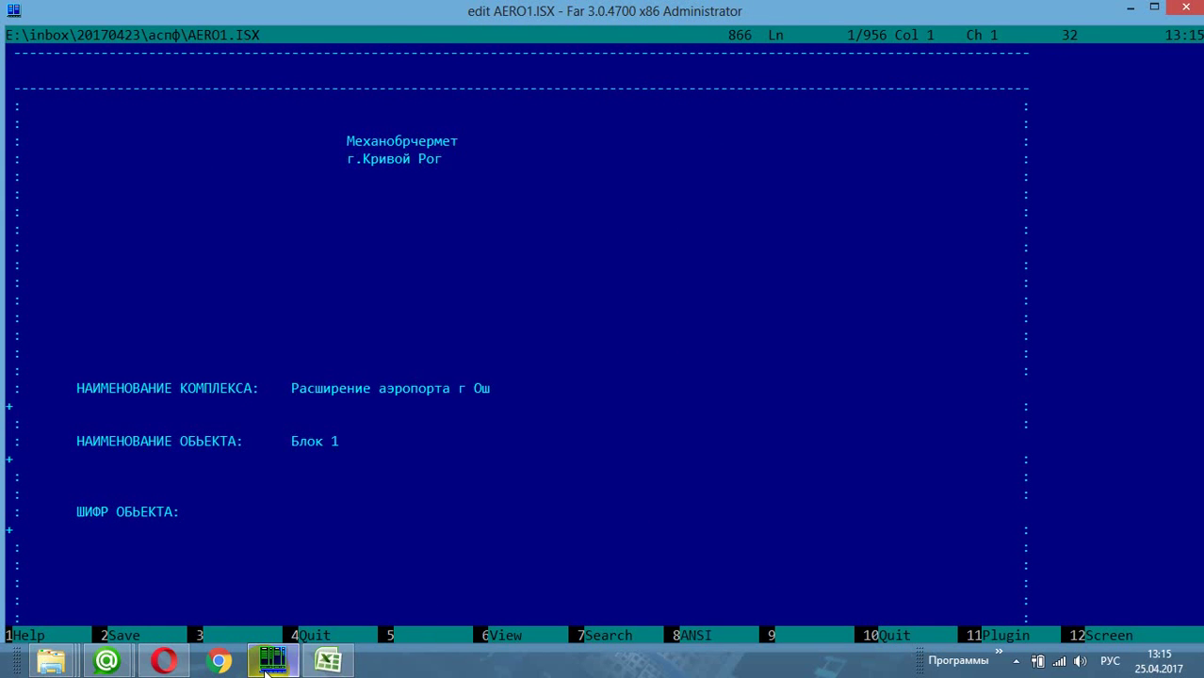
Step: Examine the N, MX, QX, MY and QY force tables near the end of AERO1.ISX, including table 19 on page 11
key(ctrl+End)
key(Up)
key(Up)
key(Up)
key(Up)
key(Up)
key(Up)
key(Up)
key(Up)
key(Up)
key(Up)
key(Up)
key(Up)
key(Up)
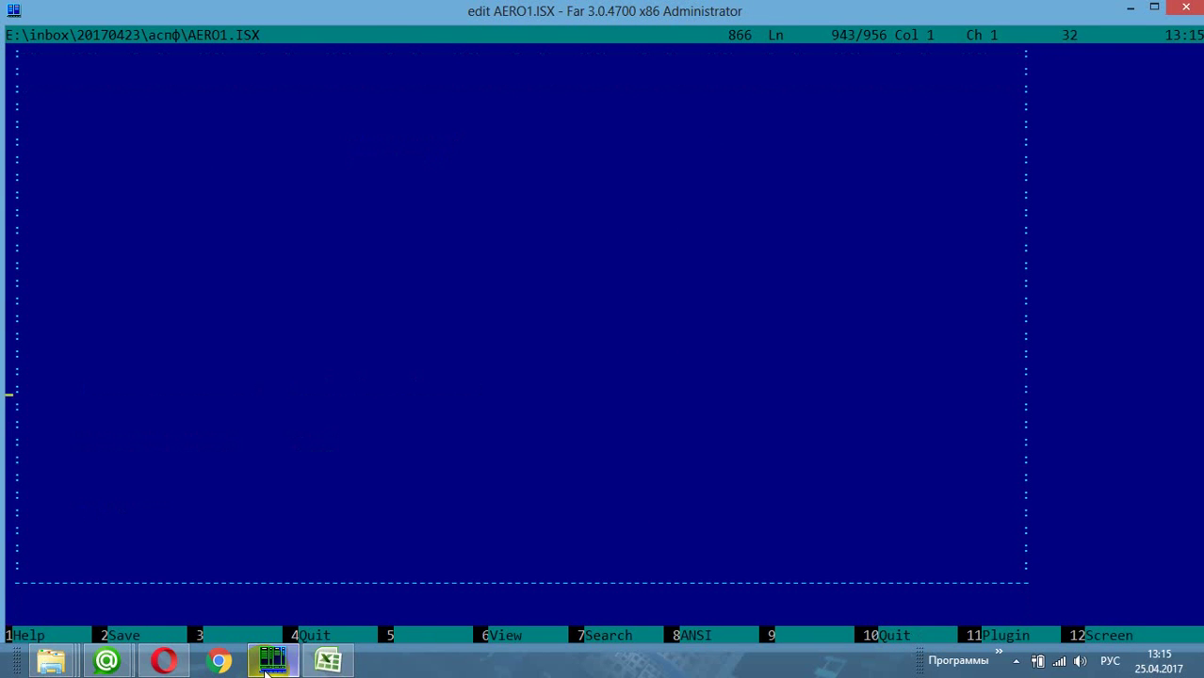
key(Up)
key(Up)
key(Up)
key(Up)
key(Up)
key(Up)
key(Up)
key(Up)
key(Up)
key(Up)
key(Up)
key(Up)
key(Up)
key(Up)
key(Up)
key(Up)
key(Up)
key(Up)
key(Up)
key(Up)
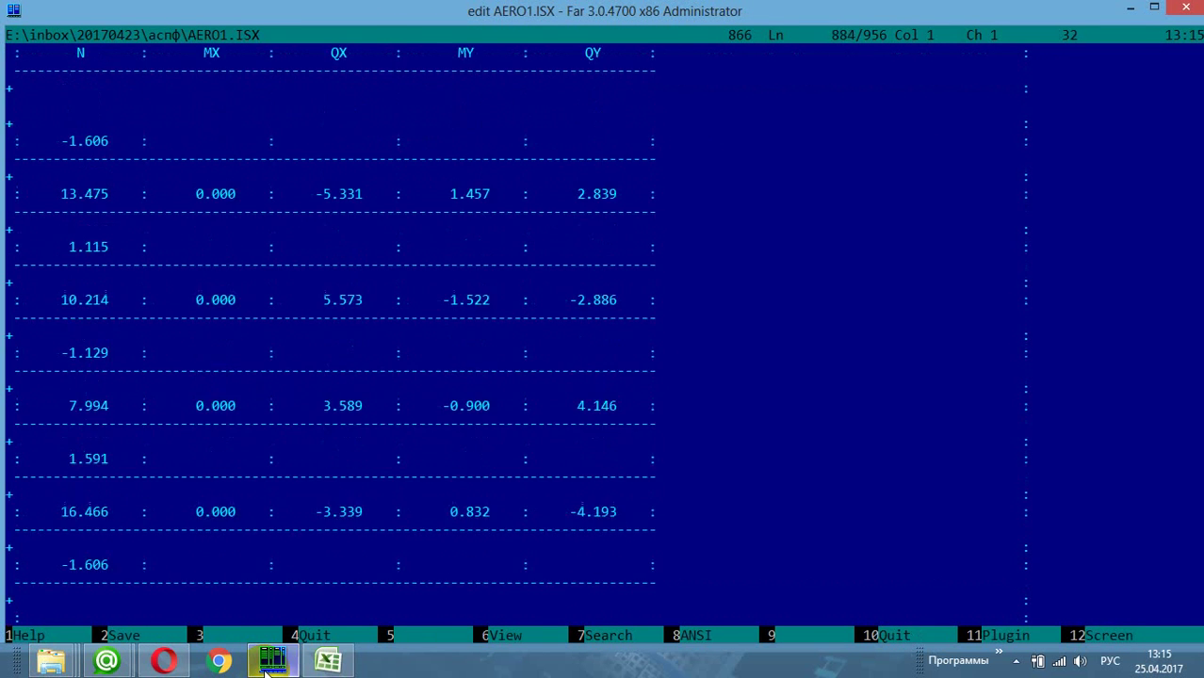
key(Up)
key(Up)
key(Up)
key(Up)
key(Up)
key(Up)
key(Up)
key(Up)
key(Up)
key(Up)
key(Up)
key(Up)
key(Up)
key(Up)
key(Up)
key(Up)
key(Up)
key(Up)
key(Up)
key(Up)
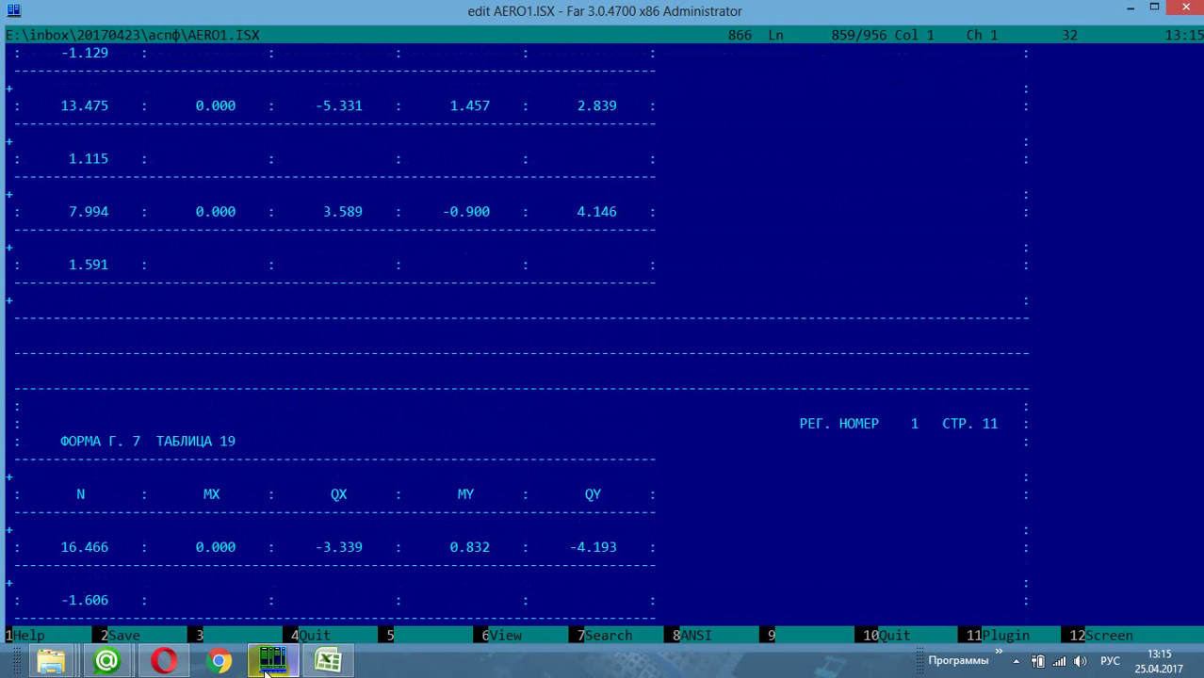
key(Down)
key(Down)
key(Down)
key(Down)
key(Down)
key(Down)
key(Down)
key(Down)
key(Down)
key(Down)
key(Down)
key(Down)
key(Down)
key(Down)
key(Down)
key(Down)
key(Down)
key(Down)
key(Down)
key(Down)
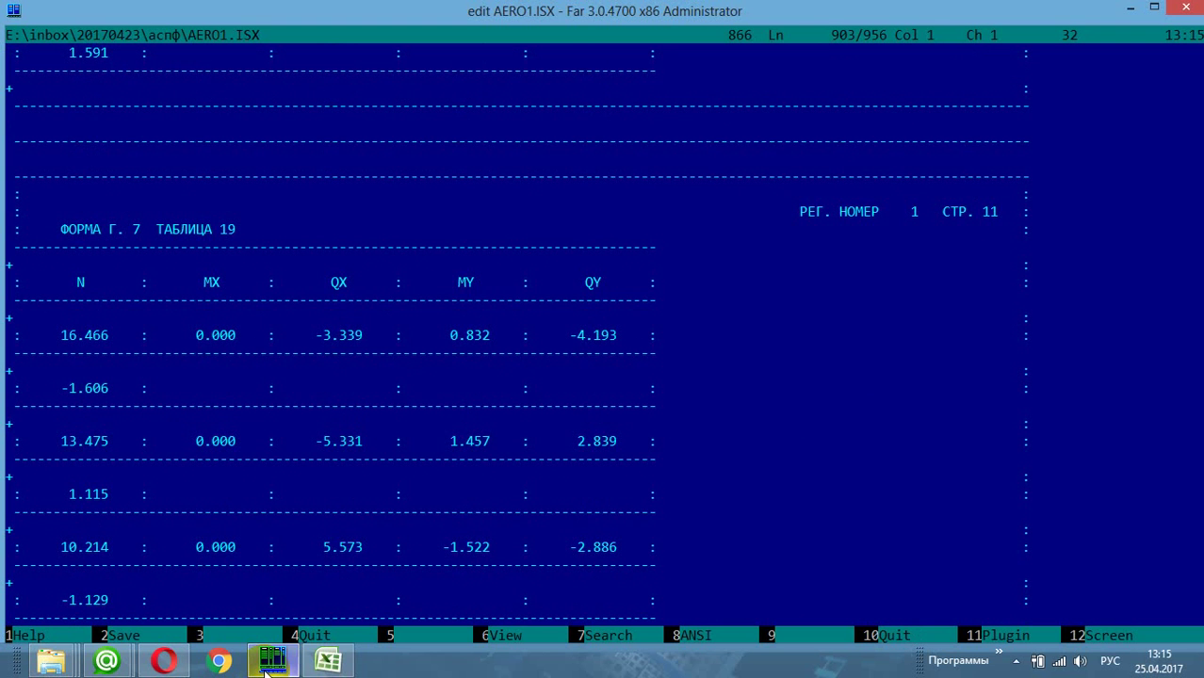
Step: Compare the force columns of the Дополнительные внутрение workbook with table 19 in AERO1.ISX, and close the file in the Far editor
click(339, 659)
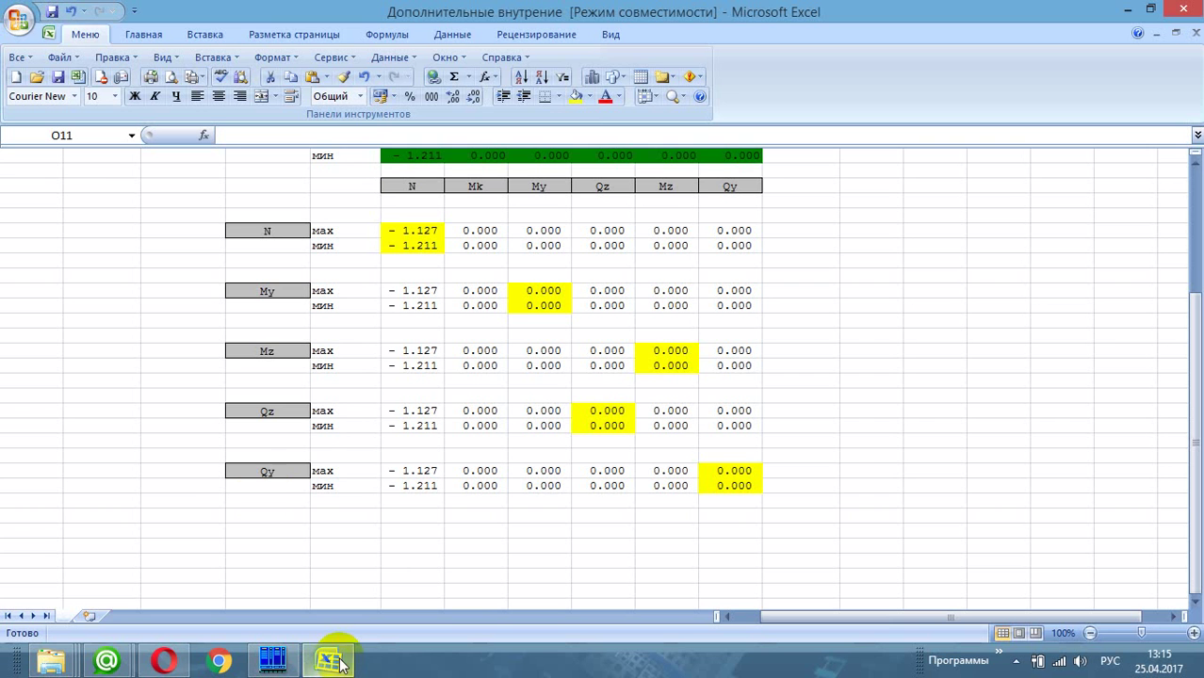
scroll(387, 447, up, 3)
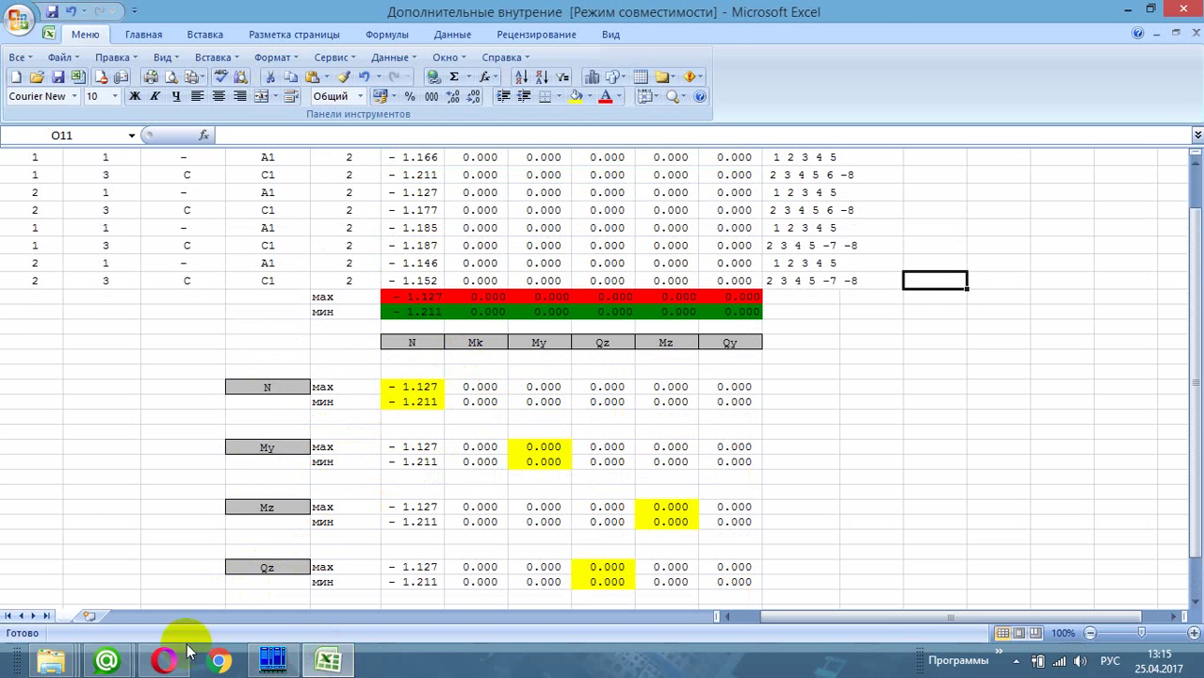
click(271, 655)
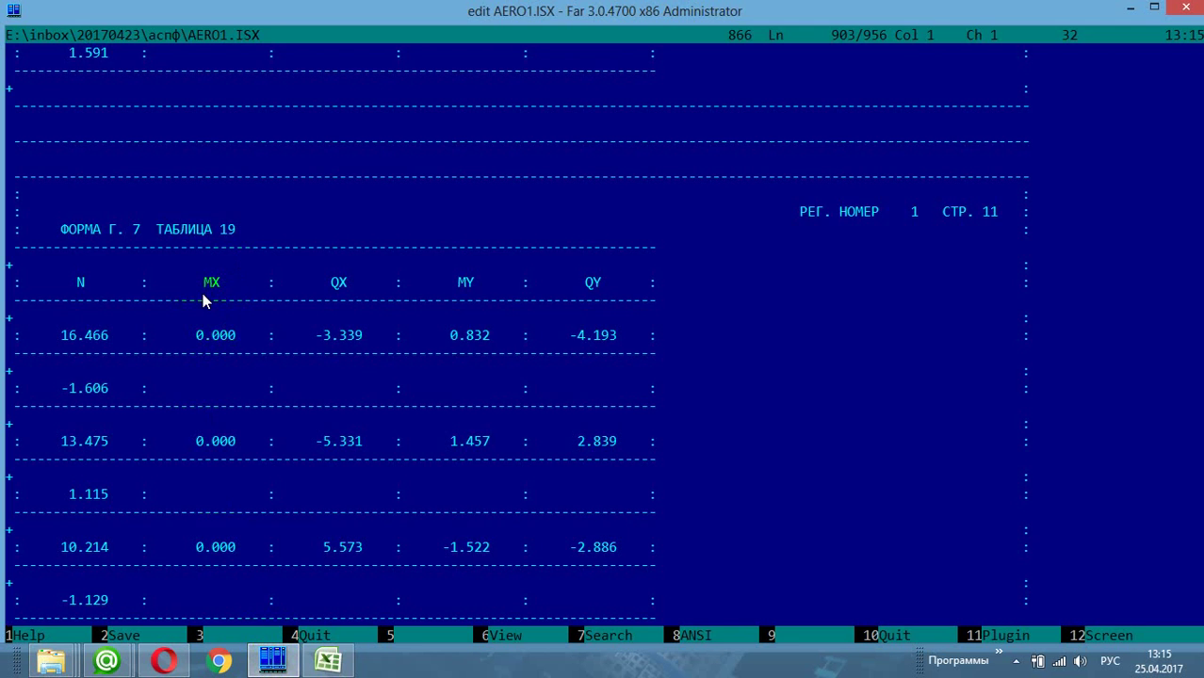
key(F10)
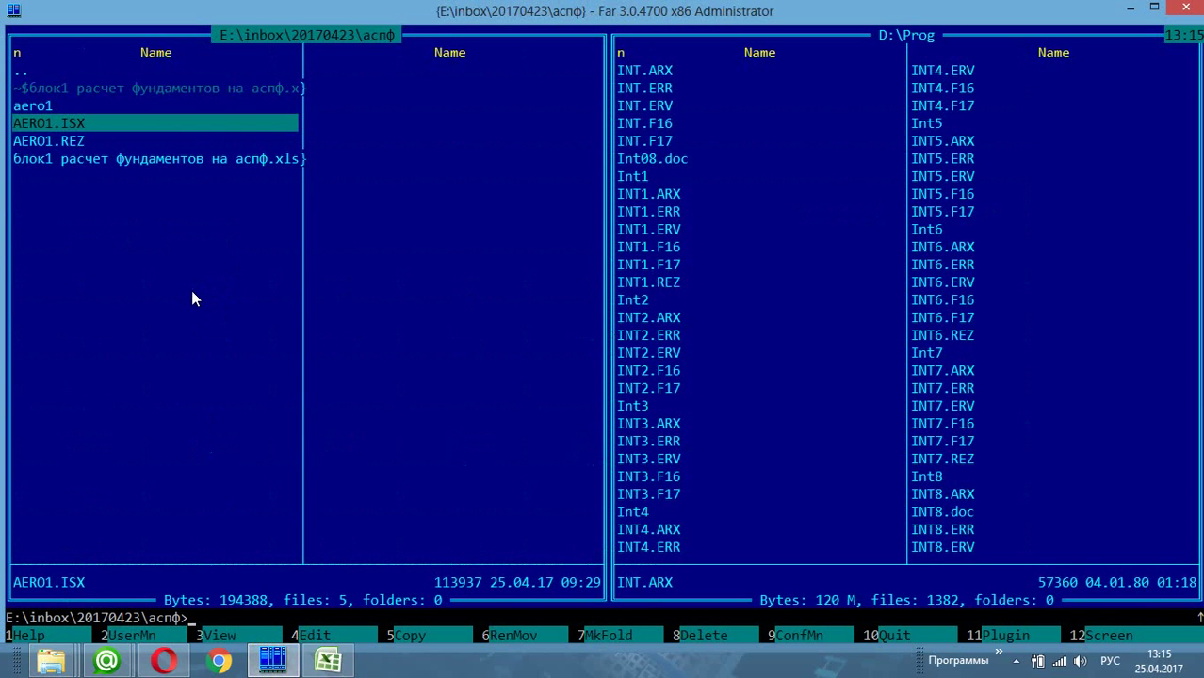
Step: Switch to Excel and bring up the блок1 расчет фундаментов на аспф workbook at the force table of foundation 1
click(328, 660)
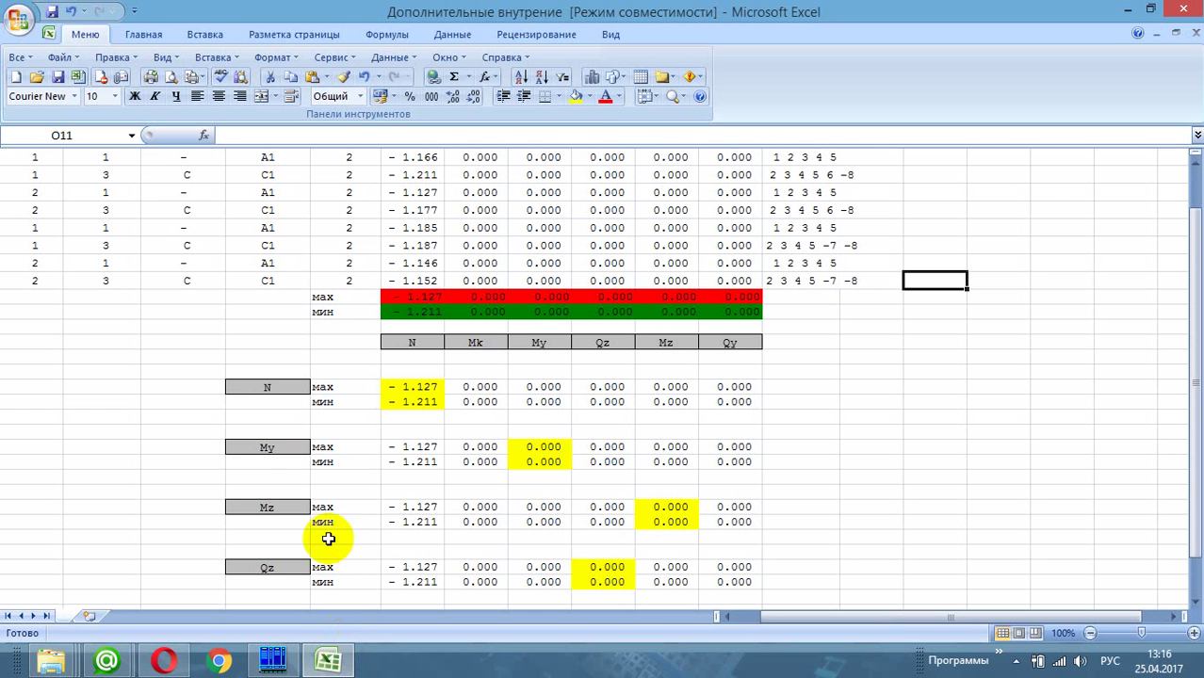
click(450, 56)
mouse_move(528, 258)
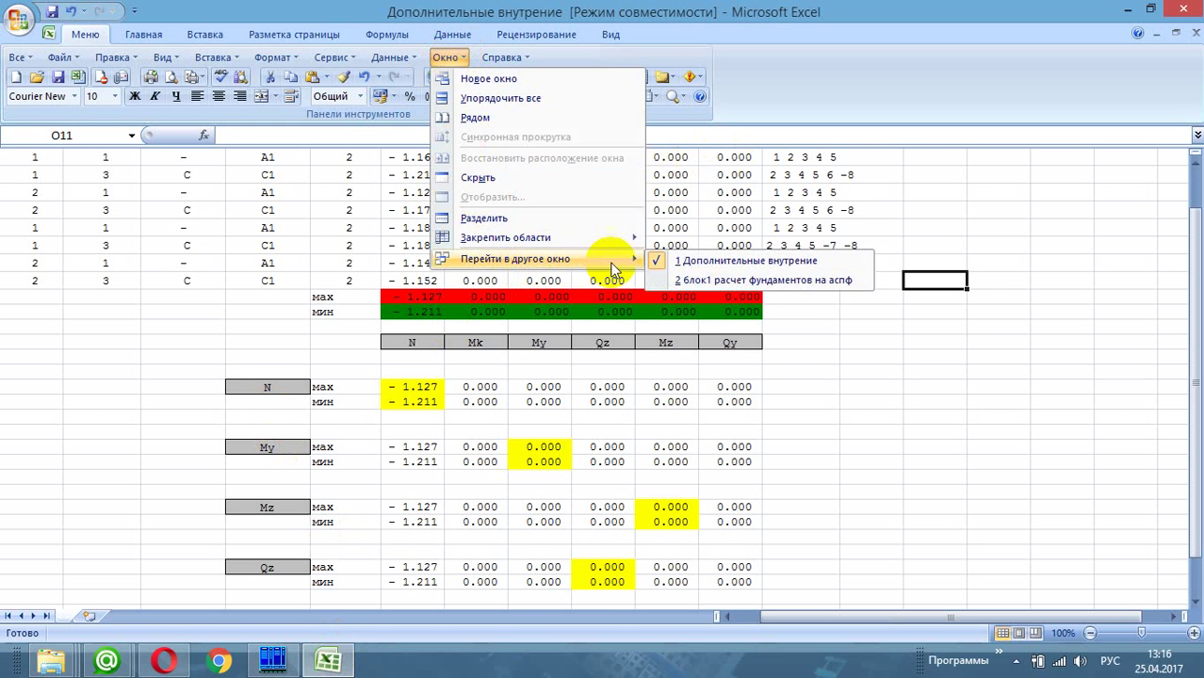
click(749, 282)
scroll(236, 362, down, 3)
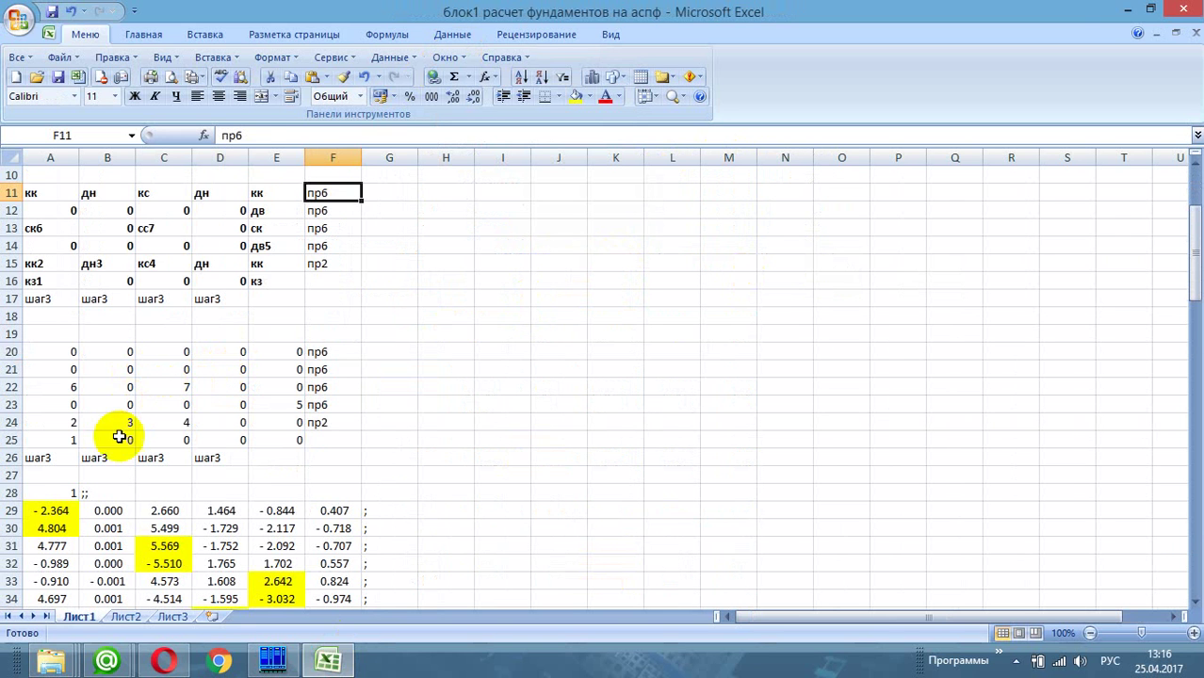
scroll(116, 436, down, 4)
Step: Clear the second-column force values of foundation 1 in cells B29:B38
click(109, 300)
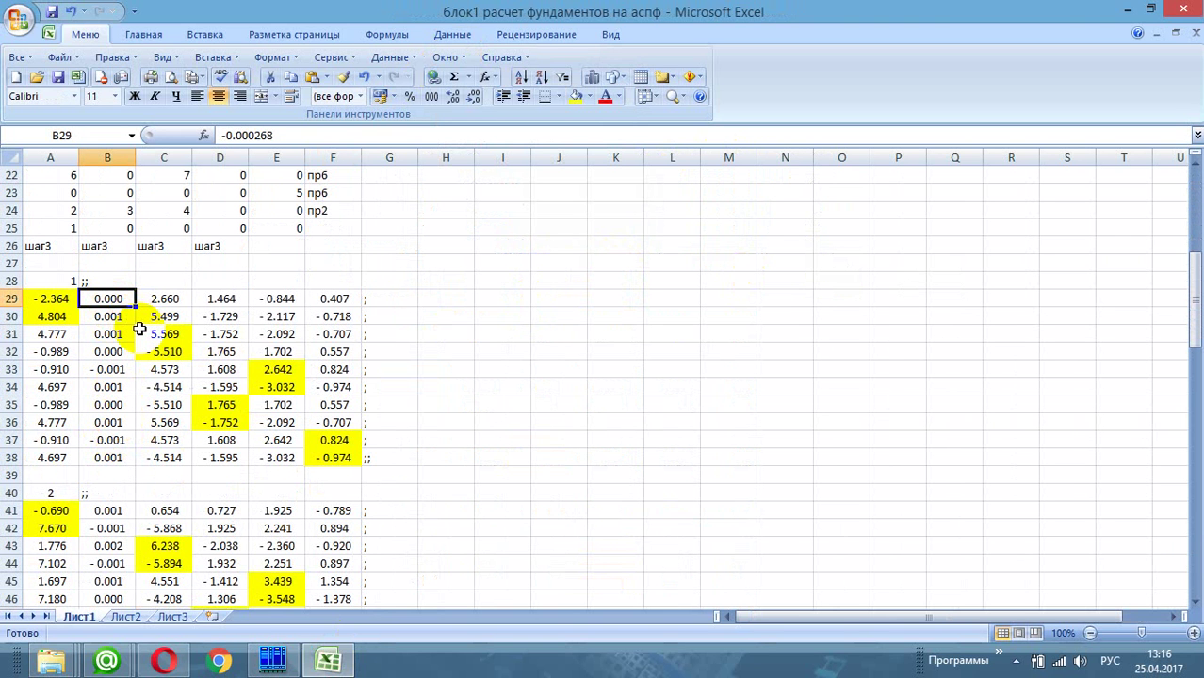
key(shift+Down)
key(shift+Down)
key(shift+Down)
key(shift+Down)
key(shift+Down)
key(shift+Down)
key(shift+Down)
key(shift+Down)
key(shift+Down)
key(shift+Down)
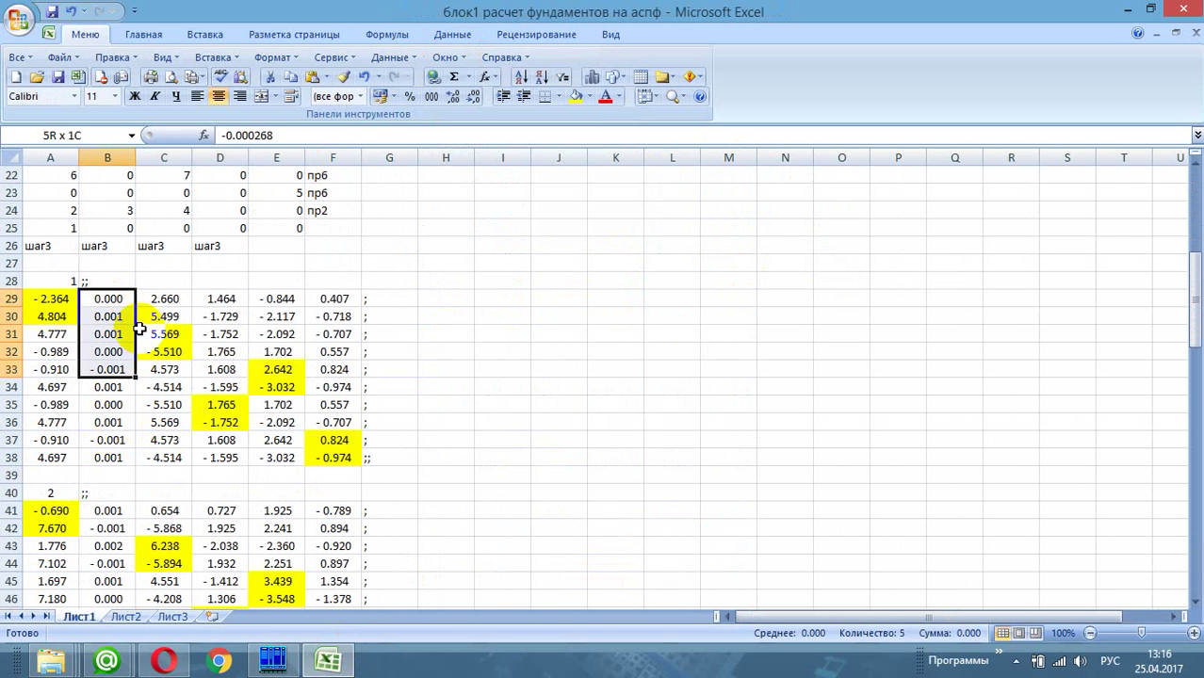
key(shift+Up)
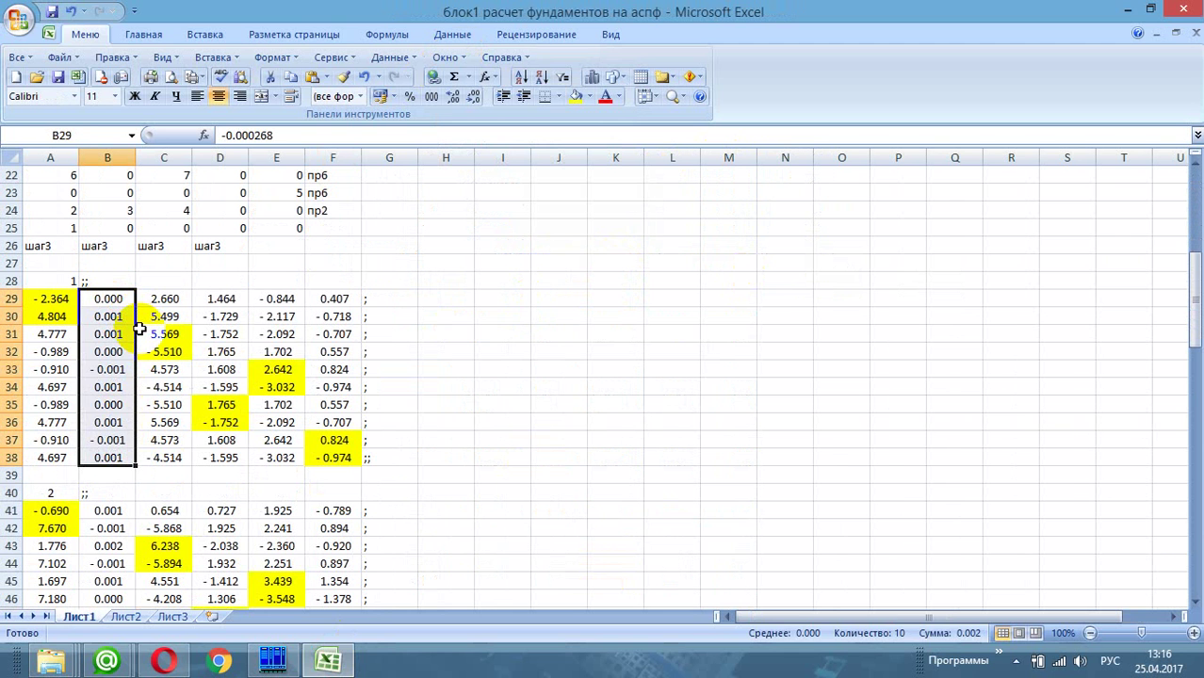
key(Delete)
Step: Clear the second-column force values of foundation 2 in cells B41:B50
key(Down)
key(Down)
key(Down)
key(Down)
key(Down)
key(Down)
key(Down)
key(Down)
key(Down)
key(Down)
key(Down)
key(Down)
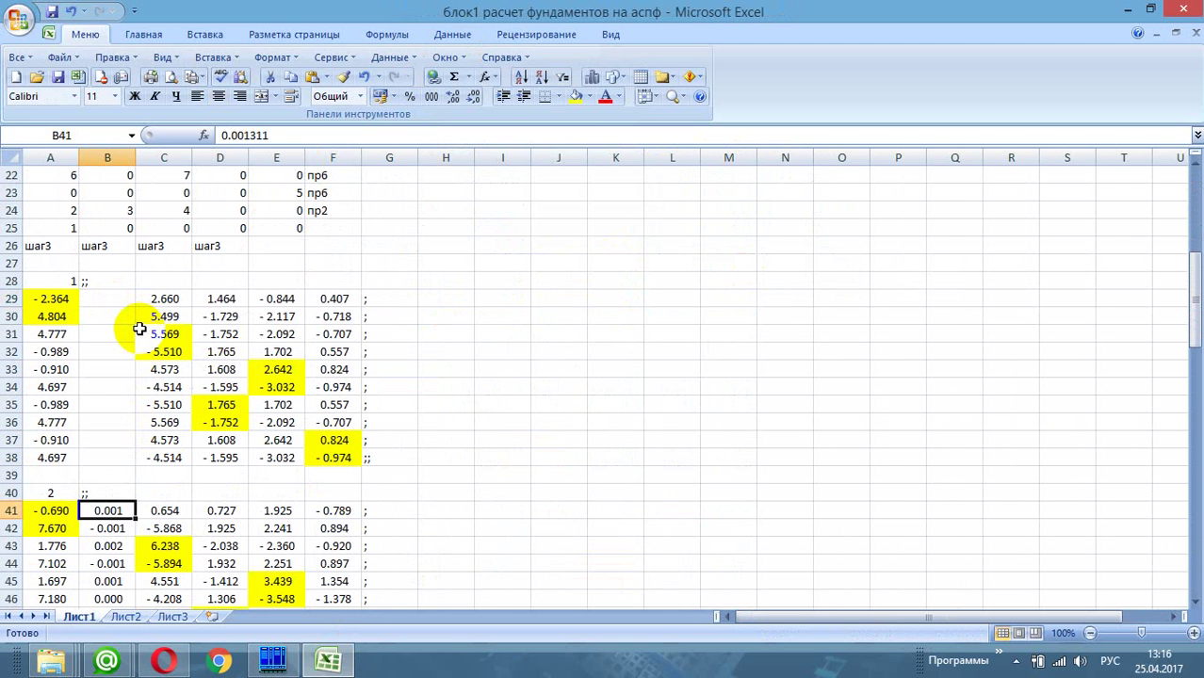
key(shift+Down)
key(shift+Down)
key(shift+Down)
key(shift+Down)
key(shift+Down)
key(shift+Down)
key(shift+Down)
key(shift+Down)
key(shift+Down)
key(shift+Down)
key(shift+Down)
key(shift+Down)
key(shift+Down)
key(shift+Down)
key(shift+Down)
key(shift+Down)
key(shift+Down)
key(shift+Down)
key(shift+Down)
key(shift+Down)
key(shift+Up)
key(shift+Up)
key(shift+Up)
key(shift+Up)
key(shift+Up)
key(shift+Up)
key(shift+Up)
key(shift+Up)
key(shift+Up)
key(shift+Up)
key(shift+Up)
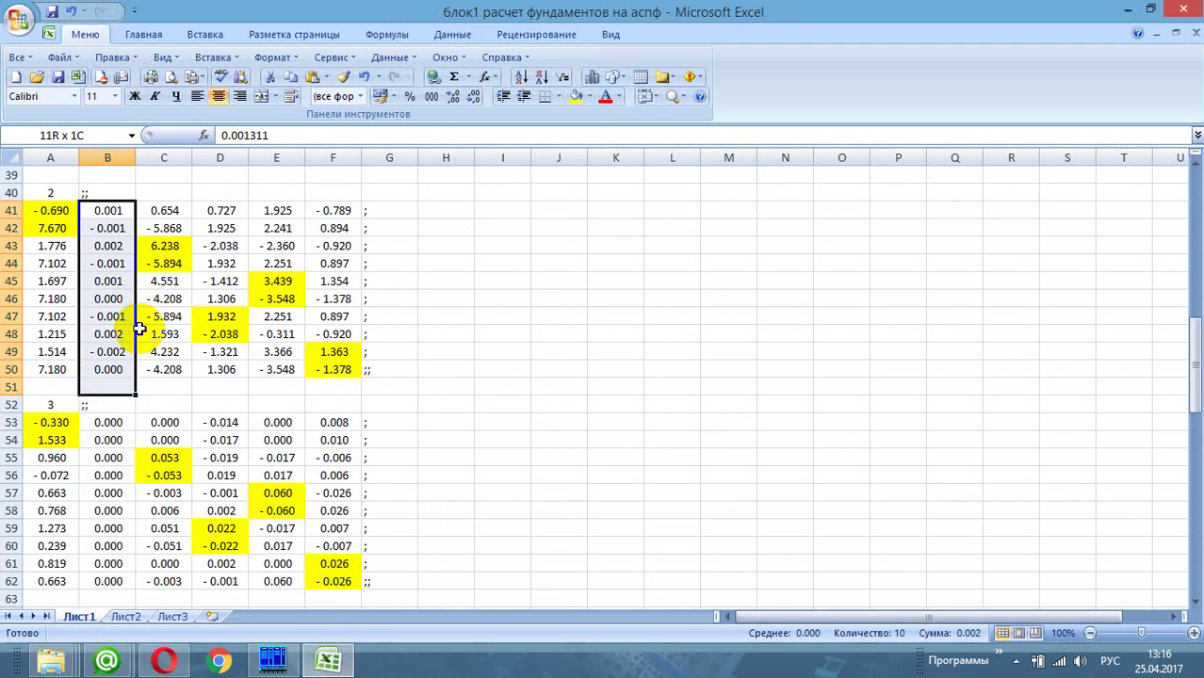
key(shift+Up)
key(Delete)
Step: Clear the second-column force values of foundation 3 in cells B53:B62
key(Down)
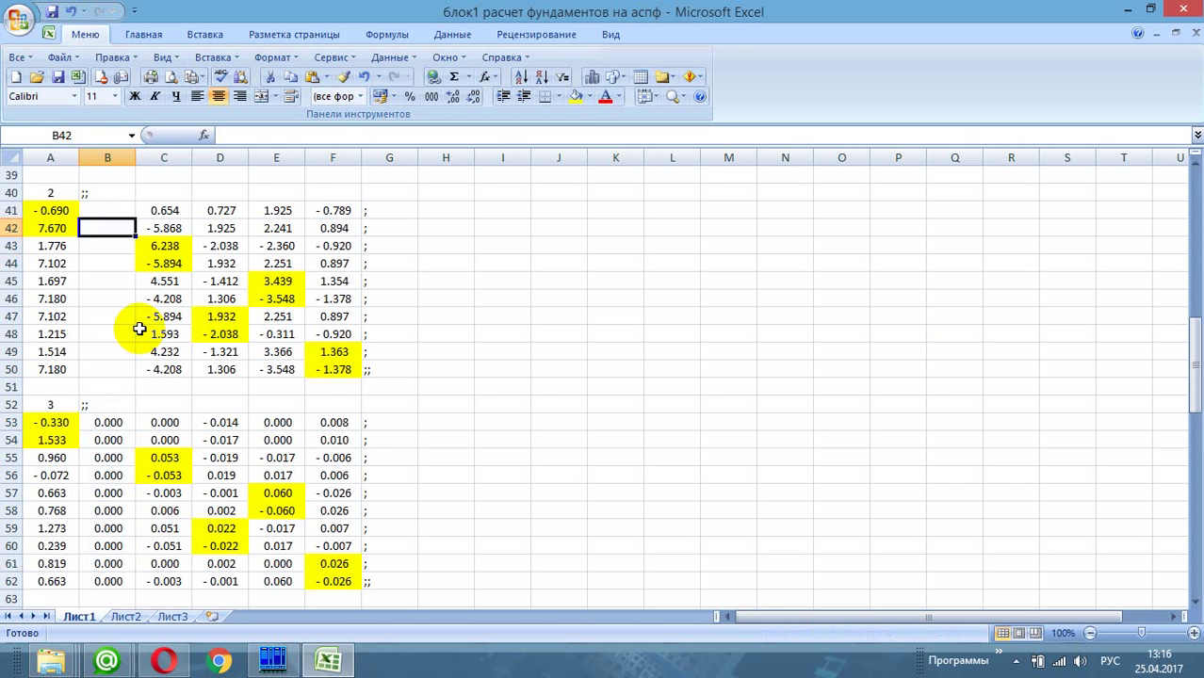
key(Down)
key(Down)
key(Down)
key(Down)
key(Down)
key(Down)
key(Down)
key(Down)
key(Down)
key(Down)
key(Down)
key(shift+Down)
key(shift+Down)
key(shift+Down)
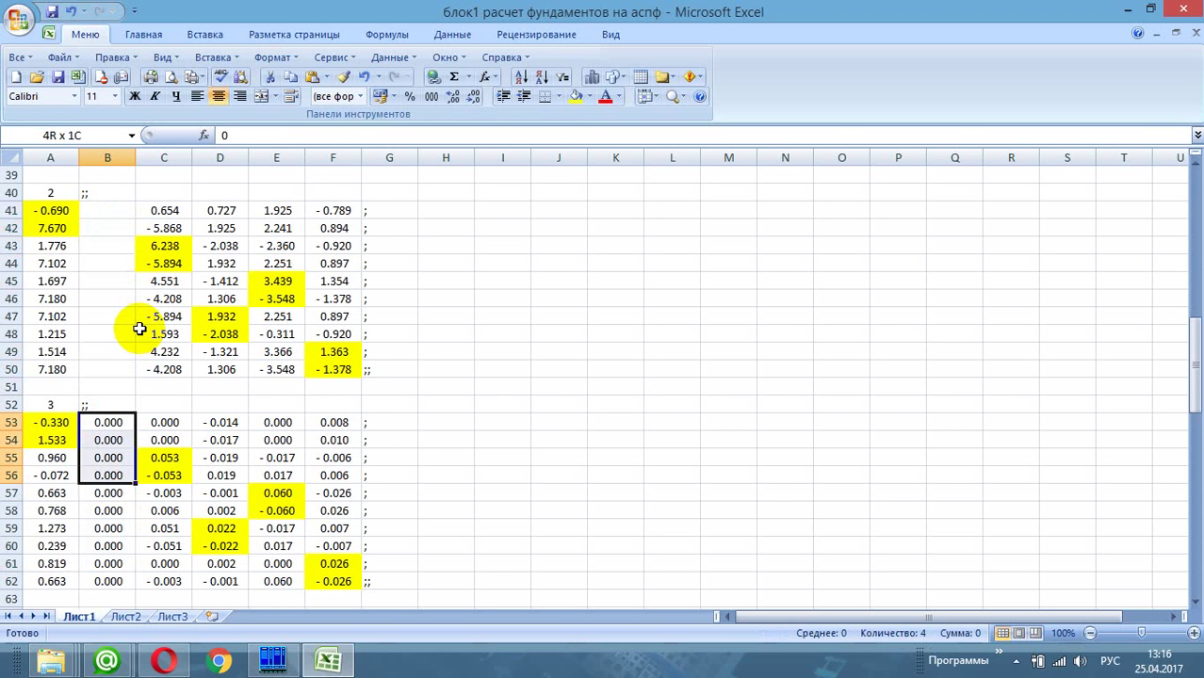
key(shift+Down)
key(shift+Down)
key(shift+Down)
key(shift+Down)
key(shift+Down)
key(shift+Down)
key(shift+Down)
key(shift+Down)
key(shift+Down)
key(shift+Down)
key(shift+Down)
key(shift+Down)
key(shift+Down)
key(shift+Down)
key(shift+Down)
key(shift+Down)
key(shift+Down)
key(shift+Up)
key(shift+Up)
key(shift+Up)
key(shift+Up)
key(shift+Up)
key(shift+Up)
key(shift+Up)
key(shift+Up)
key(shift+Up)
key(shift+Up)
key(shift+Up)
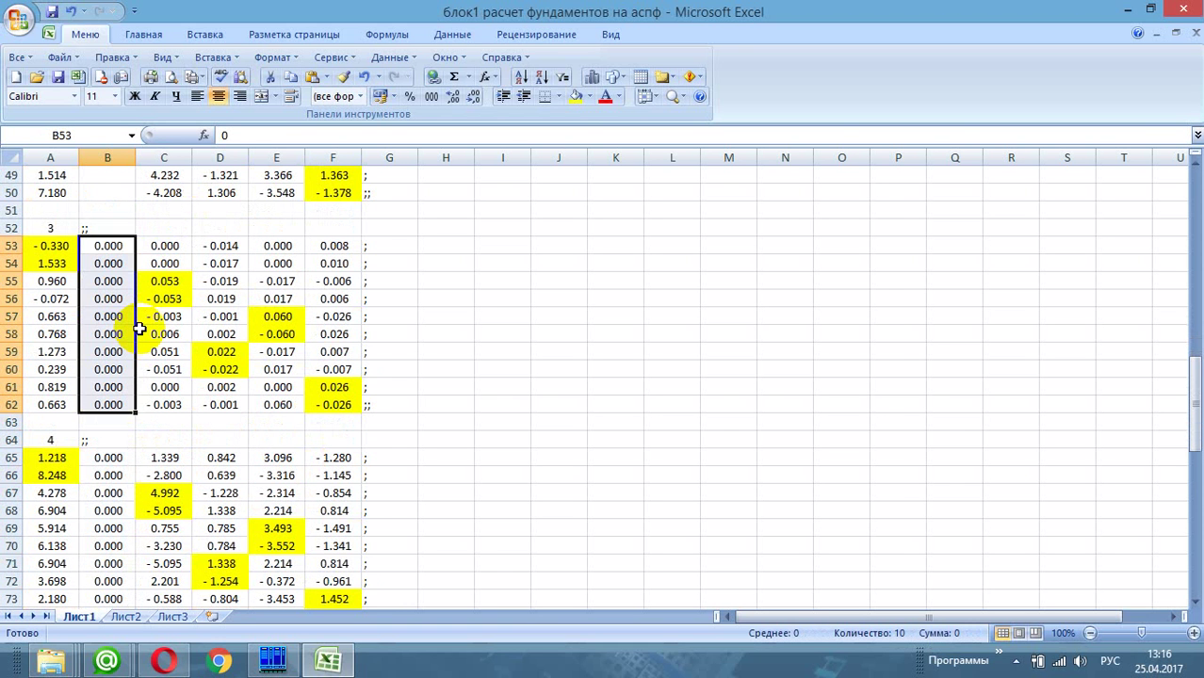
key(Delete)
Step: Clear the second-column force values of foundation 4 in cells B65:B74
key(Down)
key(Down)
key(Down)
key(ctrl+Down)
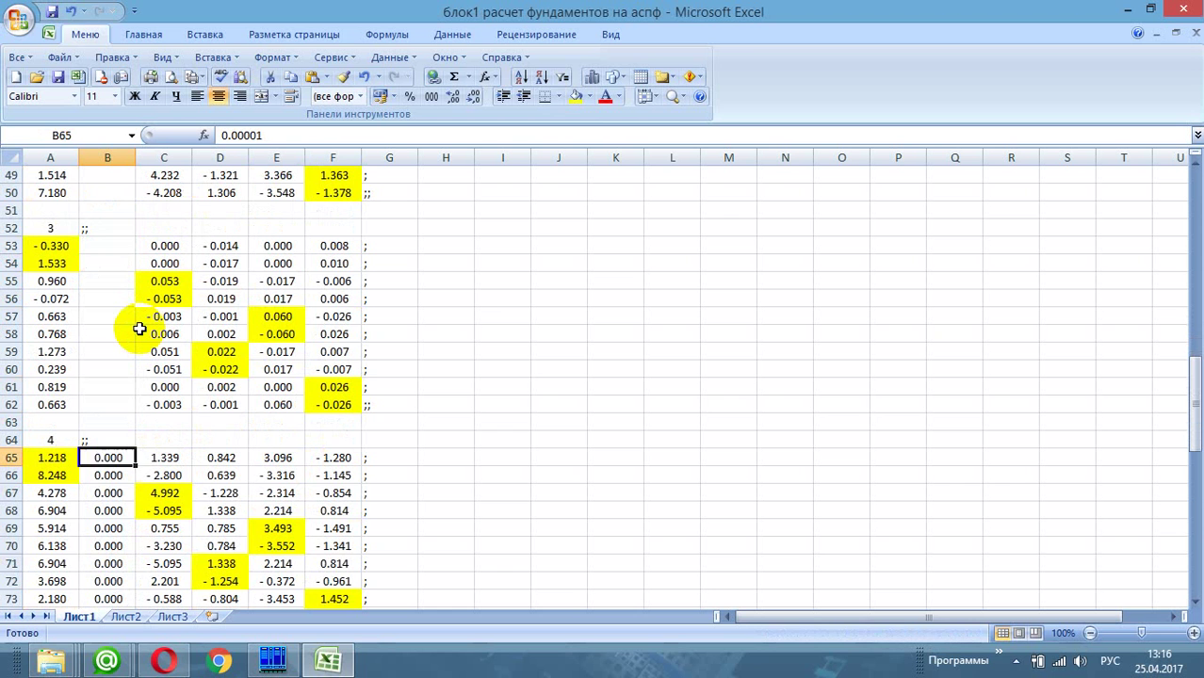
key(shift+Down)
key(shift+Down)
key(shift+Down)
key(shift+Down)
key(shift+Down)
key(shift+Down)
key(shift+Down)
key(shift+Down)
key(shift+Down)
key(shift+Down)
key(shift+Down)
key(shift+Down)
key(shift+Down)
key(shift+Down)
key(shift+Down)
key(shift+Down)
key(shift+Down)
key(shift+Down)
key(shift+Down)
key(shift+Up)
key(shift+Up)
key(shift+Up)
key(shift+Up)
key(shift+Up)
key(shift+Up)
key(shift+Up)
key(shift+Up)
key(shift+Up)
key(shift+Up)
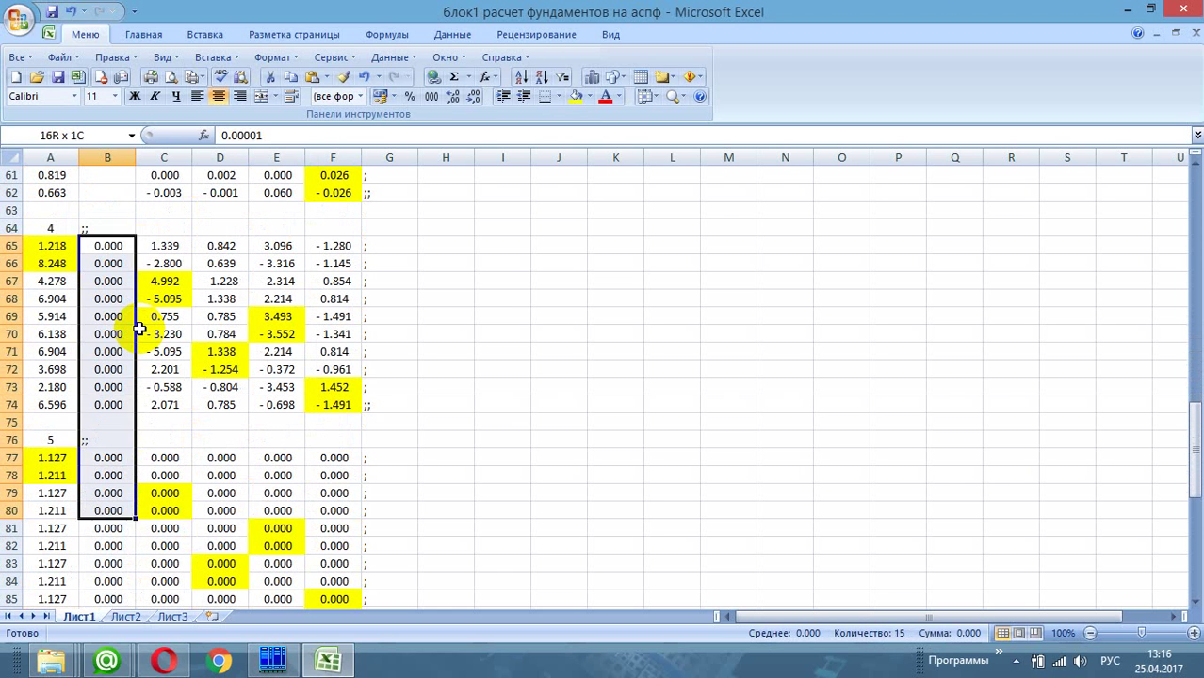
key(Delete)
Step: Clear the second-column force values of foundation 5 in cells B77:B86
key(Down)
key(Down)
key(Down)
key(Down)
key(Down)
key(Down)
key(Down)
key(Down)
key(Down)
key(Down)
key(Down)
key(Down)
key(Down)
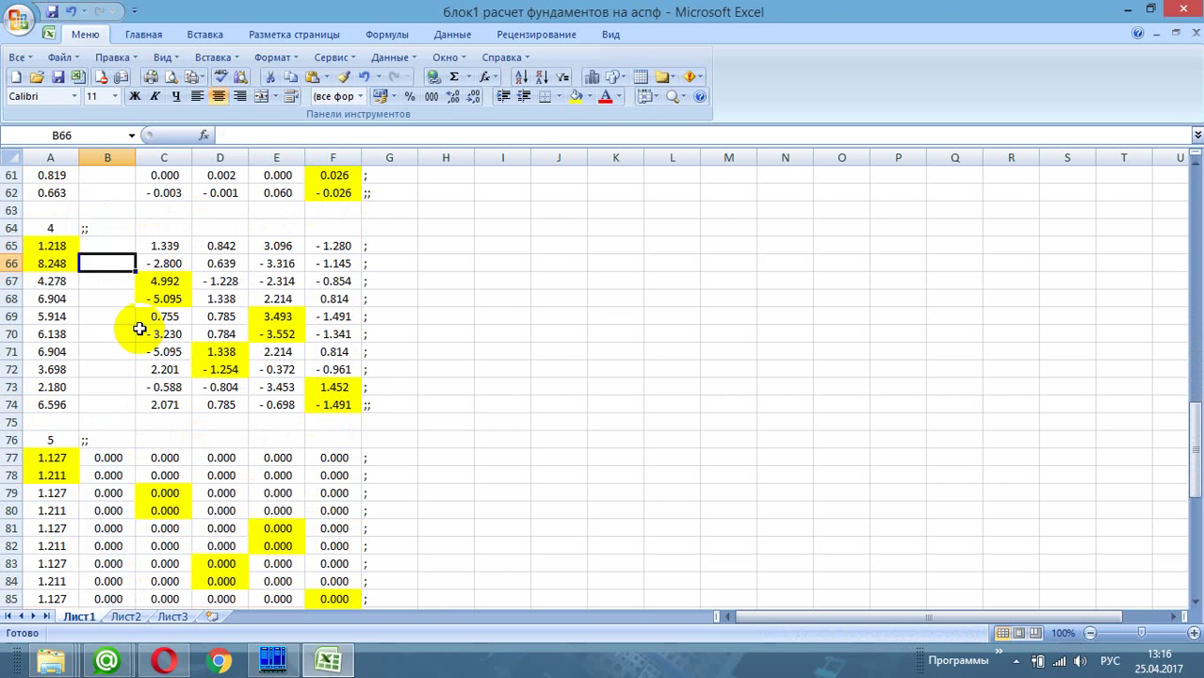
key(Up)
key(shift+Down)
key(shift+Down)
key(shift+Down)
key(shift+Down)
key(shift+Down)
key(shift+Down)
key(shift+Down)
key(shift+Down)
key(shift+Down)
key(shift+Down)
key(shift+Down)
key(shift+Down)
key(shift+Down)
key(shift+Down)
key(shift+Down)
key(shift+Down)
key(shift+Down)
key(shift+Down)
key(shift+Down)
key(shift+Down)
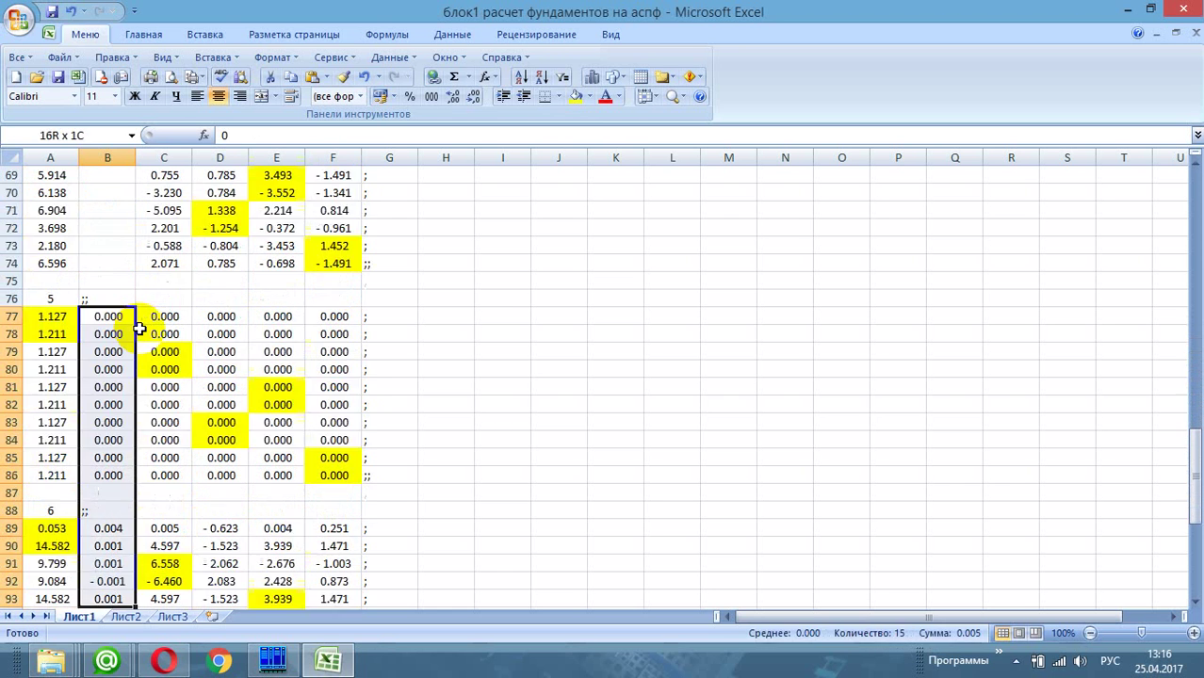
key(shift+Up)
key(shift+Up)
key(shift+Up)
key(shift+Up)
key(shift+Up)
key(shift+Up)
key(shift+Up)
key(shift+Up)
key(shift+Up)
key(shift+Up)
key(shift+Up)
key(shift+Up)
key(shift+Up)
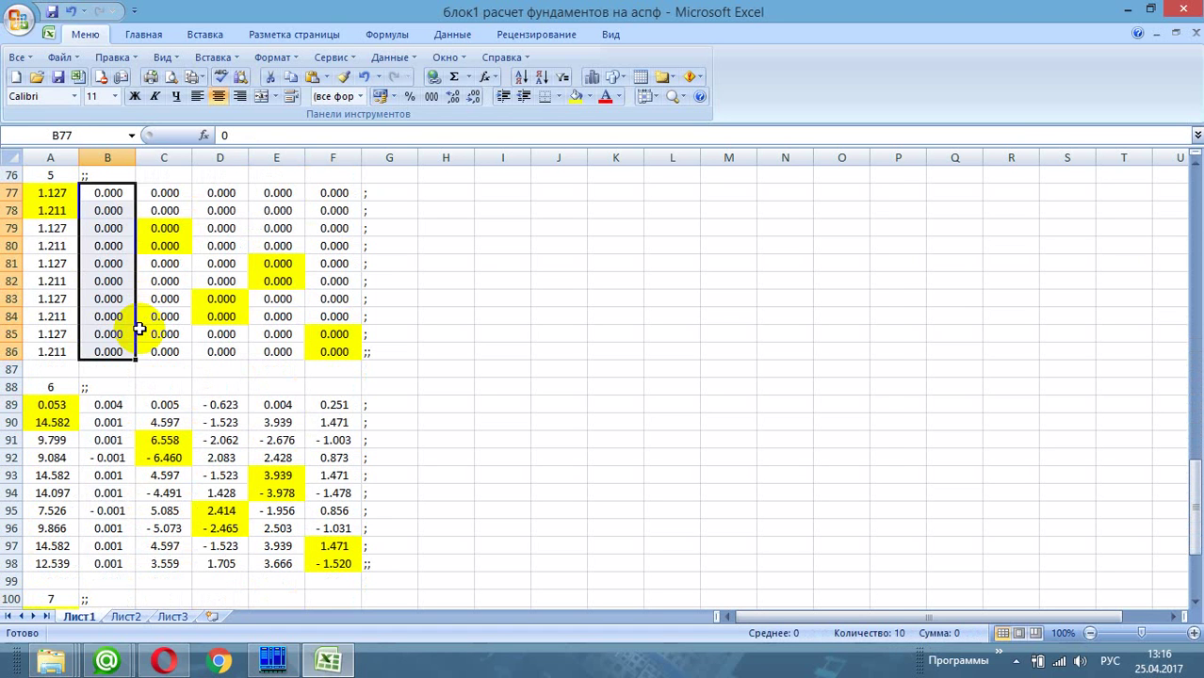
key(Delete)
Step: Clear the second-column force values of foundation 6 in cells B89:B98
key(Down)
key(Down)
key(Down)
key(Down)
key(Down)
key(Down)
key(Down)
key(Down)
key(Down)
key(Down)
key(Down)
key(Down)
key(Down)
key(Up)
key(shift+Down)
key(shift+Down)
key(shift+Down)
key(shift+Down)
key(shift+Down)
key(shift+Down)
key(shift+Down)
key(shift+Down)
key(shift+Down)
key(shift+Down)
key(shift+Down)
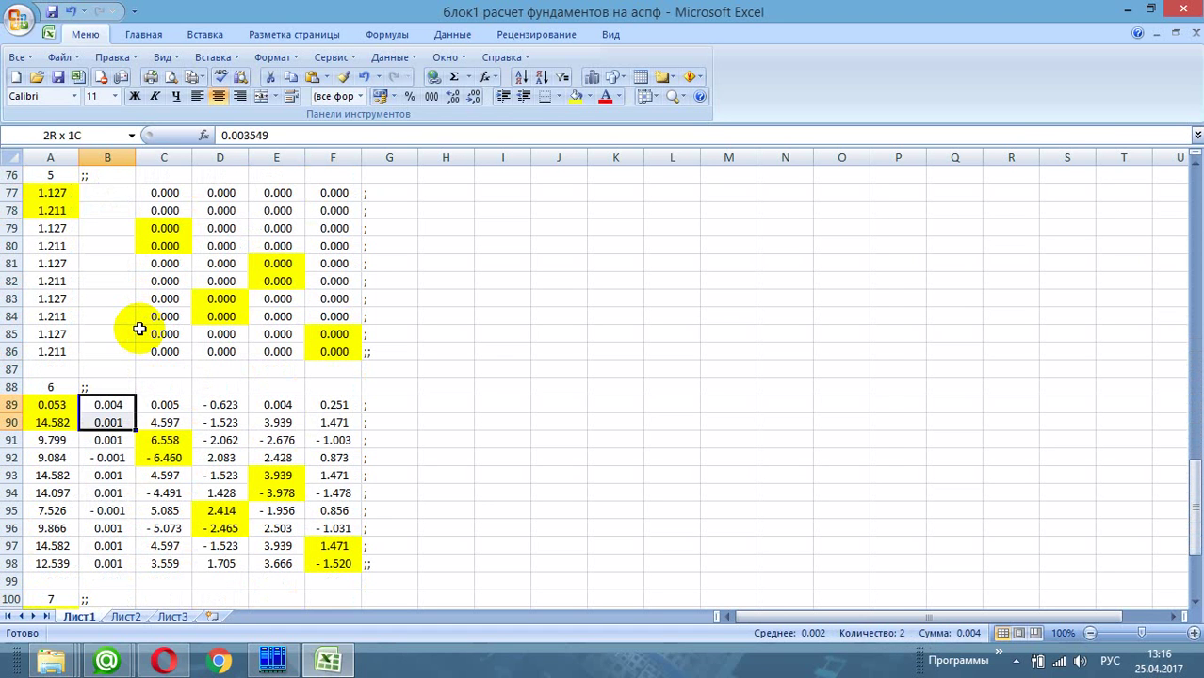
key(shift+Up)
key(shift+Up)
key(Delete)
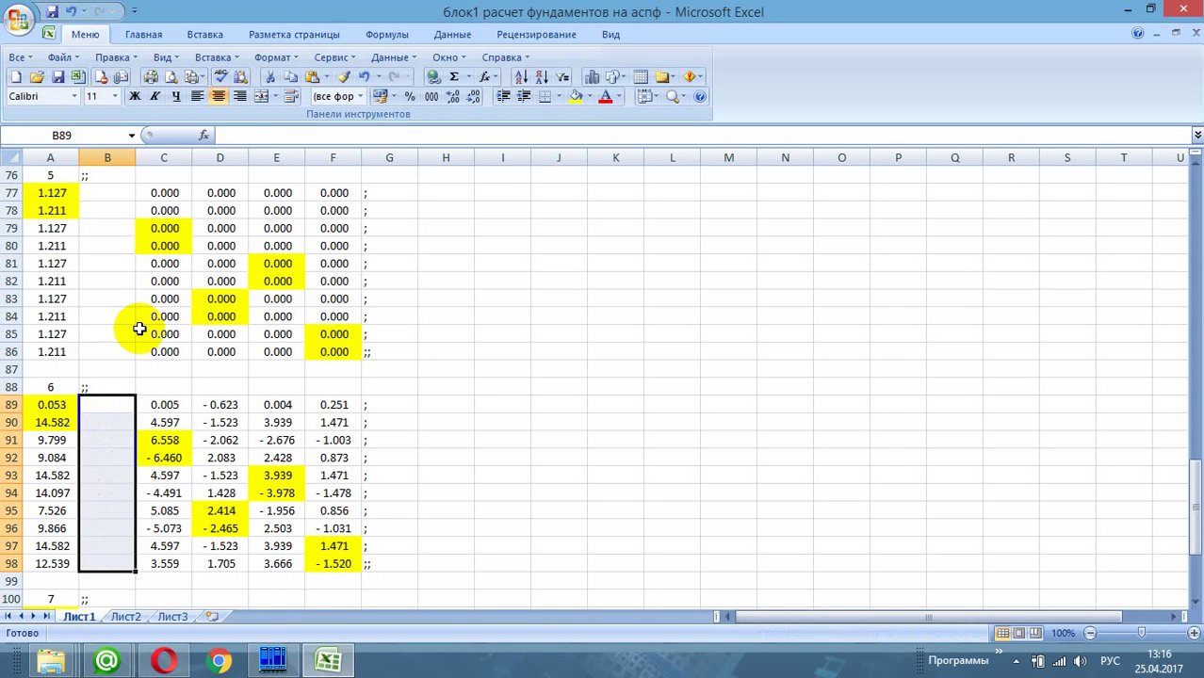
Step: Clear the second-column force values of foundation 7 in cells B101:B110
key(Down)
key(Down)
key(Down)
key(Down)
key(Down)
key(Down)
key(Down)
key(Down)
key(Down)
key(Down)
key(Down)
key(Down)
key(Down)
key(Down)
key(Down)
key(Down)
key(Down)
key(Down)
key(Down)
key(Down)
key(Down)
key(Down)
key(Down)
key(Down)
key(Down)
key(Down)
key(Down)
key(Down)
key(Down)
key(Down)
key(Down)
key(Up)
key(Up)
key(Up)
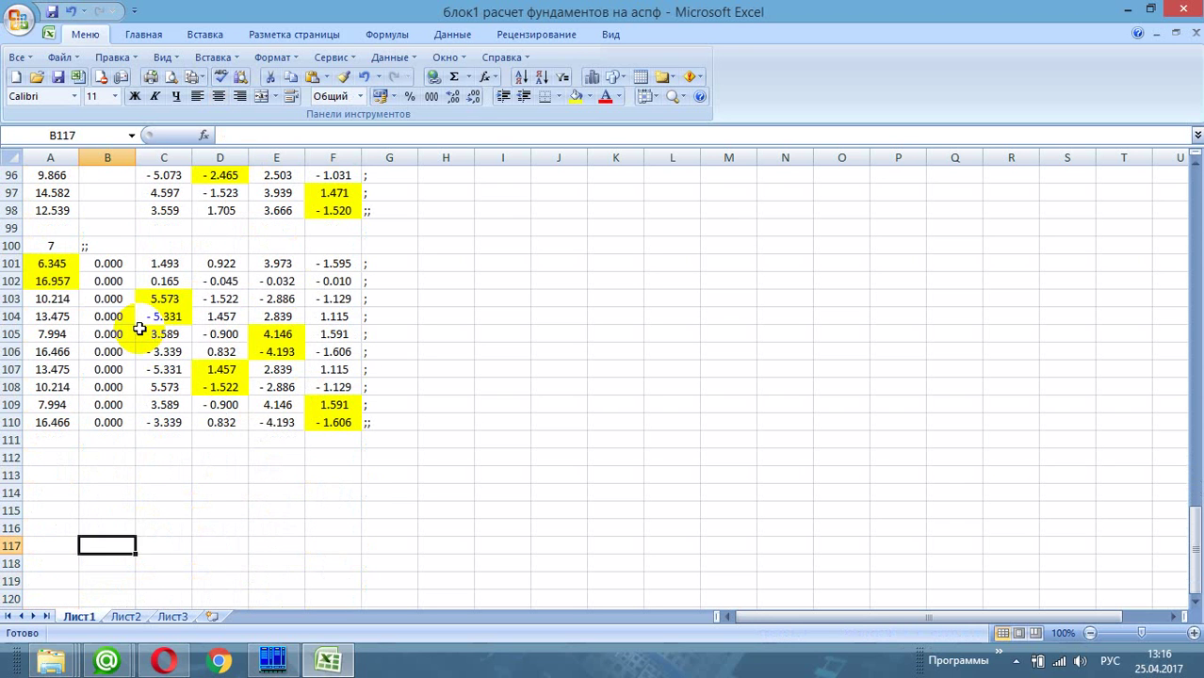
key(Up)
key(Up)
key(Up)
key(Up)
key(Up)
key(Up)
key(Up)
key(Up)
key(Up)
key(Up)
key(Up)
key(Up)
key(Up)
key(Up)
key(Up)
key(shift+Up)
key(shift+Down)
key(shift+Down)
key(shift+Down)
key(shift+Down)
key(shift+Down)
key(shift+Down)
key(shift+Down)
key(shift+Down)
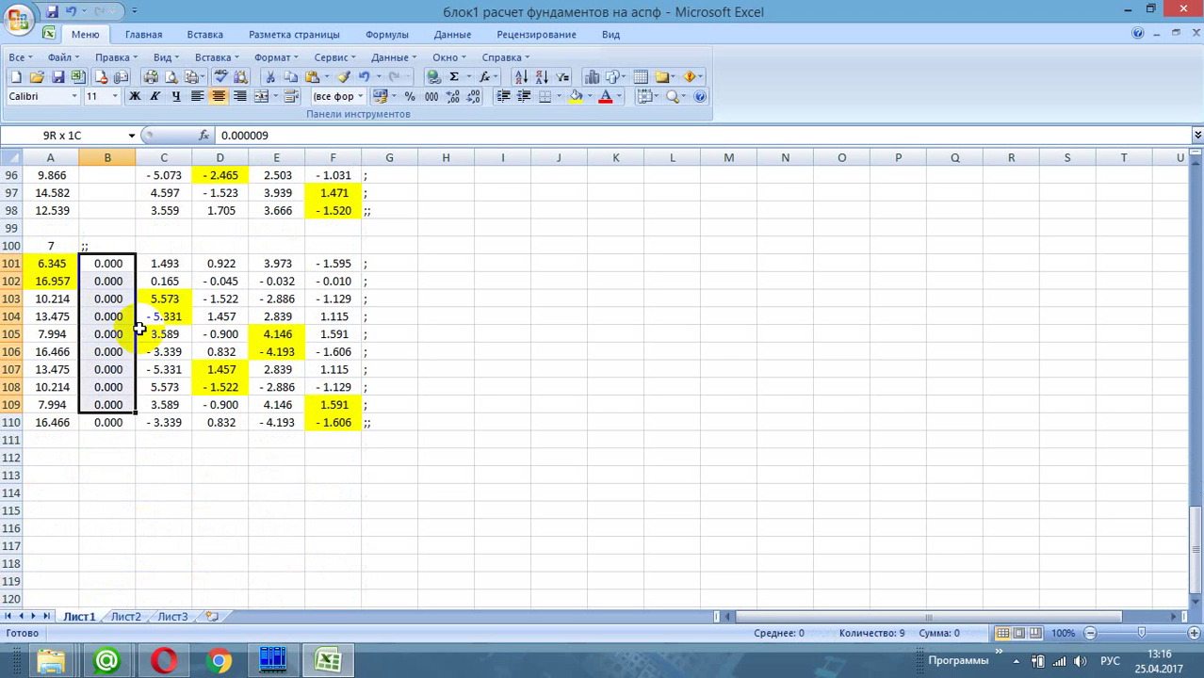
key(Delete)
key(Left)
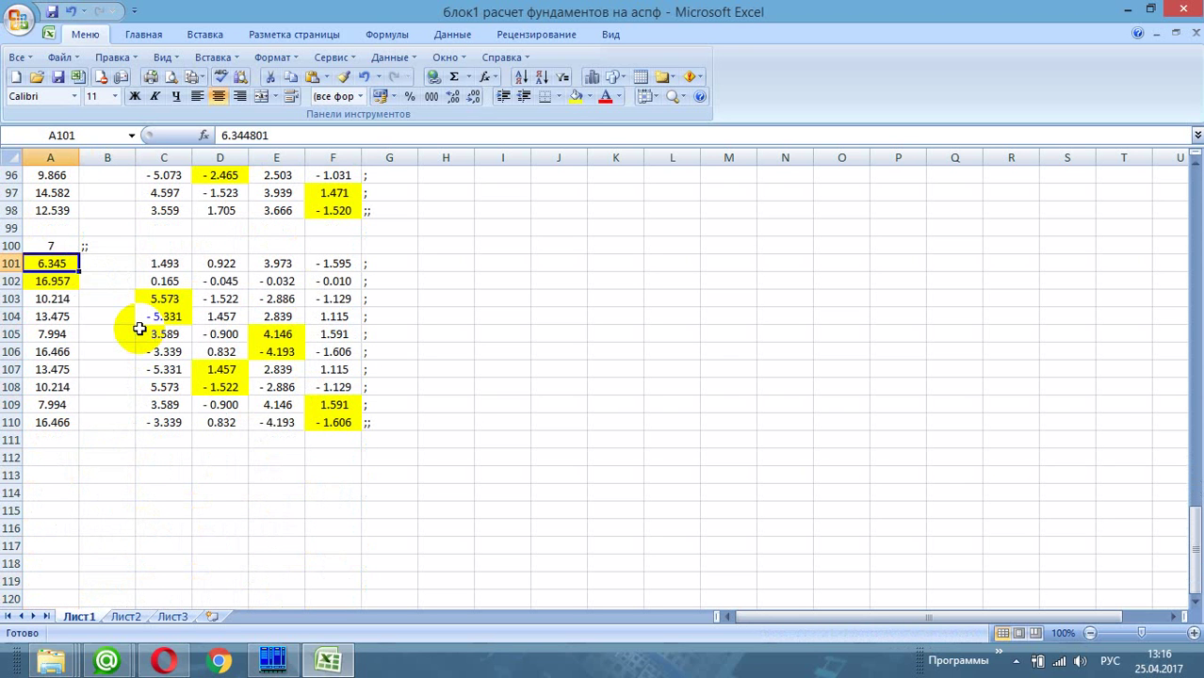
Step: Copy the force tables of all seven foundations, range A28:G110 on Лист1
key(Up)
key(Up)
key(Up)
key(Up)
key(Up)
key(Up)
key(Up)
key(Up)
key(Up)
key(Up)
key(Up)
key(Up)
key(Up)
key(Up)
key(Up)
key(Up)
key(Up)
key(Up)
key(Up)
key(Up)
key(Up)
key(Up)
key(Up)
key(Up)
key(Up)
key(Up)
key(Up)
key(Up)
key(Up)
key(Up)
key(Up)
key(Up)
key(Up)
key(Up)
key(Up)
key(Up)
key(Up)
key(Up)
key(Up)
key(Up)
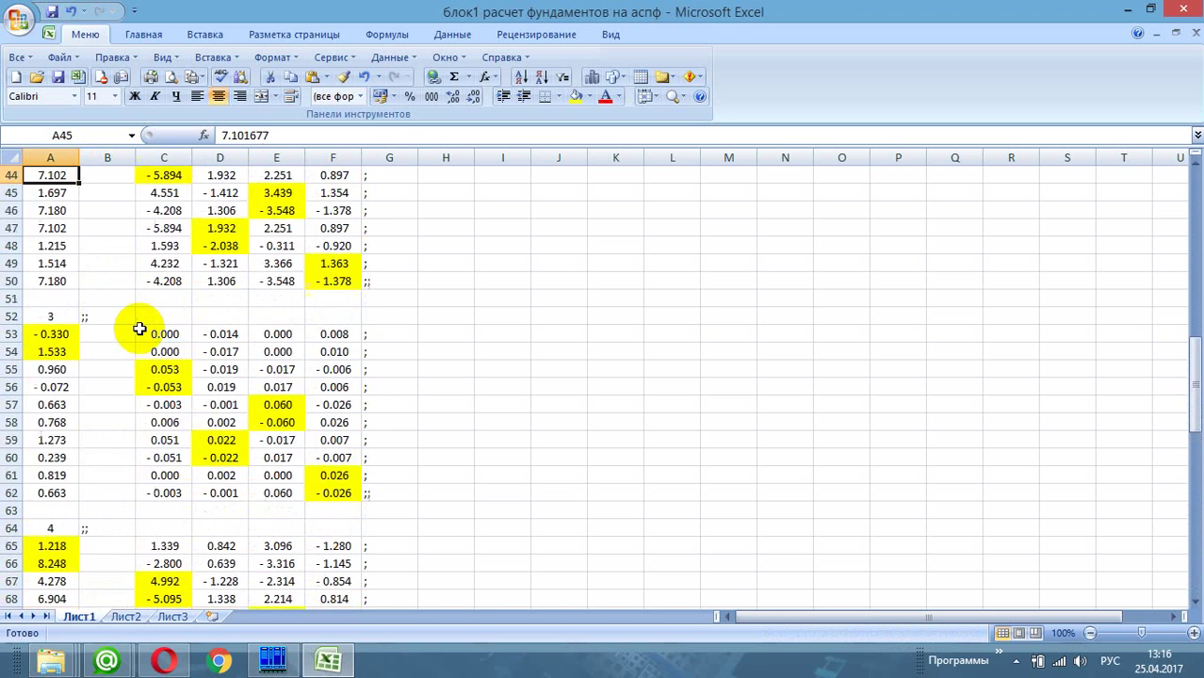
key(Down)
key(Down)
key(Down)
key(Down)
key(Down)
key(Down)
key(Down)
key(Down)
key(Down)
key(Down)
key(Down)
key(Down)
key(Down)
key(Down)
key(Down)
key(Down)
key(Down)
key(Down)
key(Down)
key(Down)
key(Down)
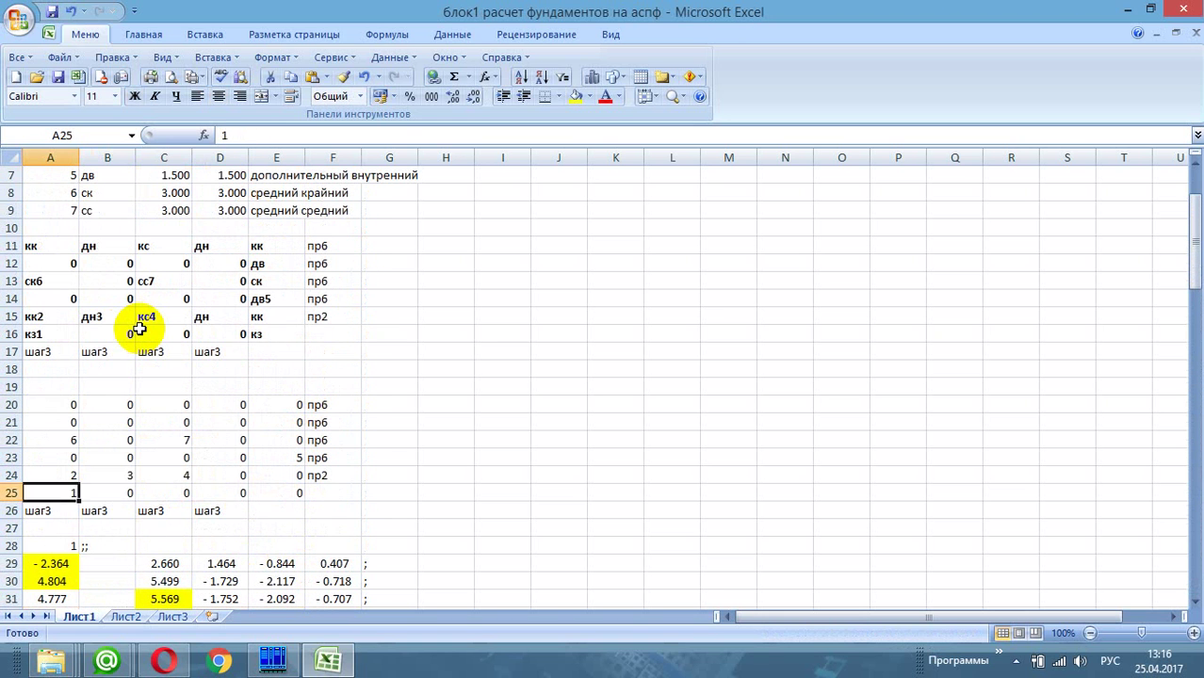
key(shift+Right)
key(shift+Right)
key(shift+Right)
key(shift+Right)
key(shift+Right)
key(shift+Right)
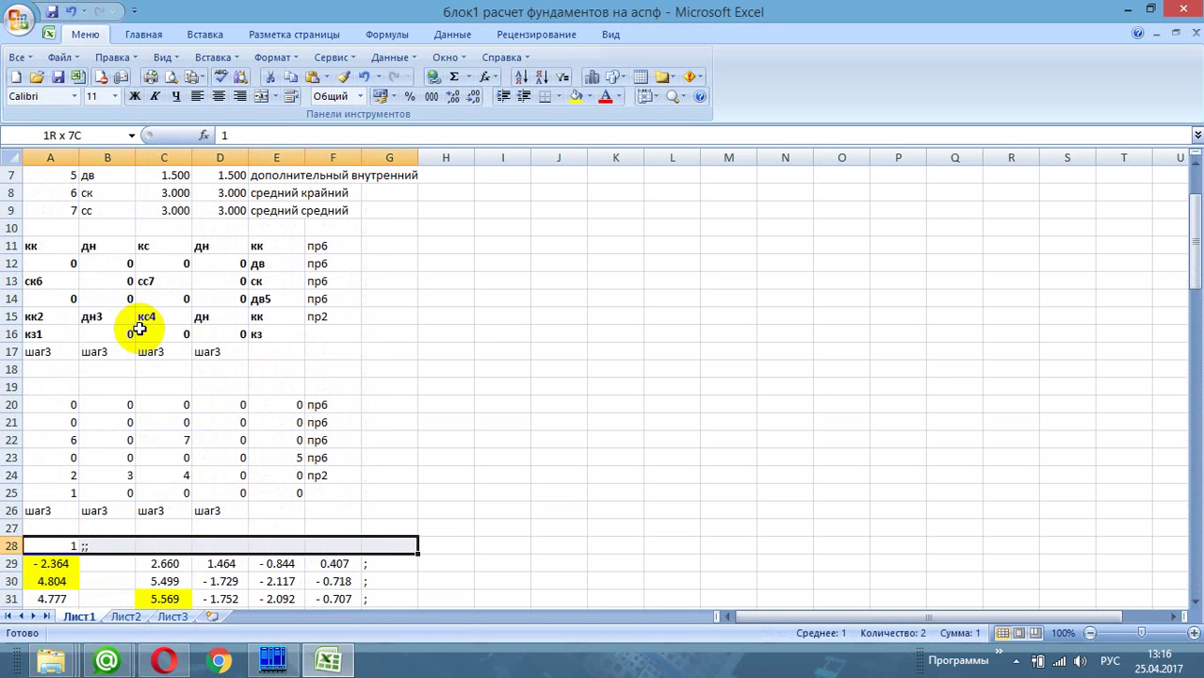
key(shift+Down)
key(shift+Down)
key(shift+Down)
key(shift+Down)
key(shift+Down)
key(shift+Down)
key(shift+Down)
key(shift+Down)
key(shift+Down)
key(shift+Down)
key(shift+Down)
key(shift+Down)
key(shift+Down)
key(shift+Down)
key(shift+Down)
key(shift+Down)
key(shift+Down)
key(shift+Down)
key(shift+Down)
key(shift+Down)
key(shift+Down)
key(shift+Down)
key(shift+Down)
key(shift+Down)
key(shift+Down)
key(shift+Down)
key(shift+Down)
key(shift+Down)
key(shift+Down)
key(shift+Down)
key(shift+Down)
key(shift+Down)
key(shift+Down)
key(shift+Down)
key(shift+Down)
key(shift+Down)
key(shift+Down)
key(shift+Down)
key(shift+Down)
key(shift+Down)
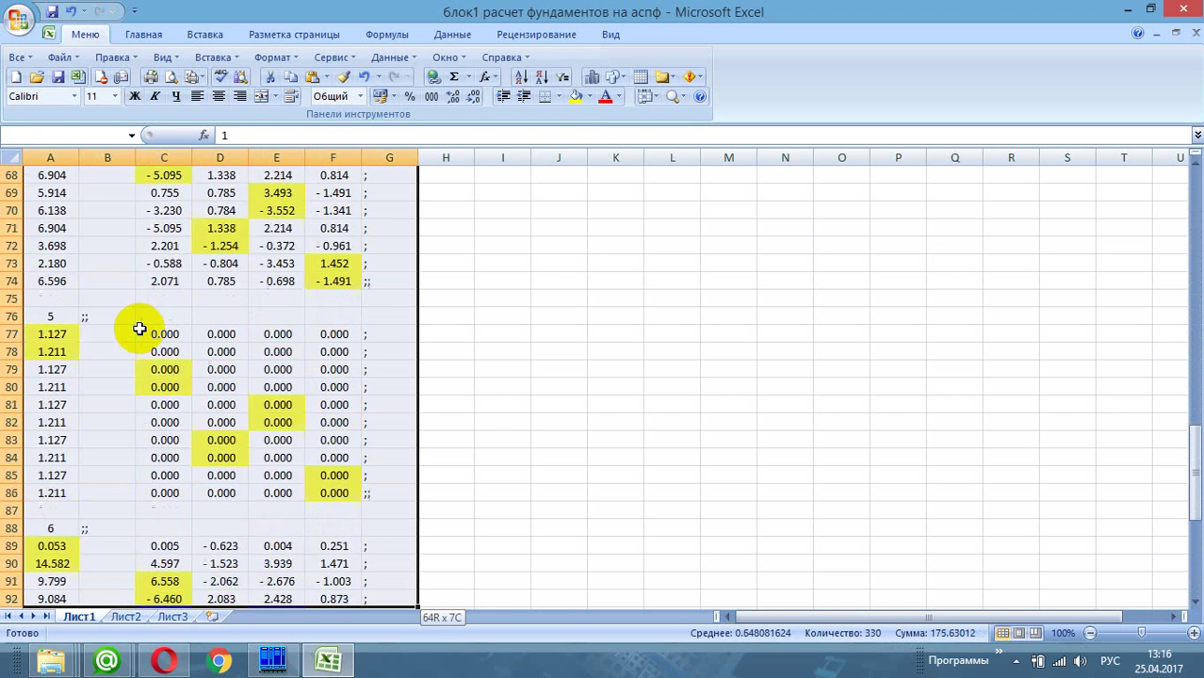
key(shift+Up)
key(shift+Up)
key(shift+Up)
key(shift+Up)
key(shift+Up)
key(shift+Up)
key(shift+Up)
key(shift+Up)
key(shift+Up)
key(shift+Up)
key(shift+Up)
key(shift+Up)
key(shift+Up)
key(shift+Up)
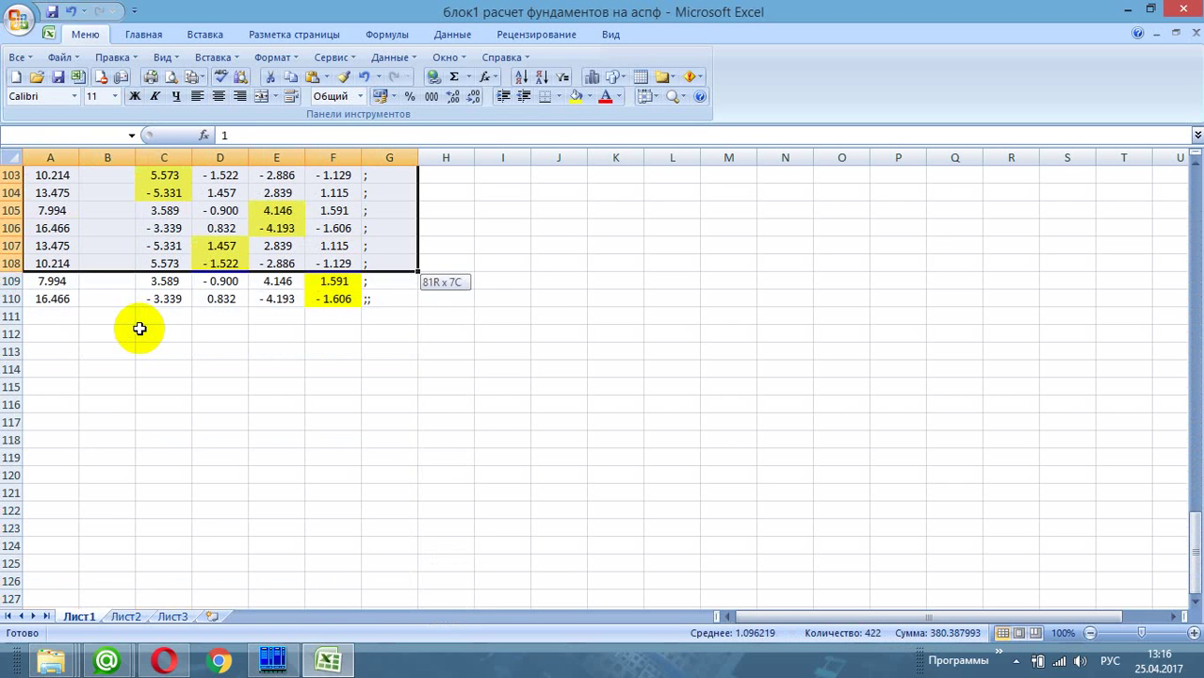
key(shift+Down)
key(shift+Down)
right_click(321, 263)
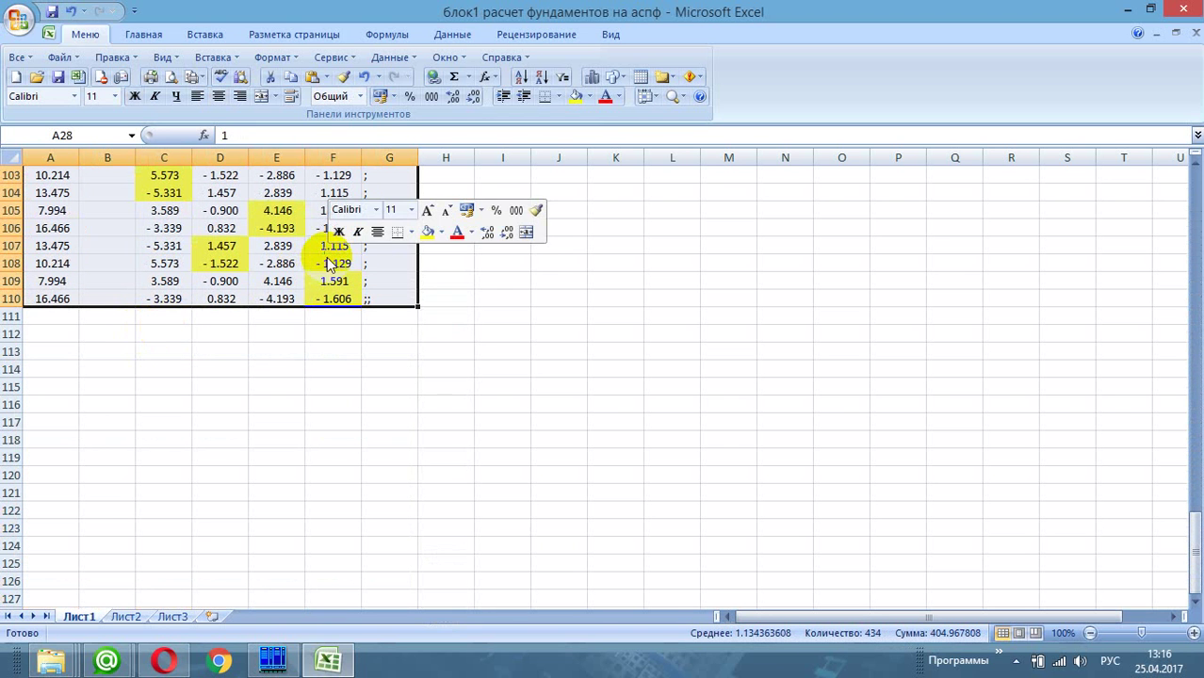
click(363, 280)
key(ctrl+BackSpace)
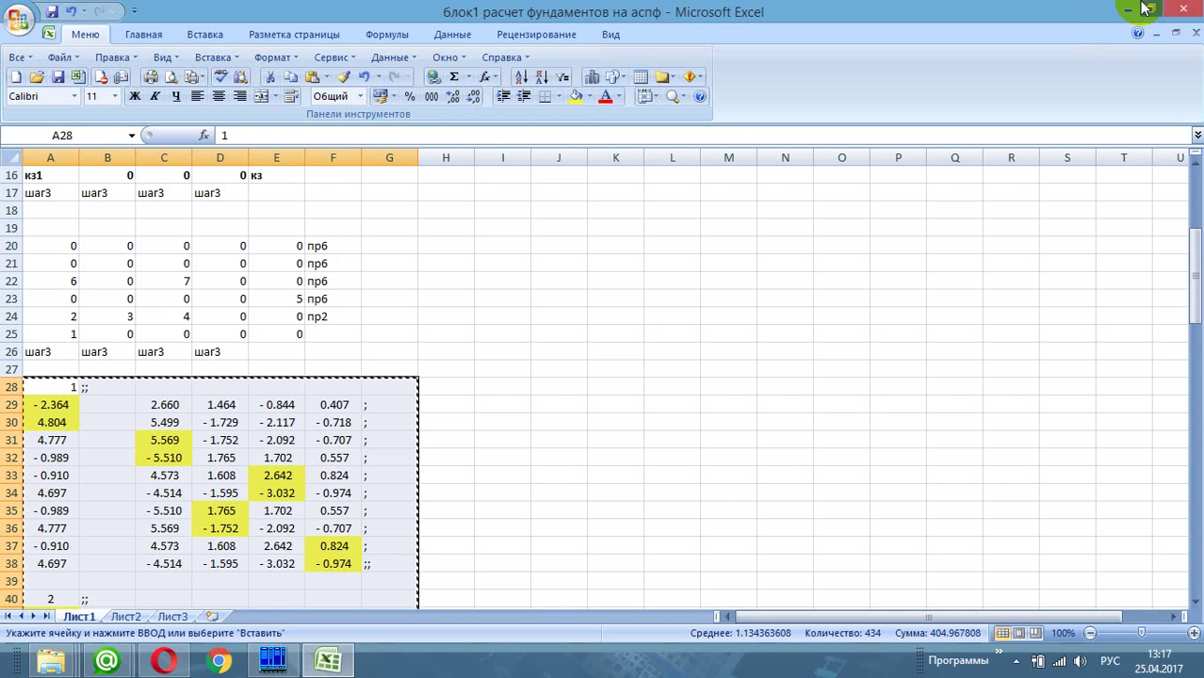
Step: Switch to File Explorer, create a text document in the РСУ 1 блок folder, and paste the copied force tables into it
click(54, 665)
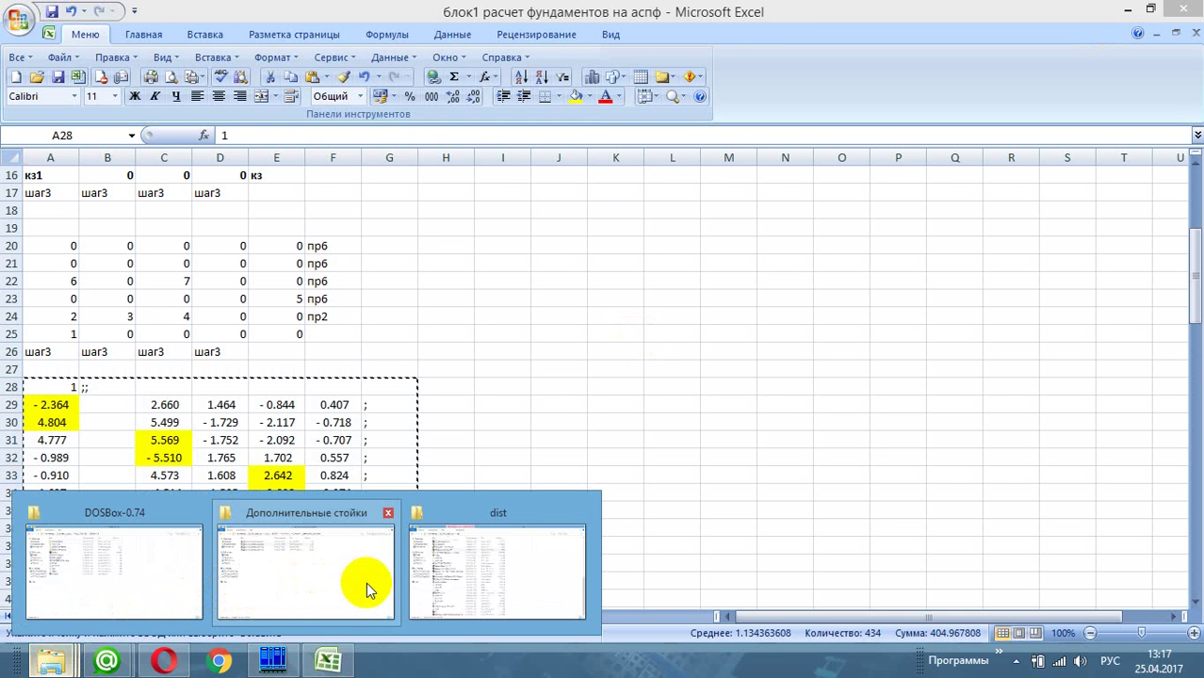
click(372, 514)
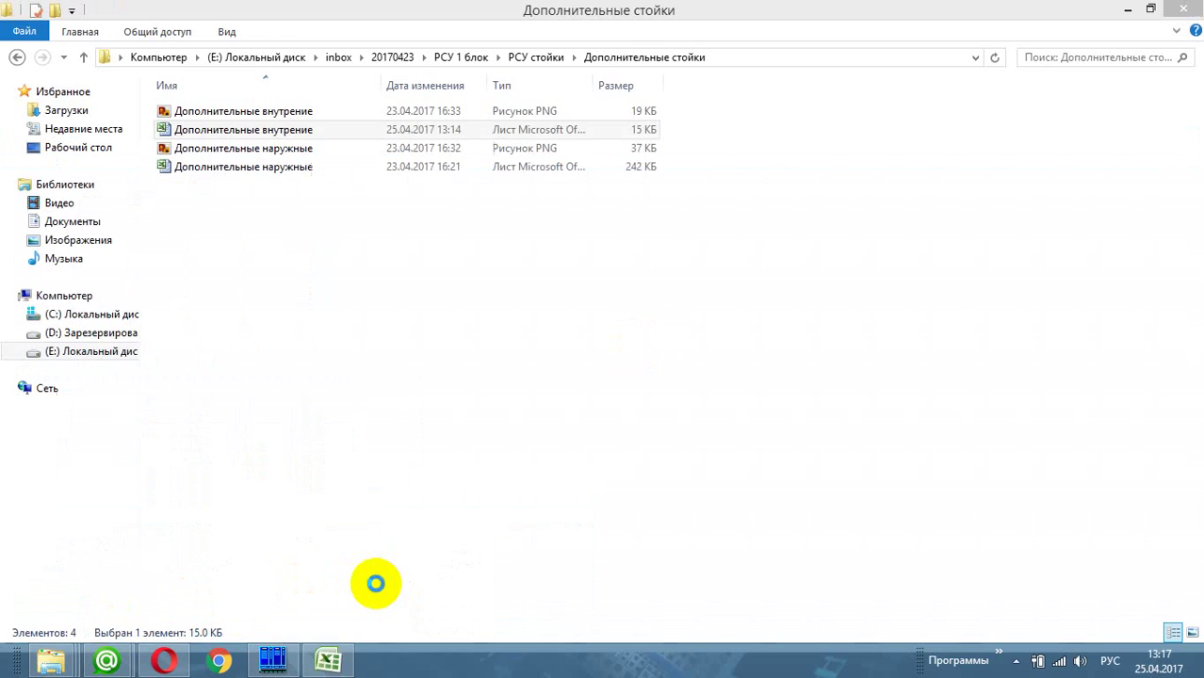
click(461, 58)
right_click(303, 194)
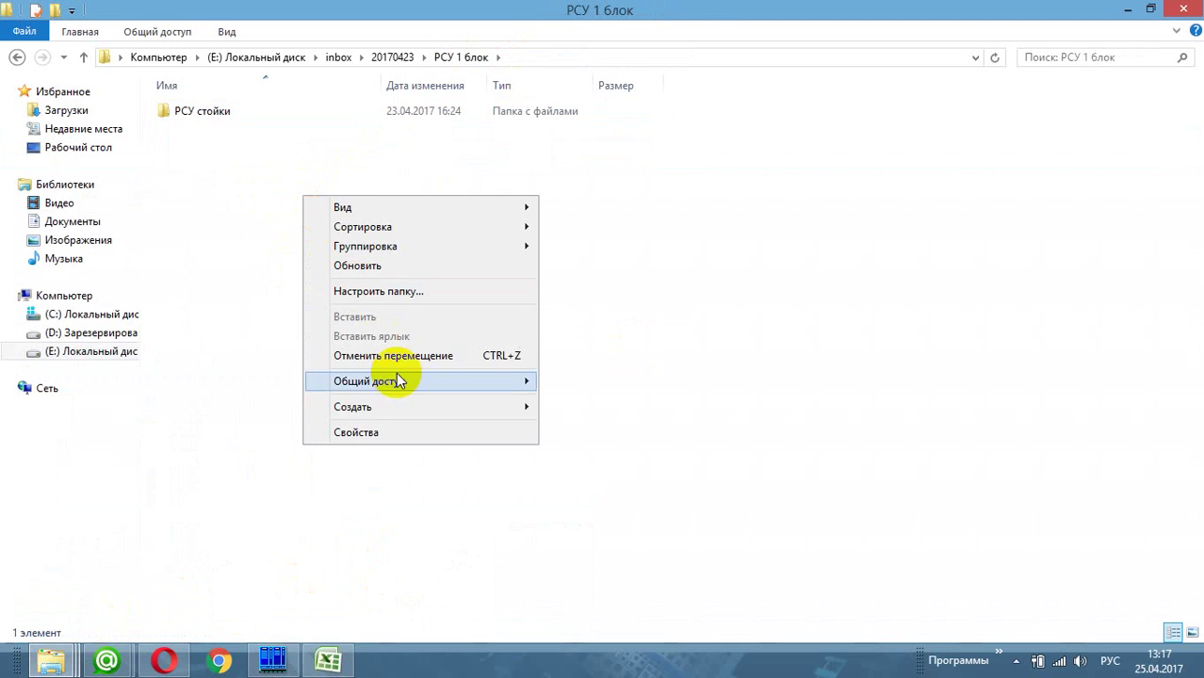
mouse_move(474, 412)
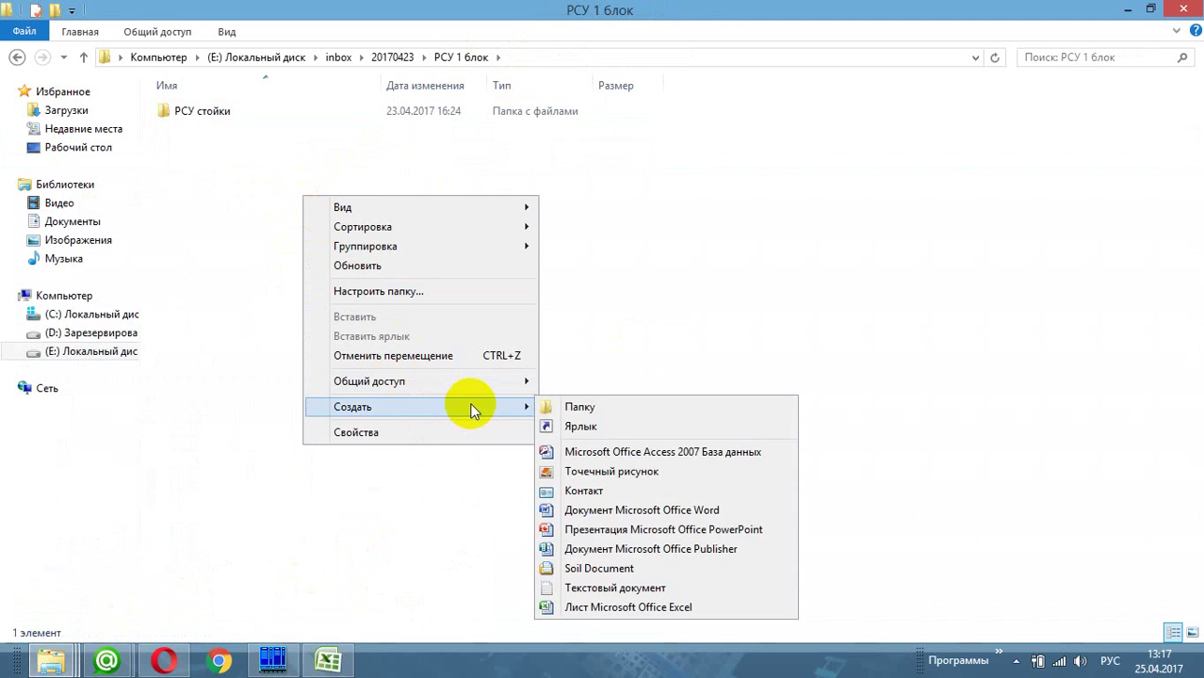
click(641, 588)
click(338, 266)
double_click(296, 131)
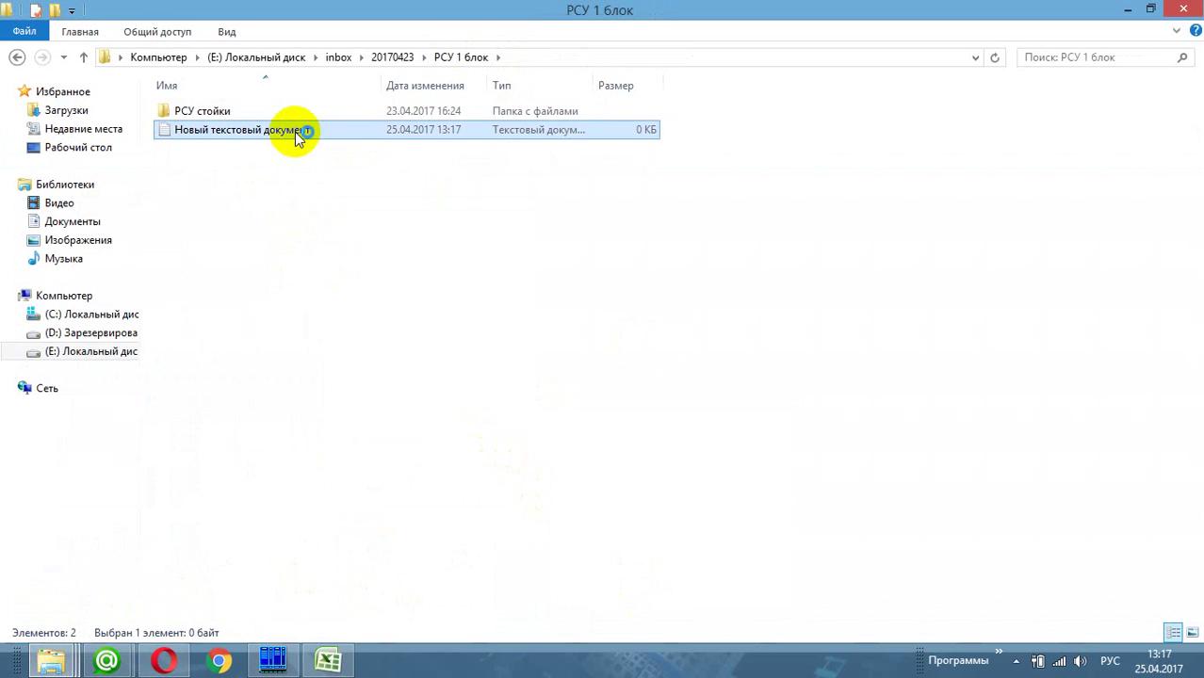
key(ctrl+v)
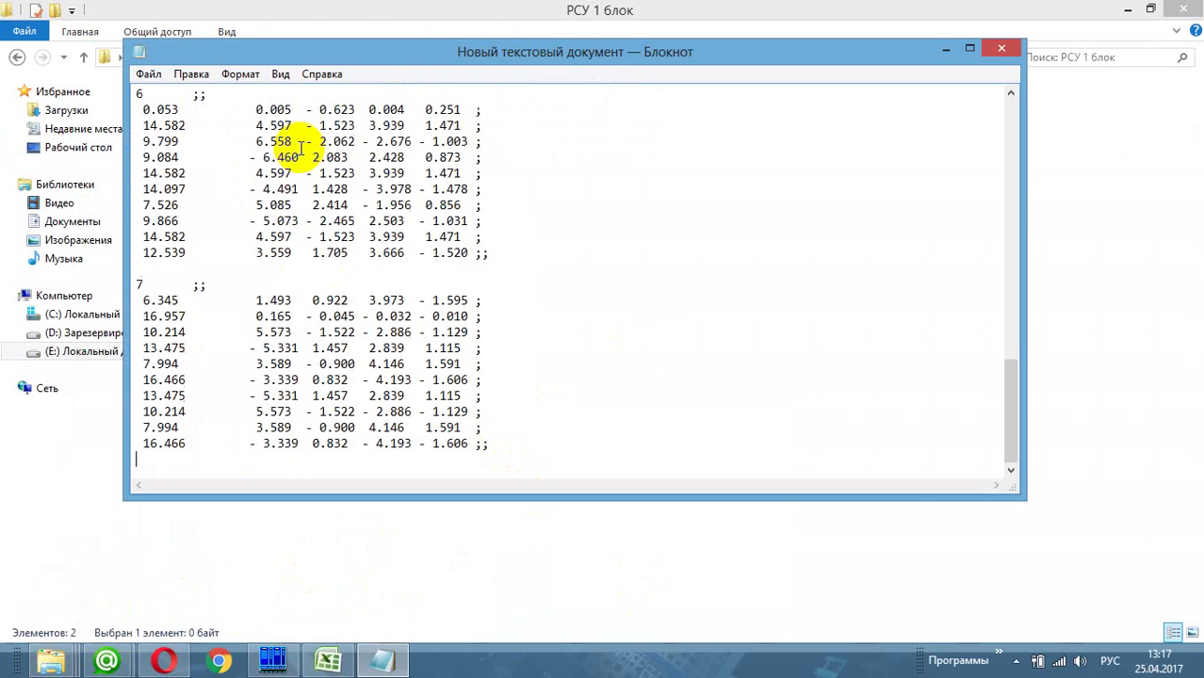
scroll(302, 148, up, 20)
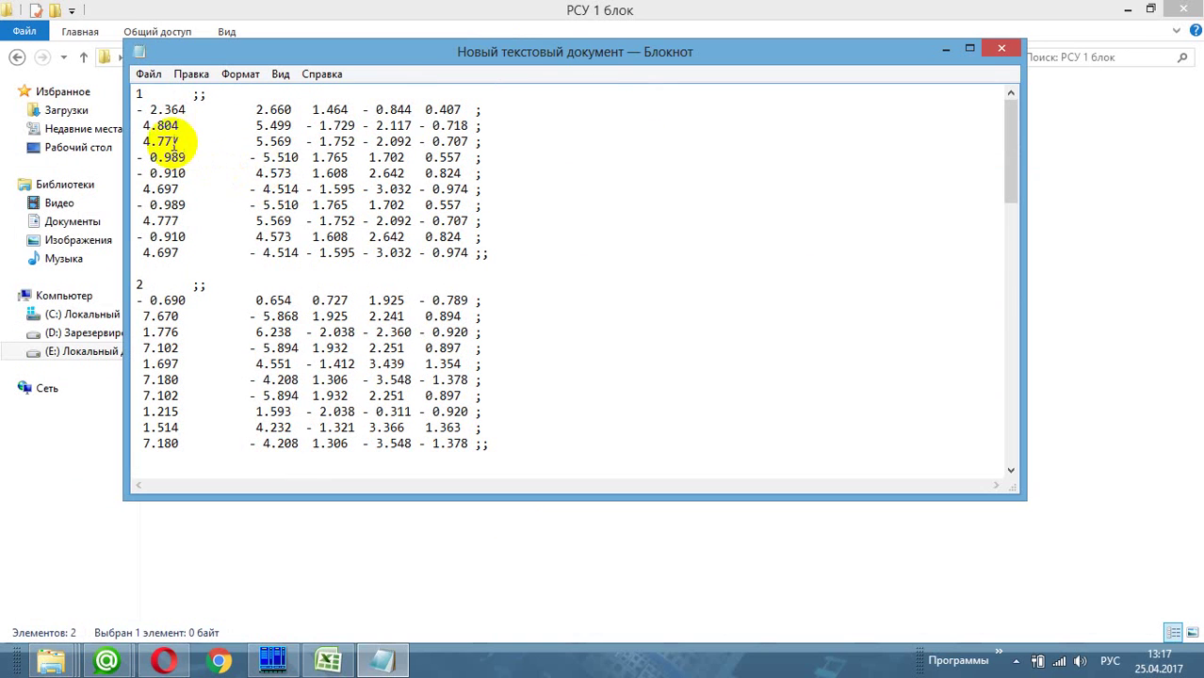
Step: Replace every minus sign followed by a space with a plain "-" throughout the text document
click(146, 110)
drag(146, 111, 138, 110)
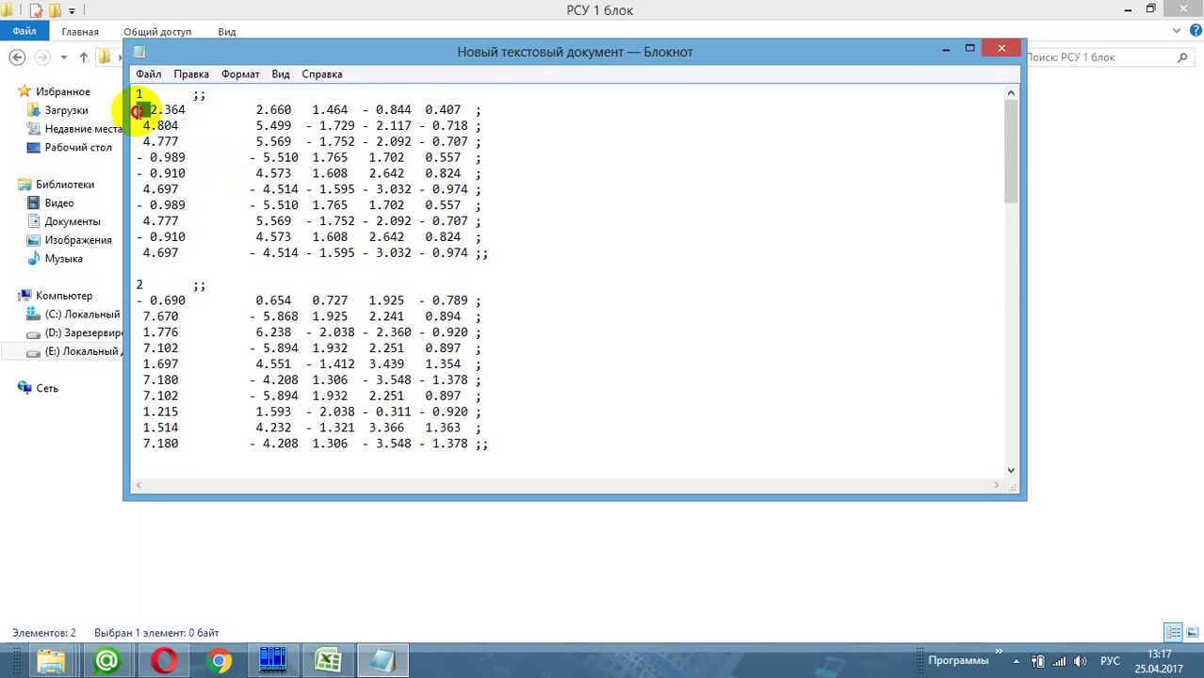
right_click(143, 114)
click(198, 171)
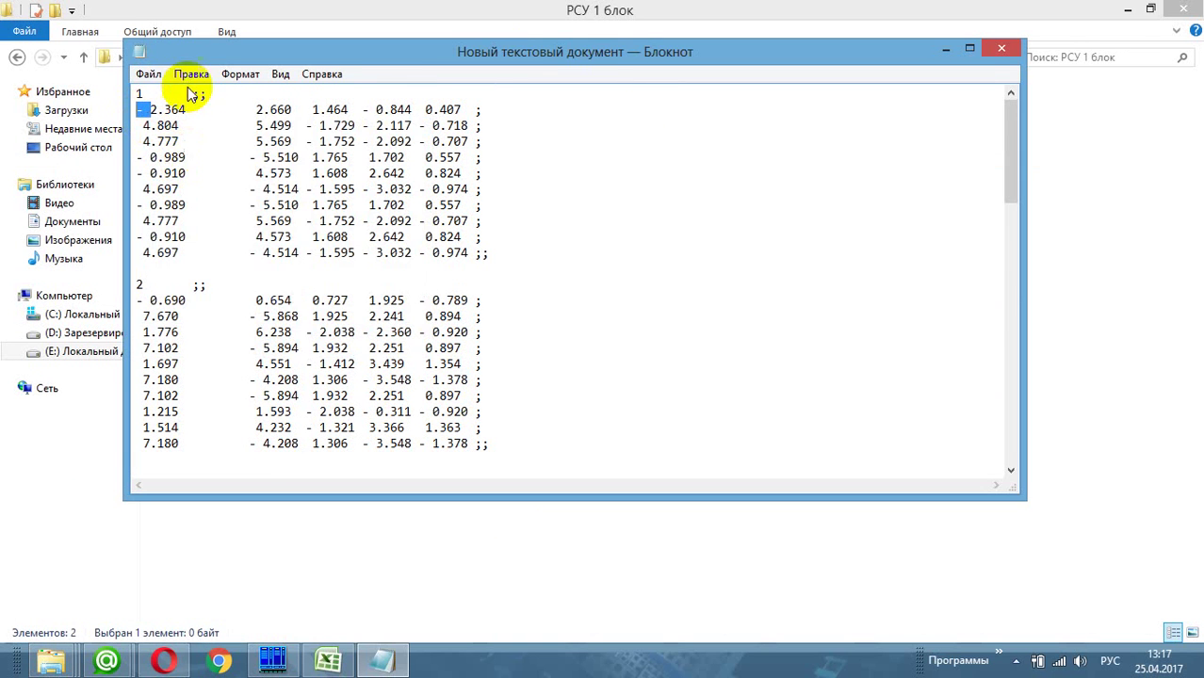
click(192, 74)
click(230, 243)
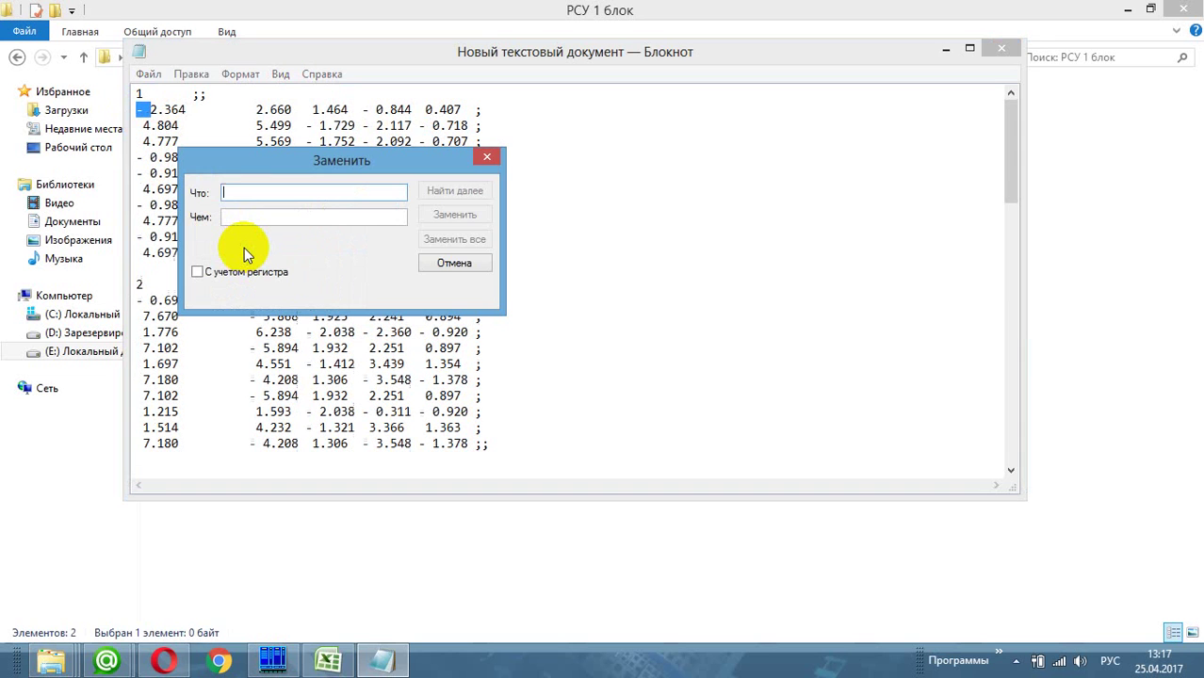
key(ctrl+v)
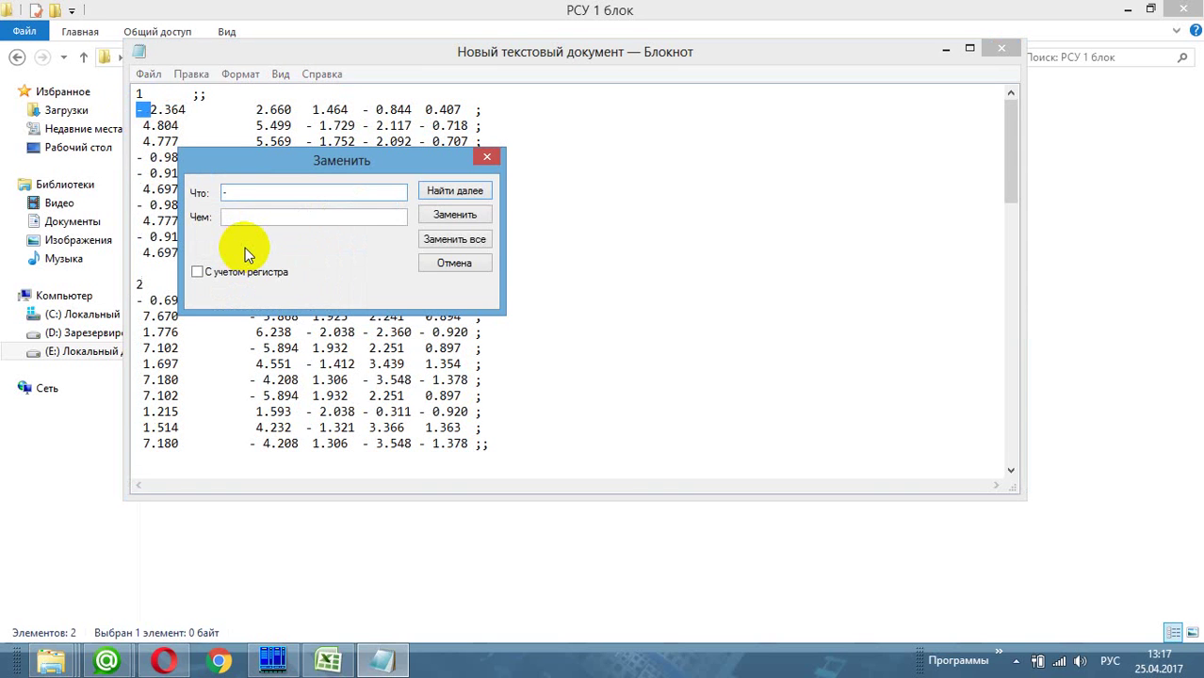
key(Tab)
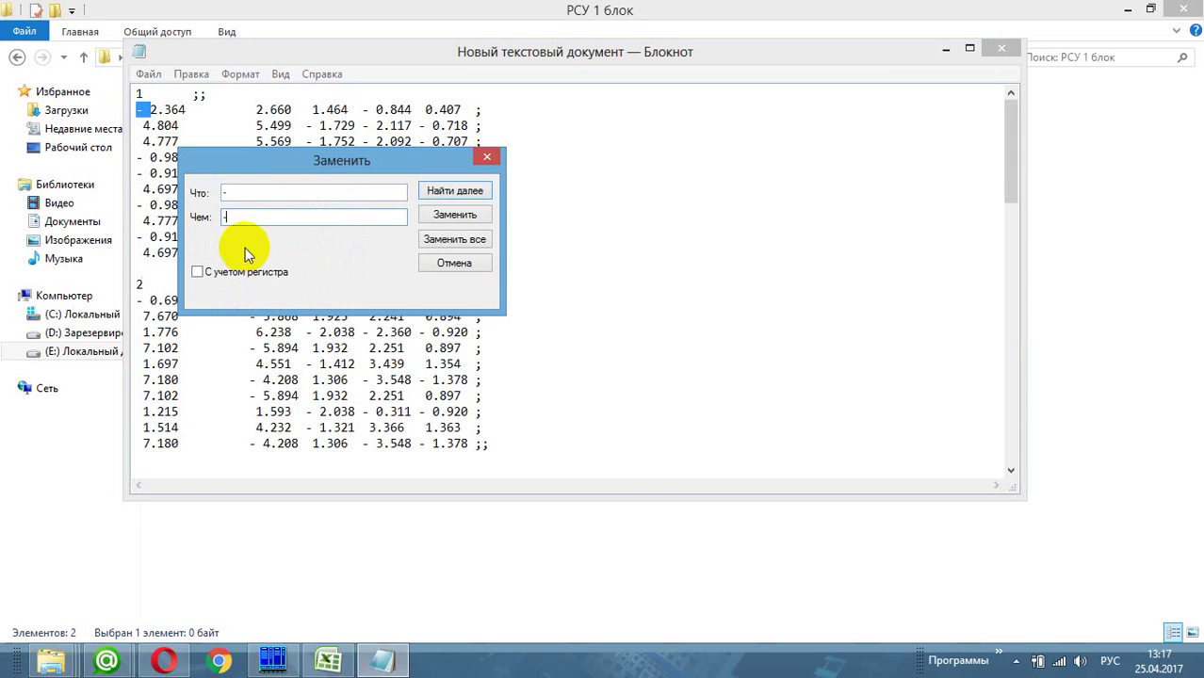
text(-)
click(470, 239)
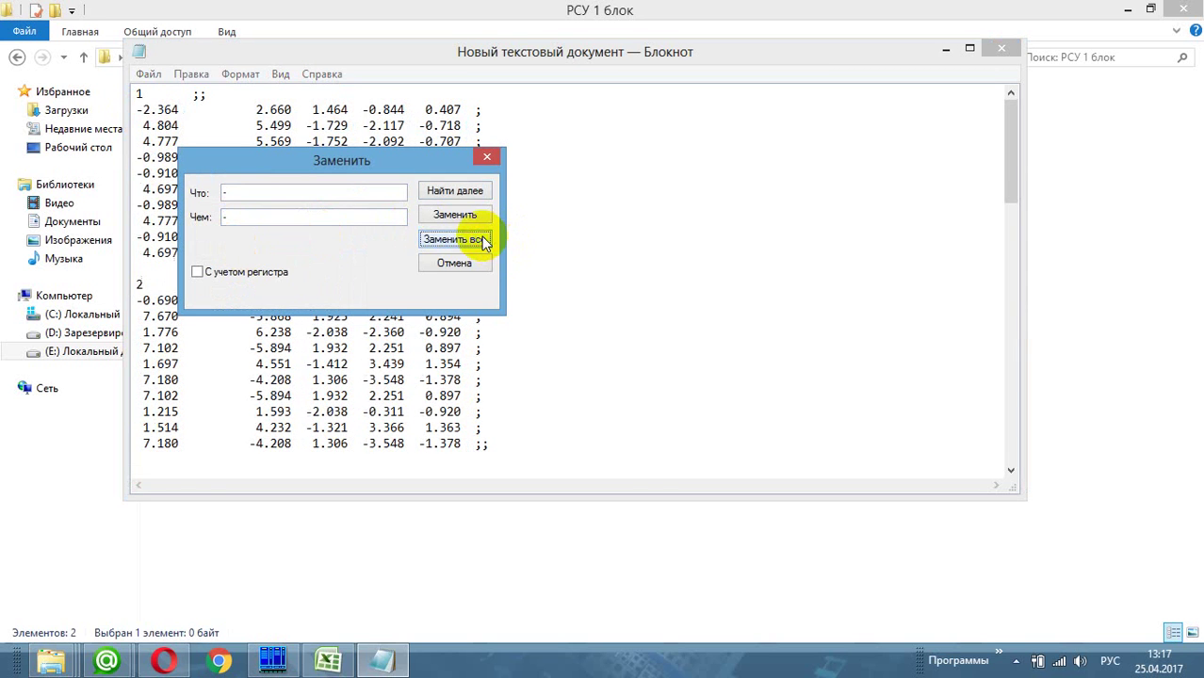
click(487, 159)
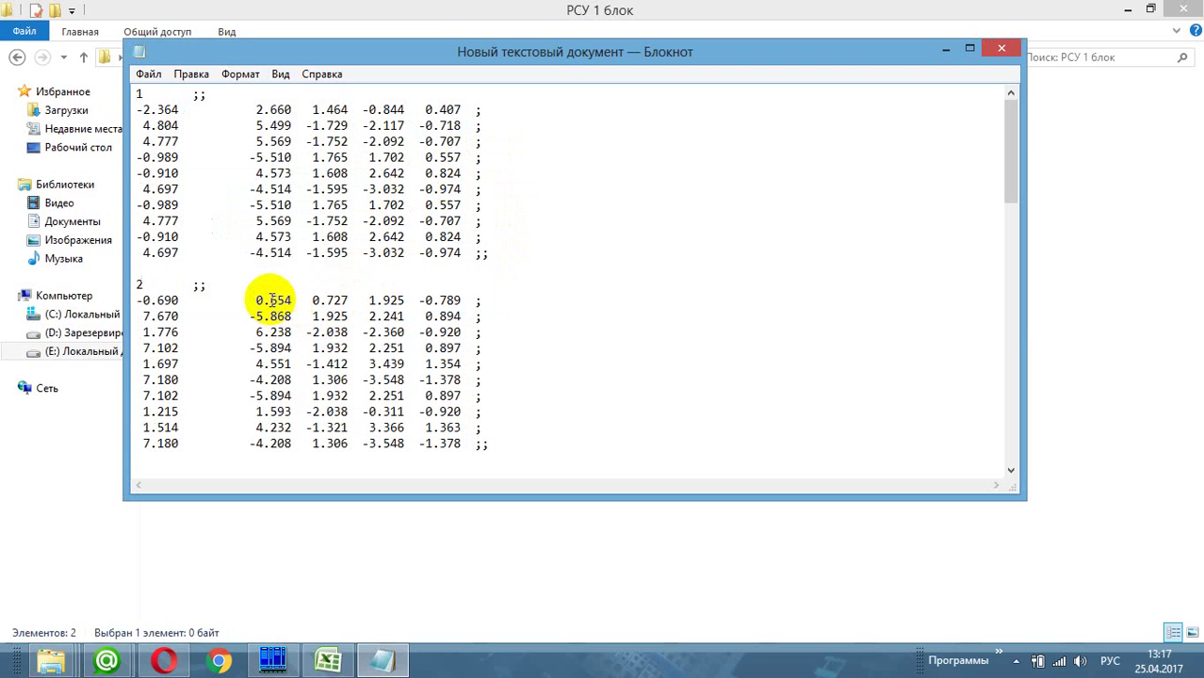
drag(263, 300, 270, 301)
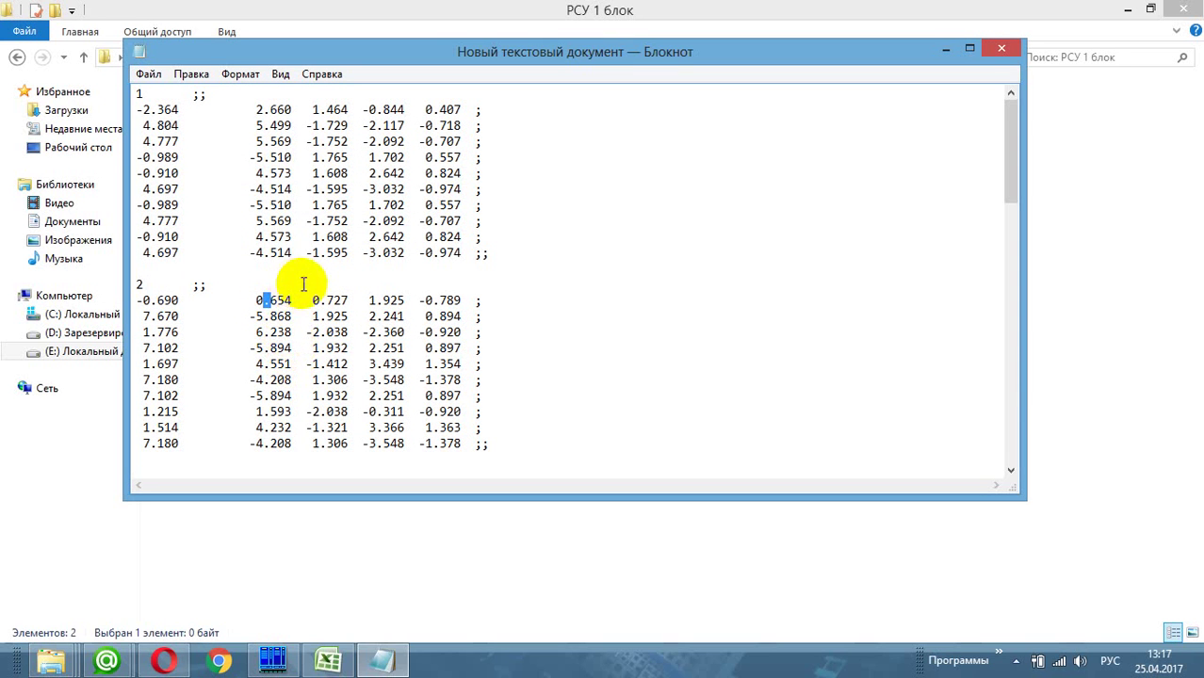
click(221, 125)
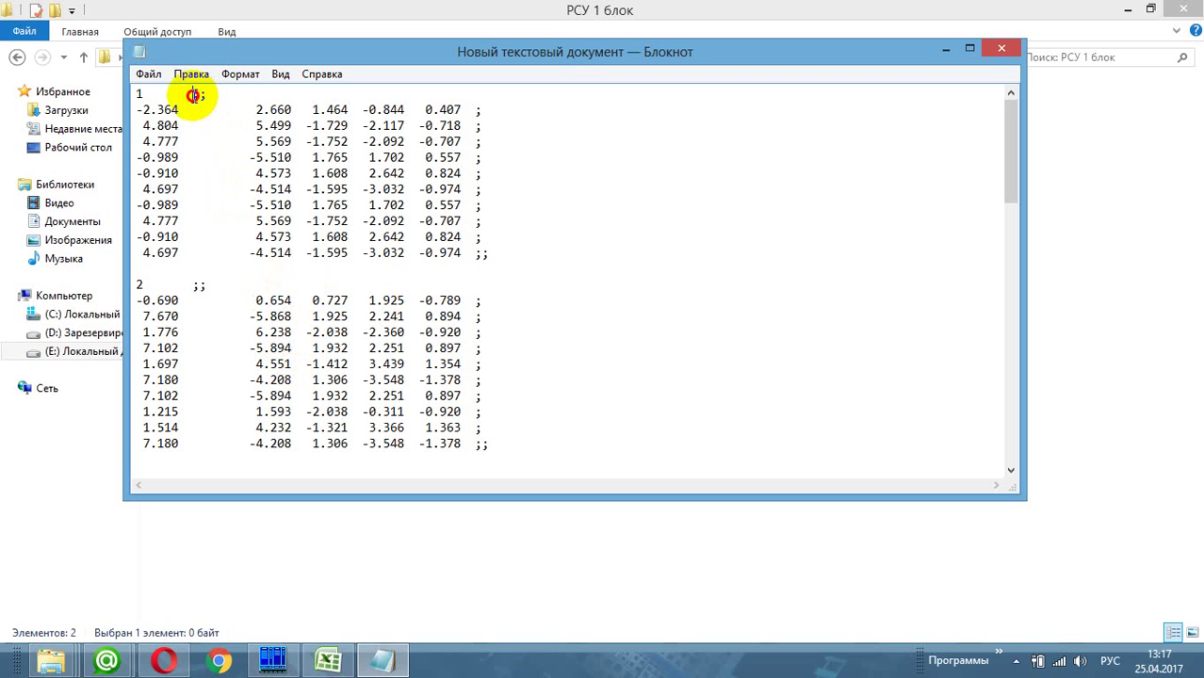
Step: Replace every tab gap between the values with a single space throughout the text document
drag(193, 95, 162, 98)
right_click(163, 97)
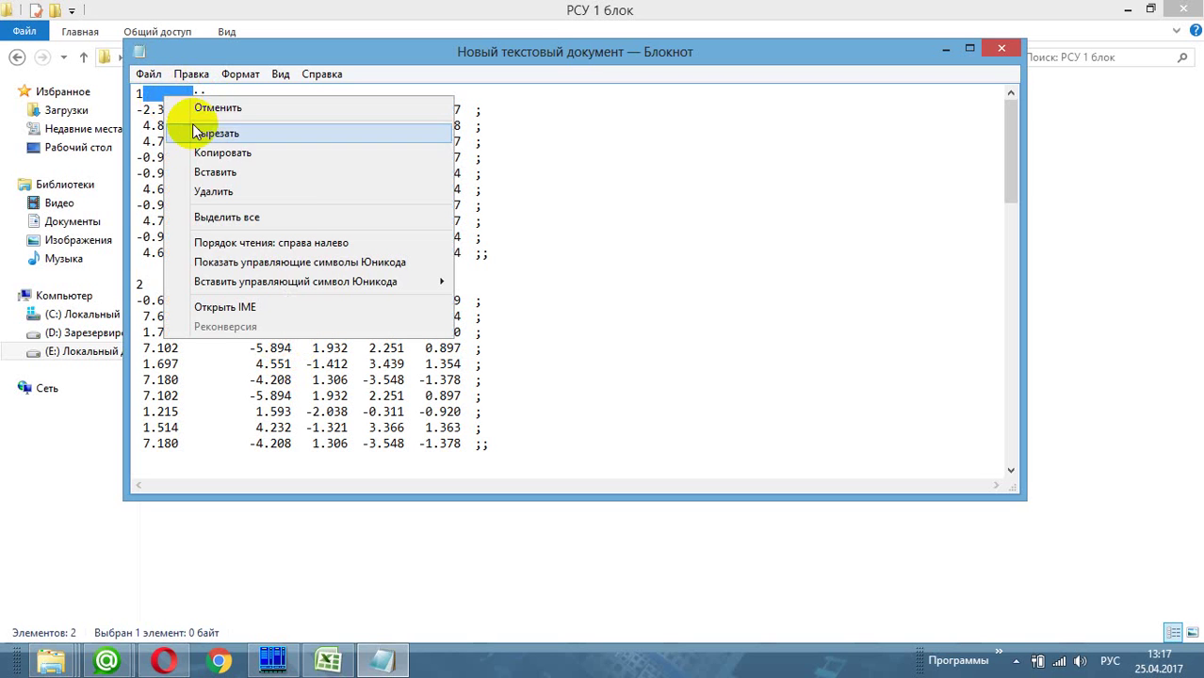
click(207, 155)
click(193, 75)
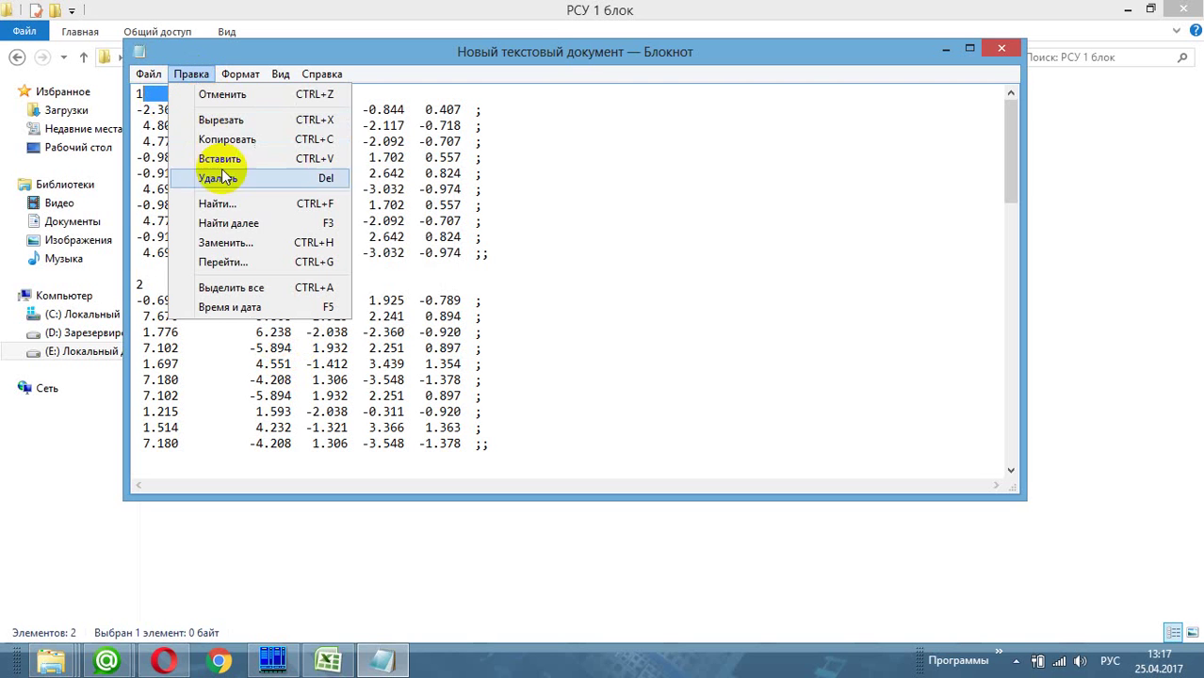
click(224, 242)
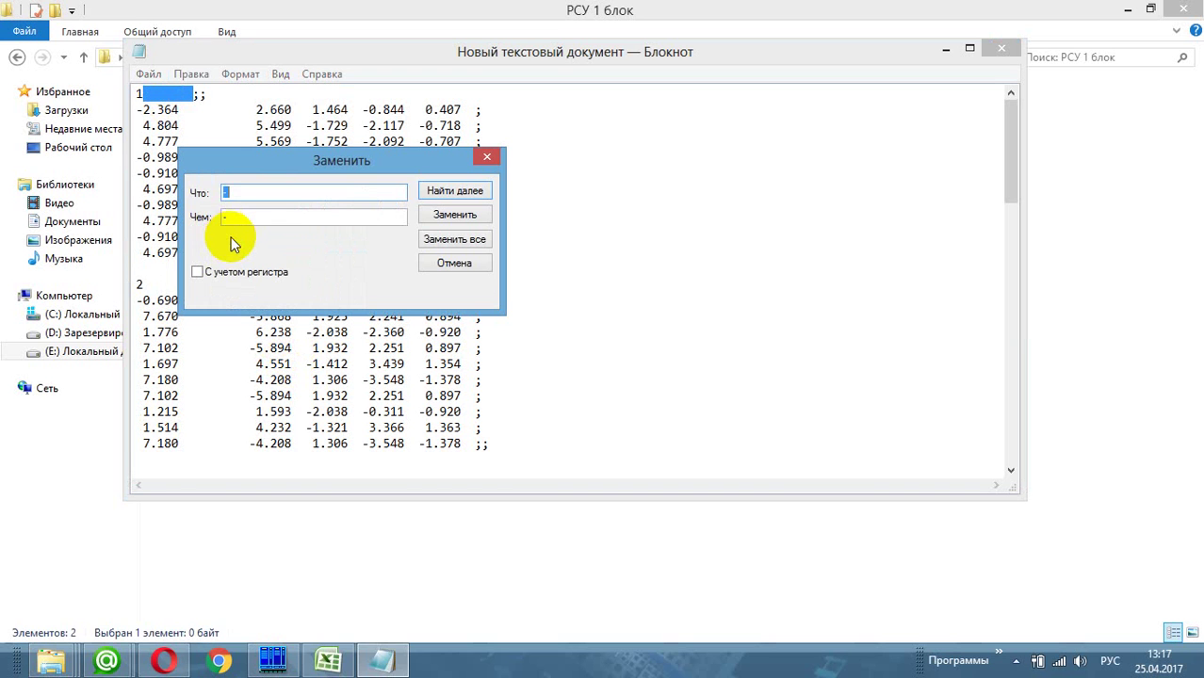
key(Tab)
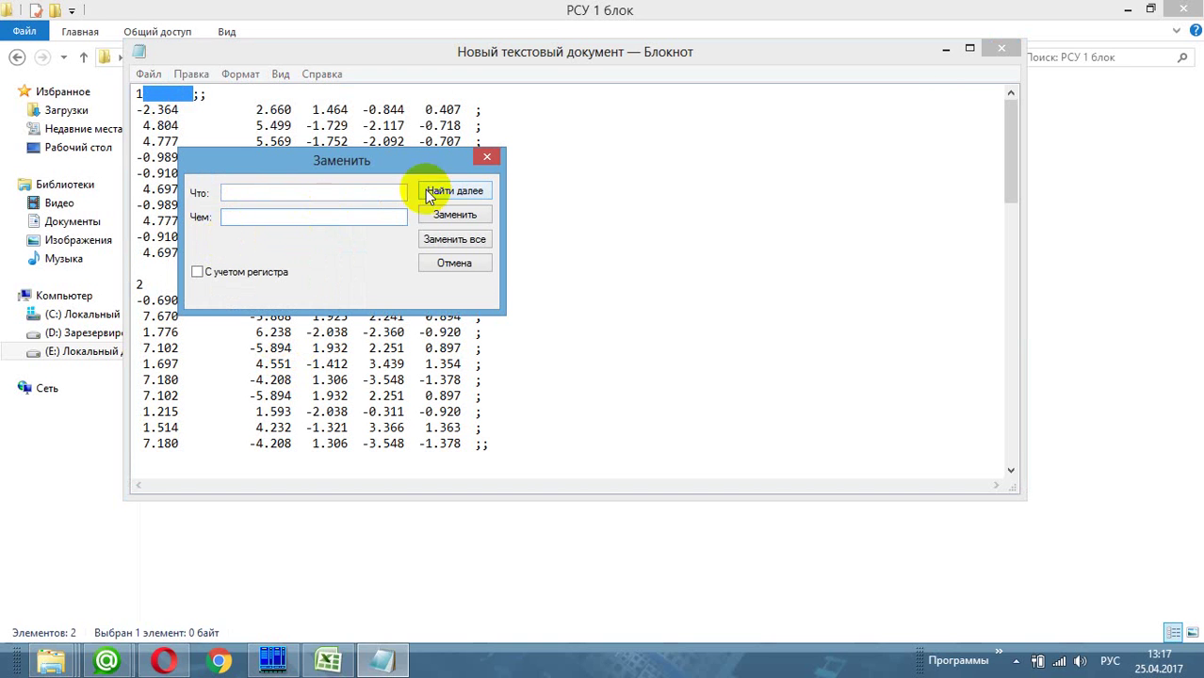
click(438, 241)
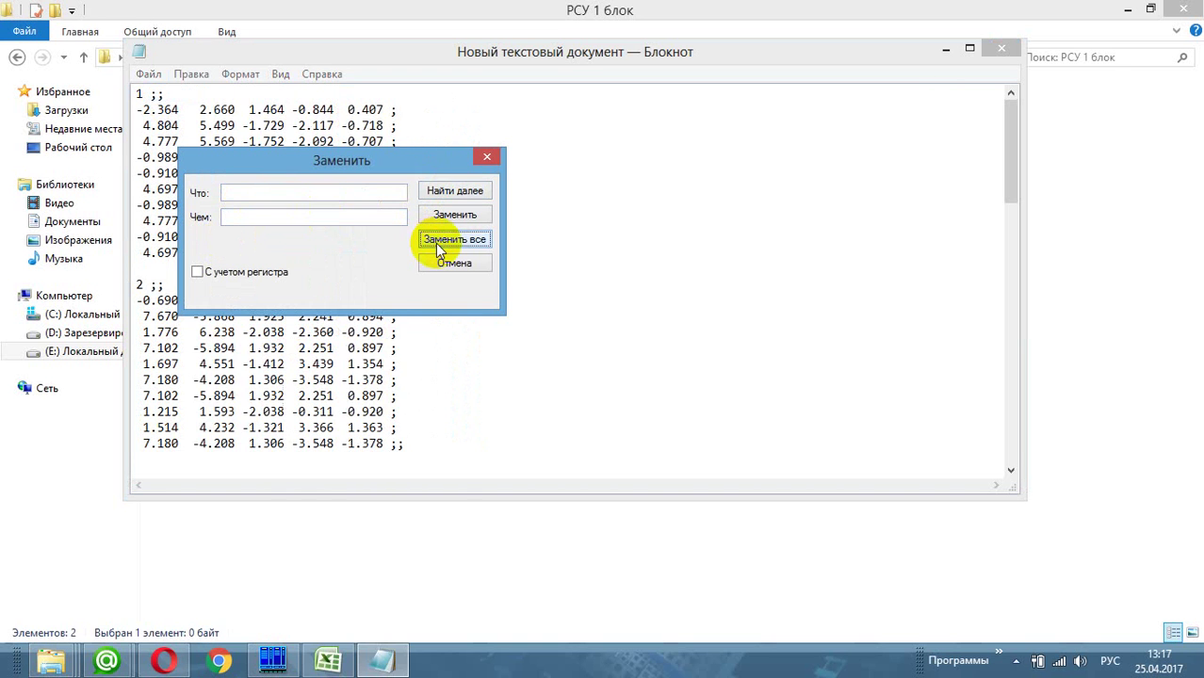
click(485, 156)
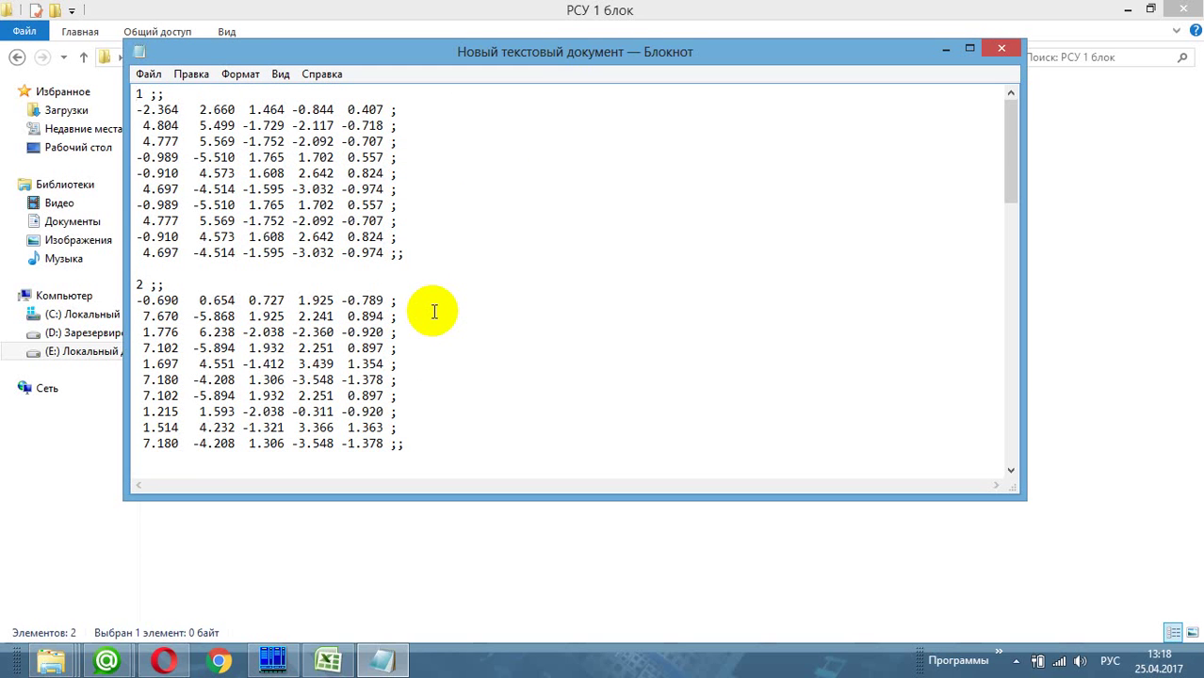
Step: Switch to Far Manager and open the aero1 file from E:\inbox\20170423\аспф for editing
click(272, 659)
key(Up)
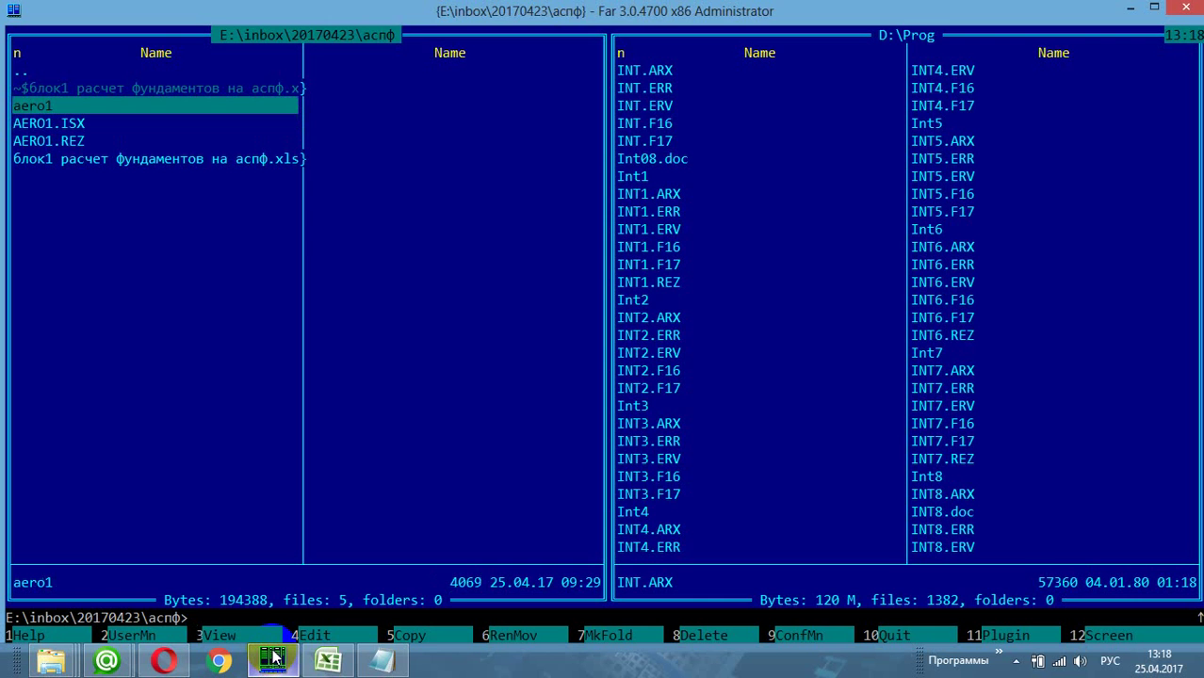
key(F4)
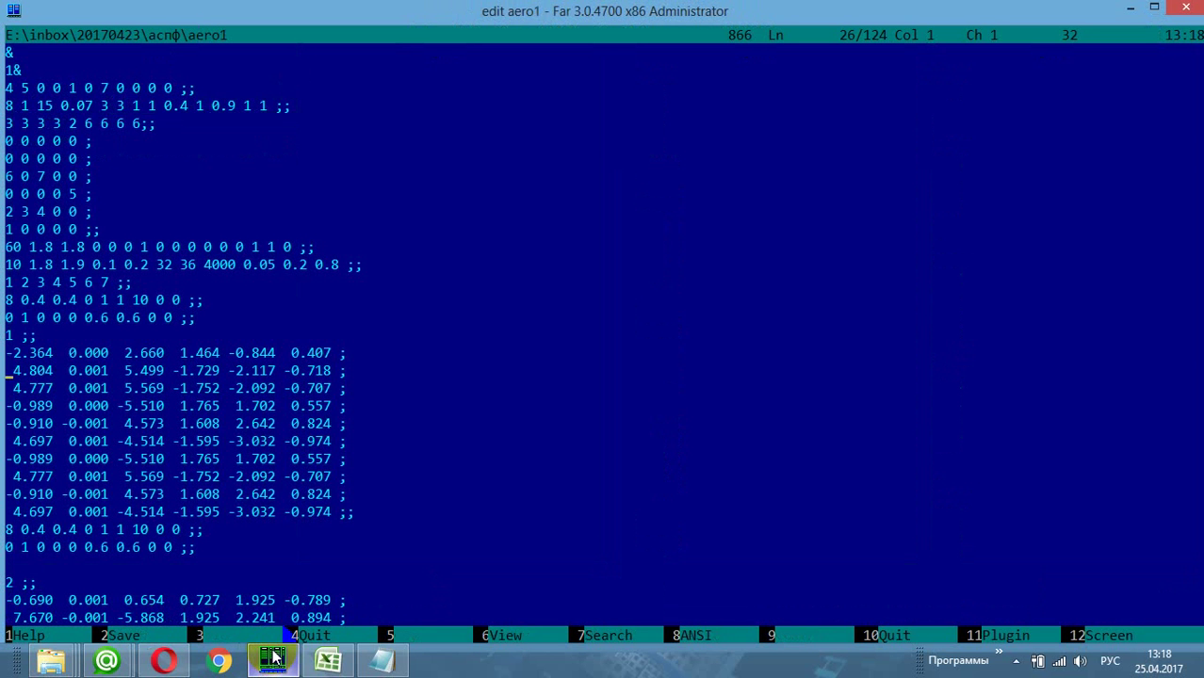
Step: Copy the two parameter lines below table 1 in aero1, starting "8 0.4 0.4" and "0 1 0", and paste them below table 1 in the Notepad document
key(Down)
key(Down)
key(shift+Down)
key(shift+Down)
key(ctrl+c)
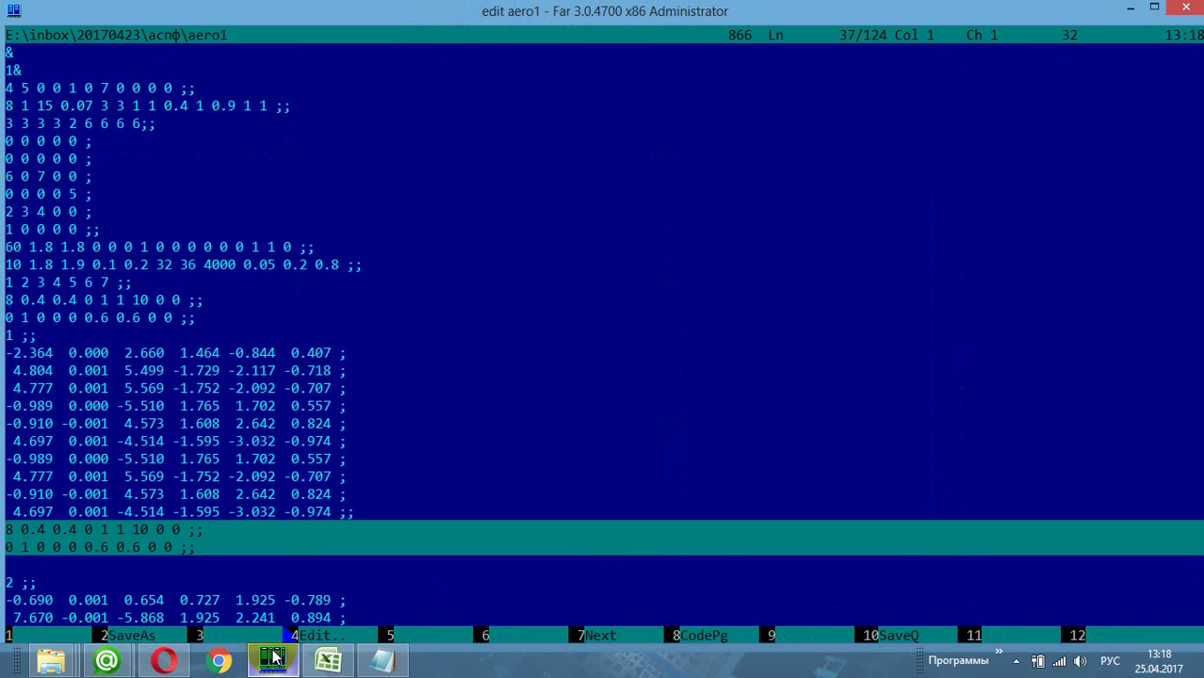
click(382, 659)
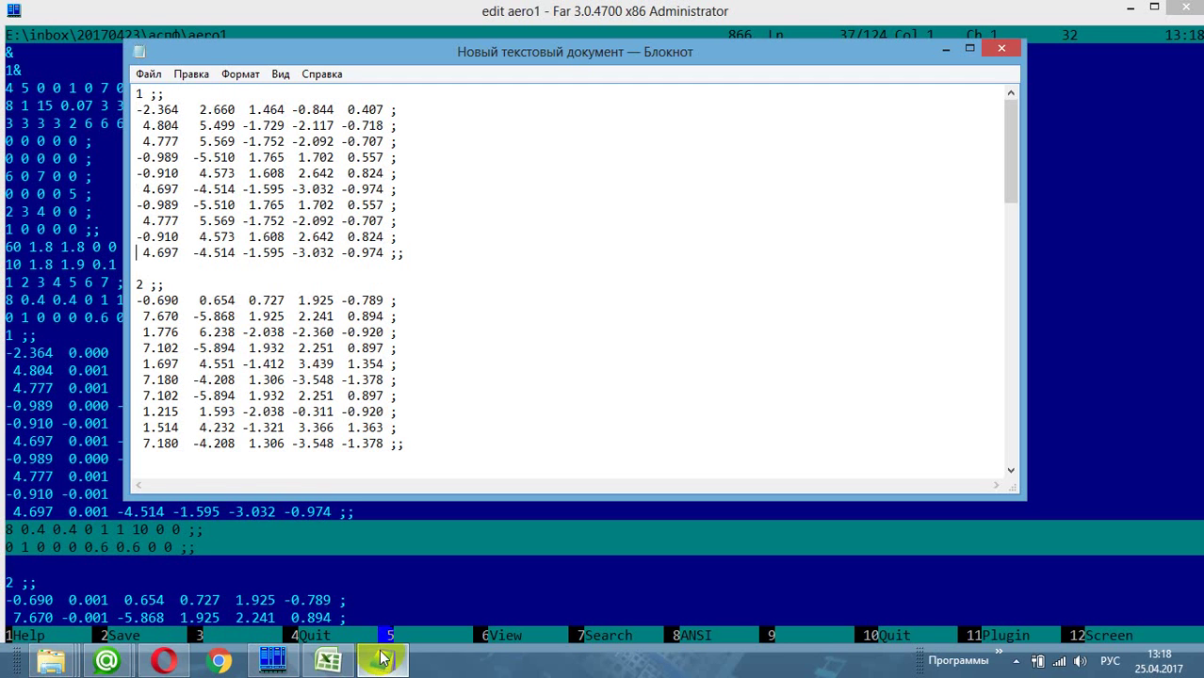
key(ctrl+v)
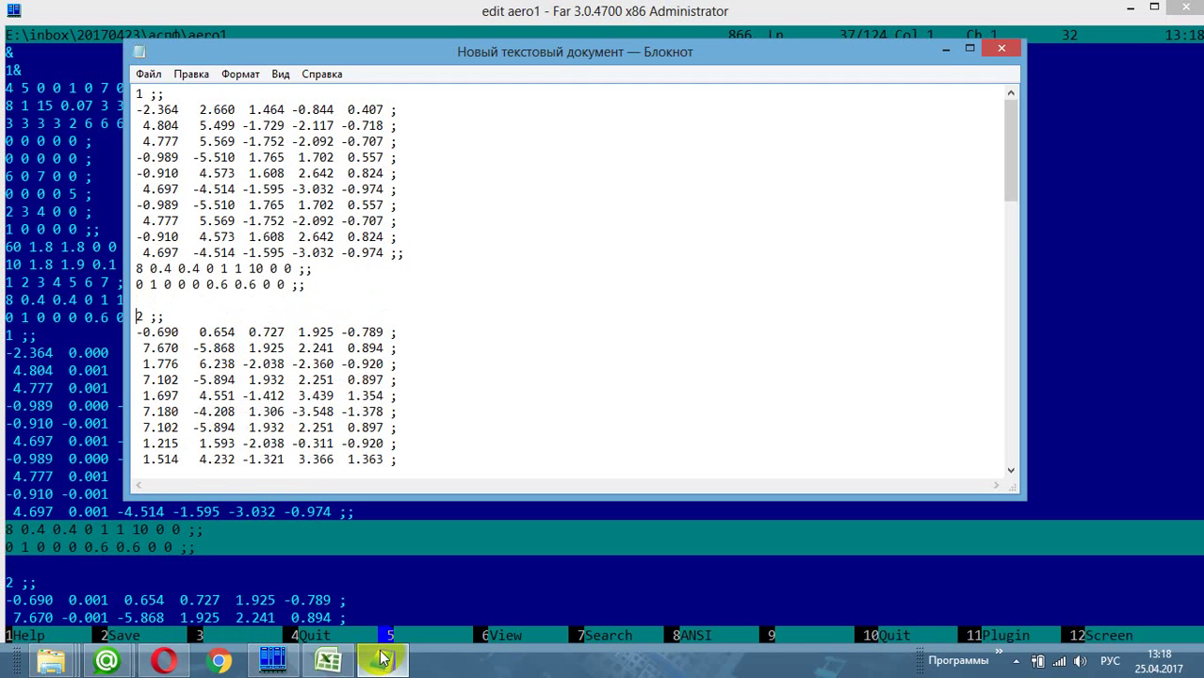
Step: Paste the two copied parameter lines directly below the last row of force table 2
key(Down)
key(Down)
key(Down)
key(Down)
key(Down)
key(Down)
key(Down)
key(Down)
key(Down)
key(Down)
key(Down)
key(Down)
key(Down)
key(Down)
key(Down)
key(Down)
key(Down)
key(Down)
key(Down)
key(Down)
key(Down)
key(ctrl+v)
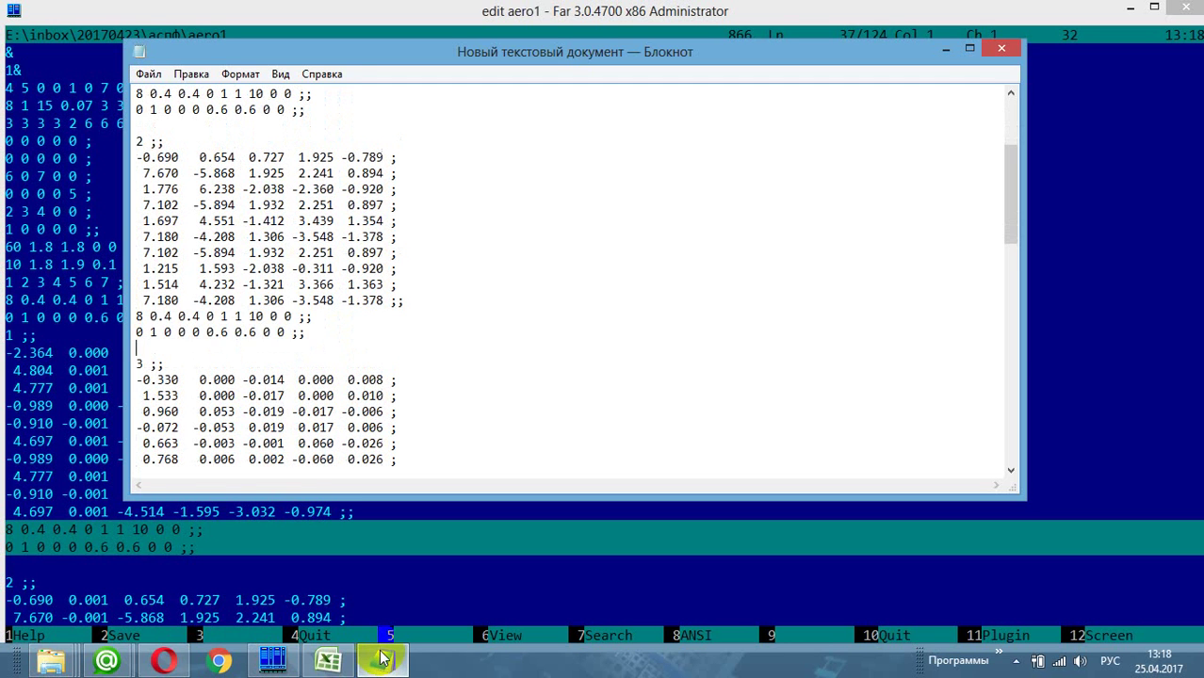
Step: Paste the two copied parameter lines directly below the last row of force table 3
key(Down)
key(Down)
key(Down)
key(Down)
key(Down)
key(Down)
key(Down)
key(Down)
key(Down)
key(Down)
key(Down)
key(Down)
key(Down)
key(Down)
key(Down)
key(Down)
key(Down)
key(Down)
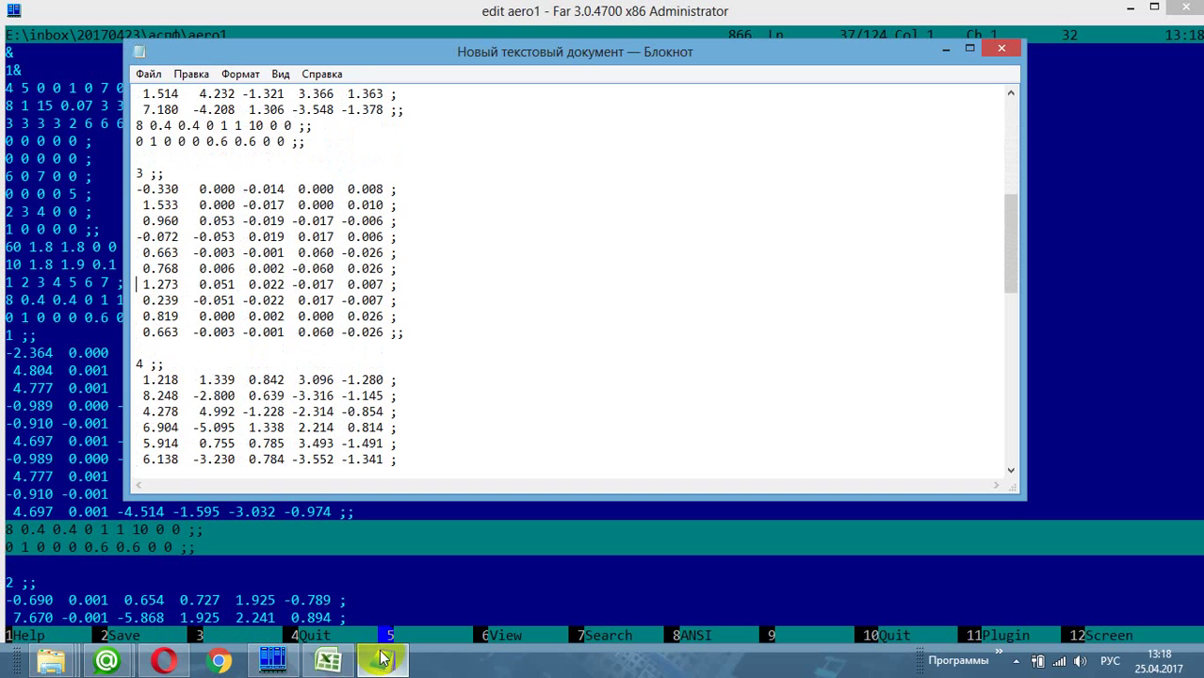
key(Down)
key(ctrl+v)
Step: Paste the two copied parameter lines directly below the last row of force table 4
key(Down)
key(Down)
key(Down)
key(Down)
key(Down)
key(Down)
key(Down)
key(Down)
key(Down)
key(Down)
key(Down)
key(Down)
key(Down)
key(Down)
key(Down)
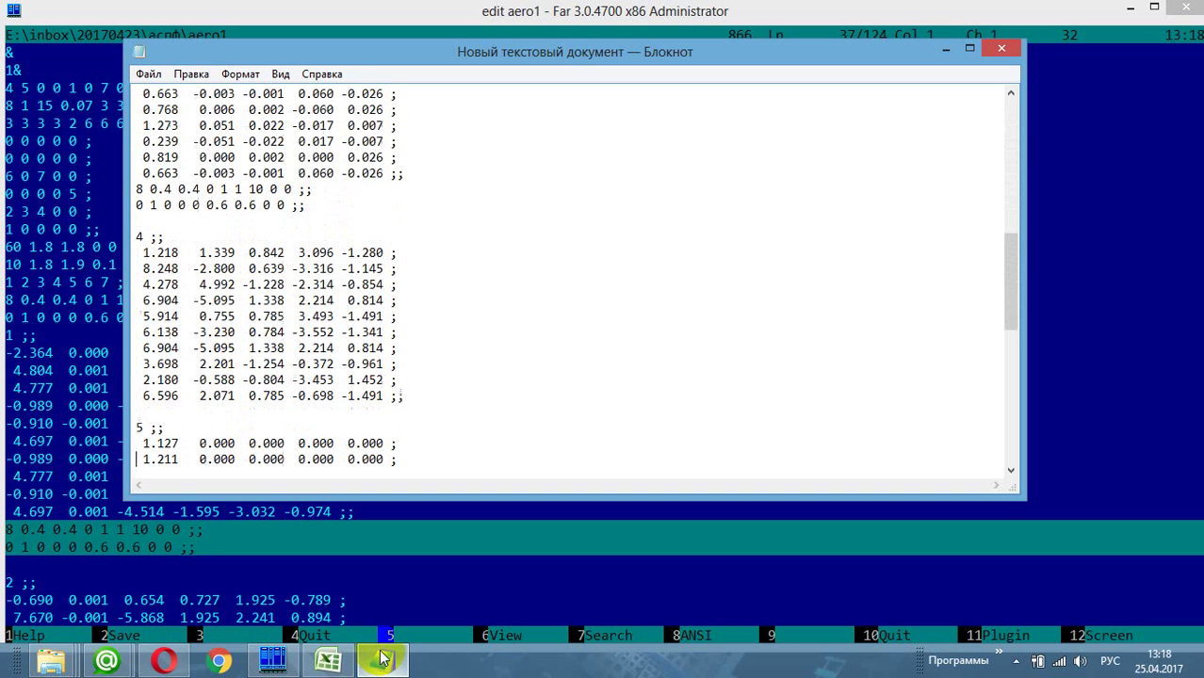
key(ctrl+v)
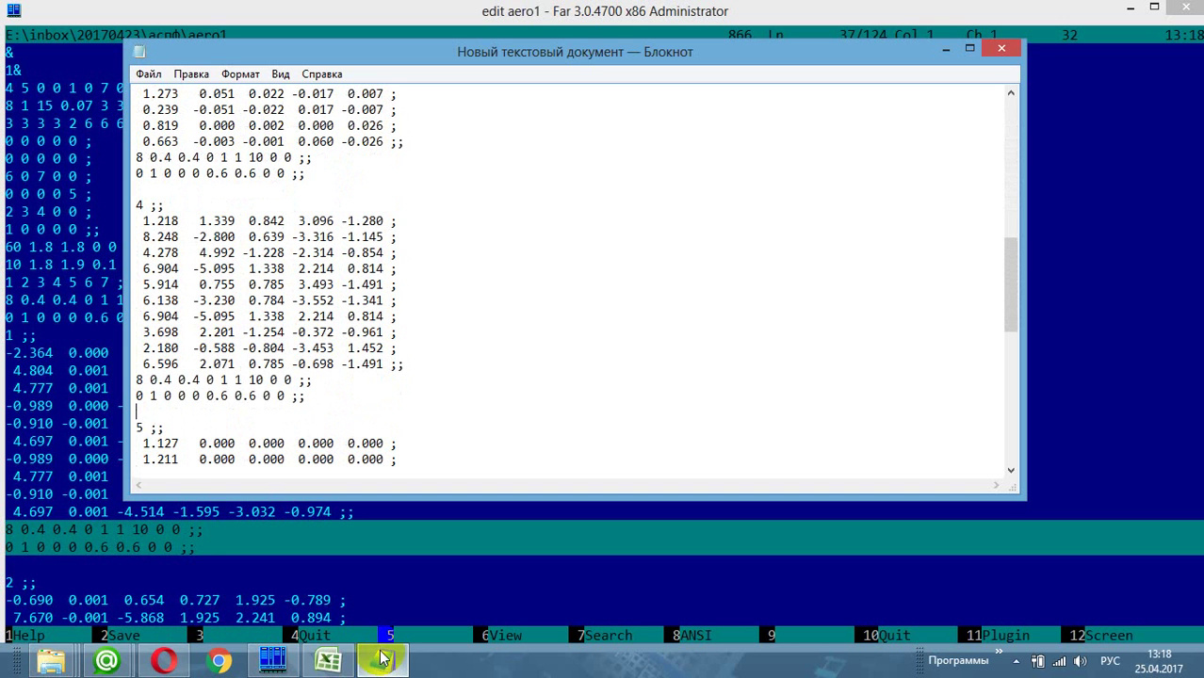
Step: Paste the two copied parameter lines directly below the last row of force table 5
key(Down)
key(Down)
key(Down)
key(Down)
key(Down)
key(Down)
key(Down)
key(Down)
key(Down)
key(Down)
key(Down)
key(Down)
key(Down)
key(Down)
key(Down)
key(Down)
key(Down)
key(Down)
key(Down)
key(Down)
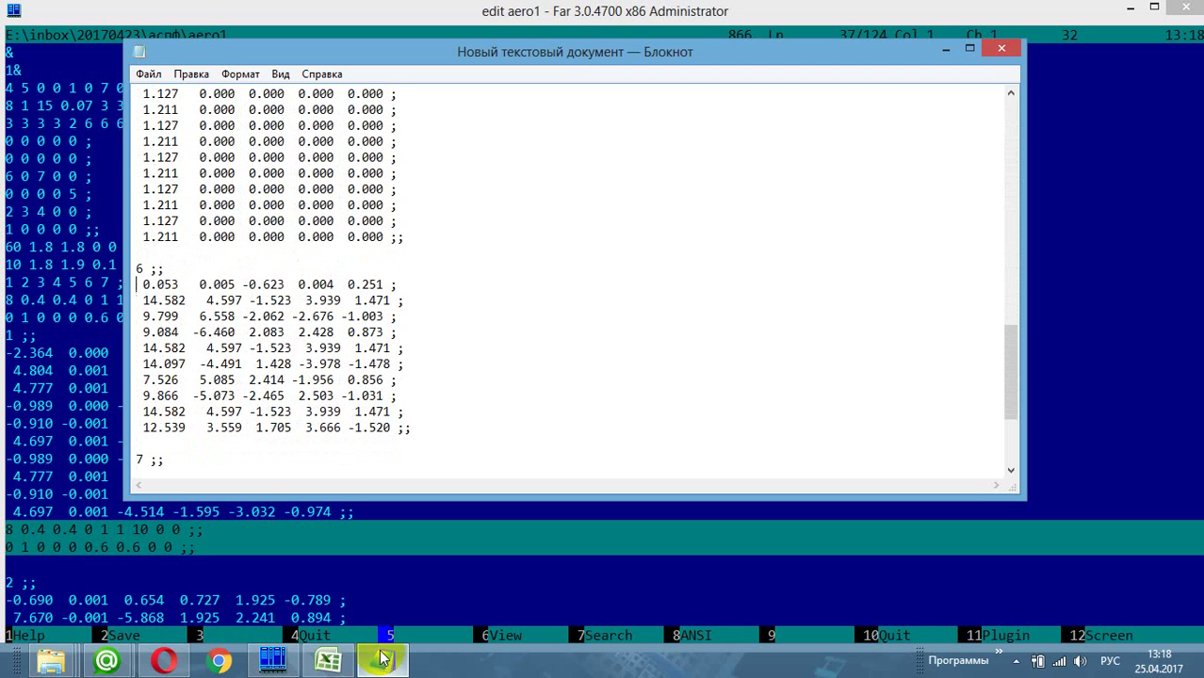
key(ctrl+v)
Step: Paste the two copied parameter lines directly below the last row of force table 6
key(Down)
key(Down)
key(Down)
key(Down)
key(Down)
key(Down)
key(Down)
key(Down)
key(Down)
key(Down)
key(Down)
key(Down)
key(Down)
key(Down)
key(Down)
key(Down)
key(Down)
key(Down)
key(Down)
key(Down)
key(Down)
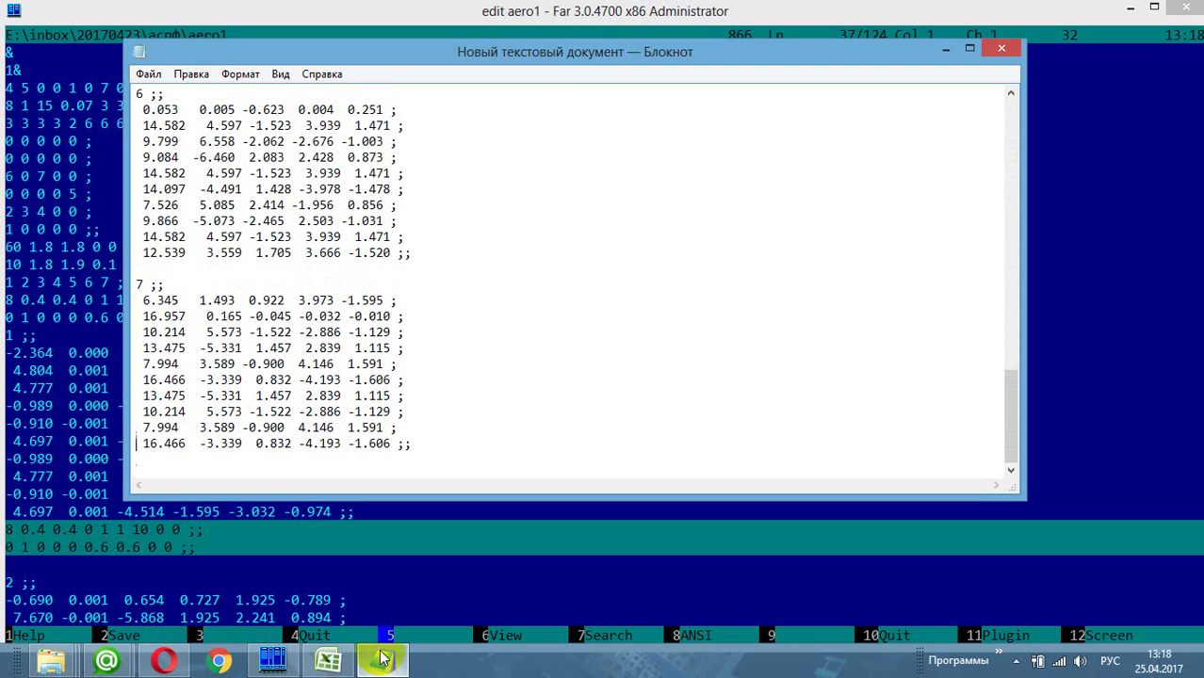
key(ctrl+v)
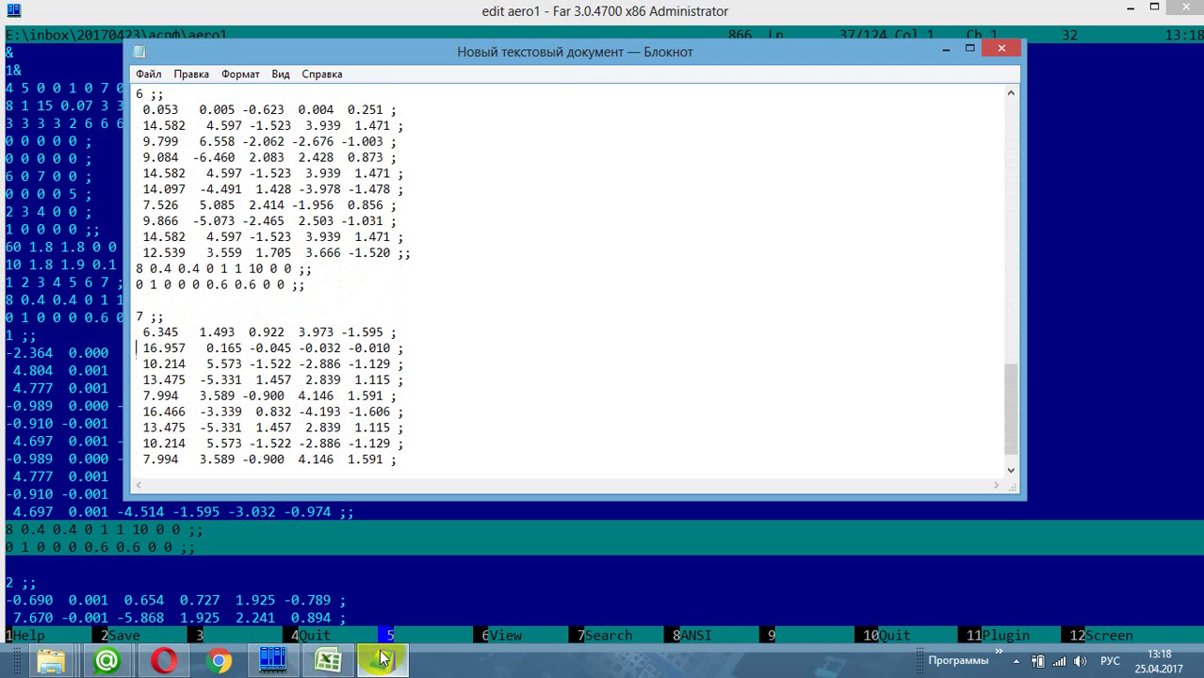
Step: Paste the two copied parameter lines directly below the last row of force table 7
key(Down)
key(Down)
key(Down)
key(Down)
key(Down)
key(Down)
key(Down)
key(Down)
key(Down)
key(ctrl+v)
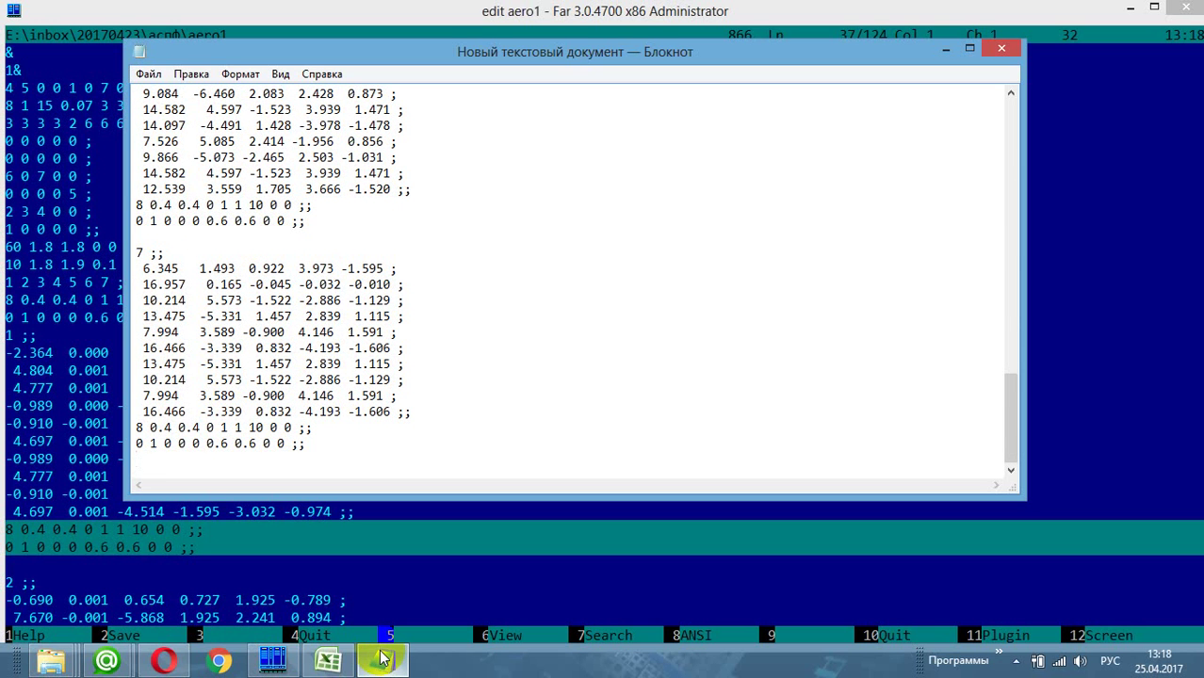
Step: Switch to Far Manager and close the aero1 file, returning to the аспф folder listing
click(79, 374)
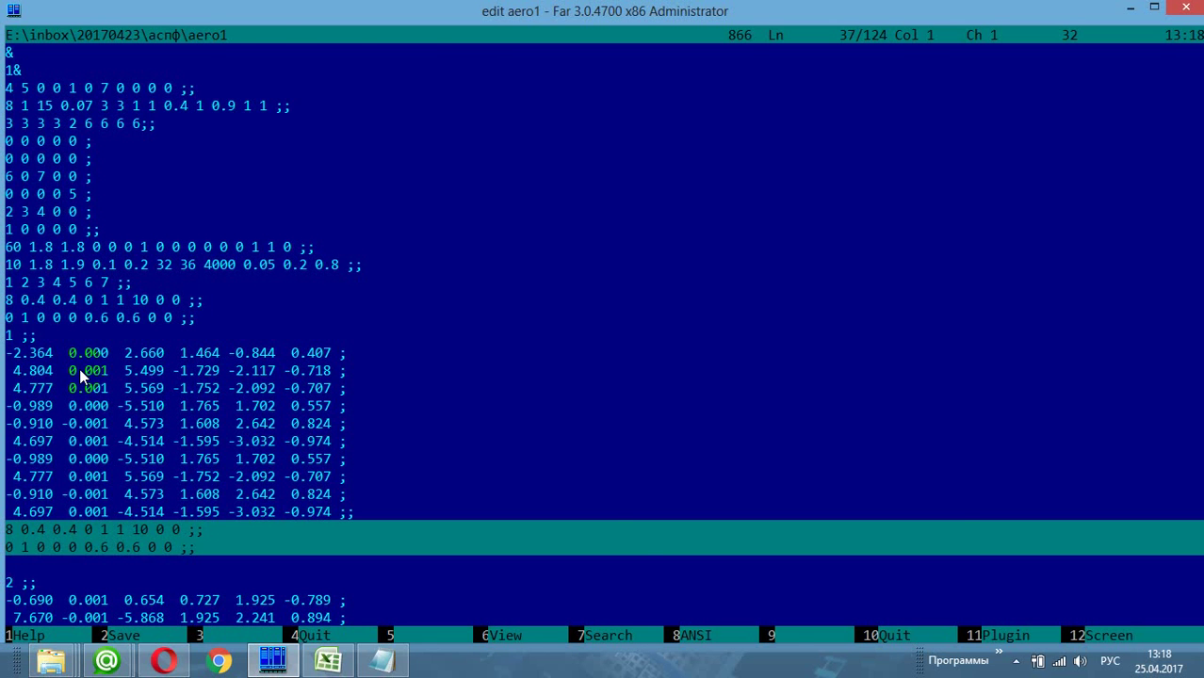
key(F10)
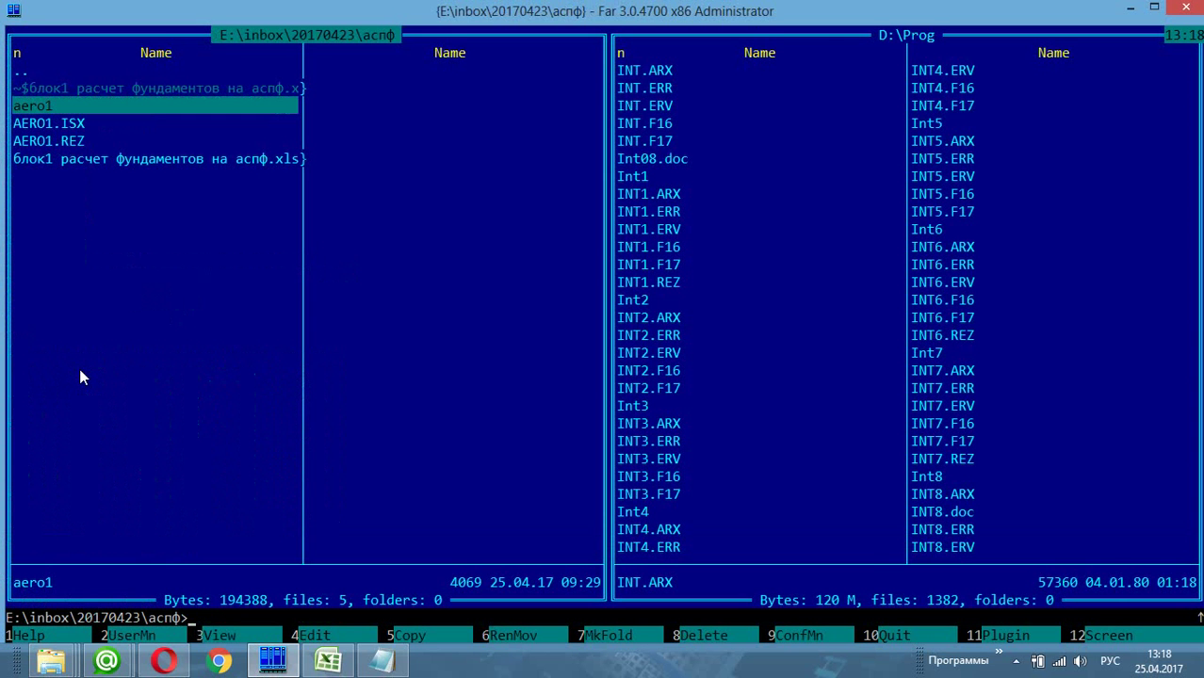